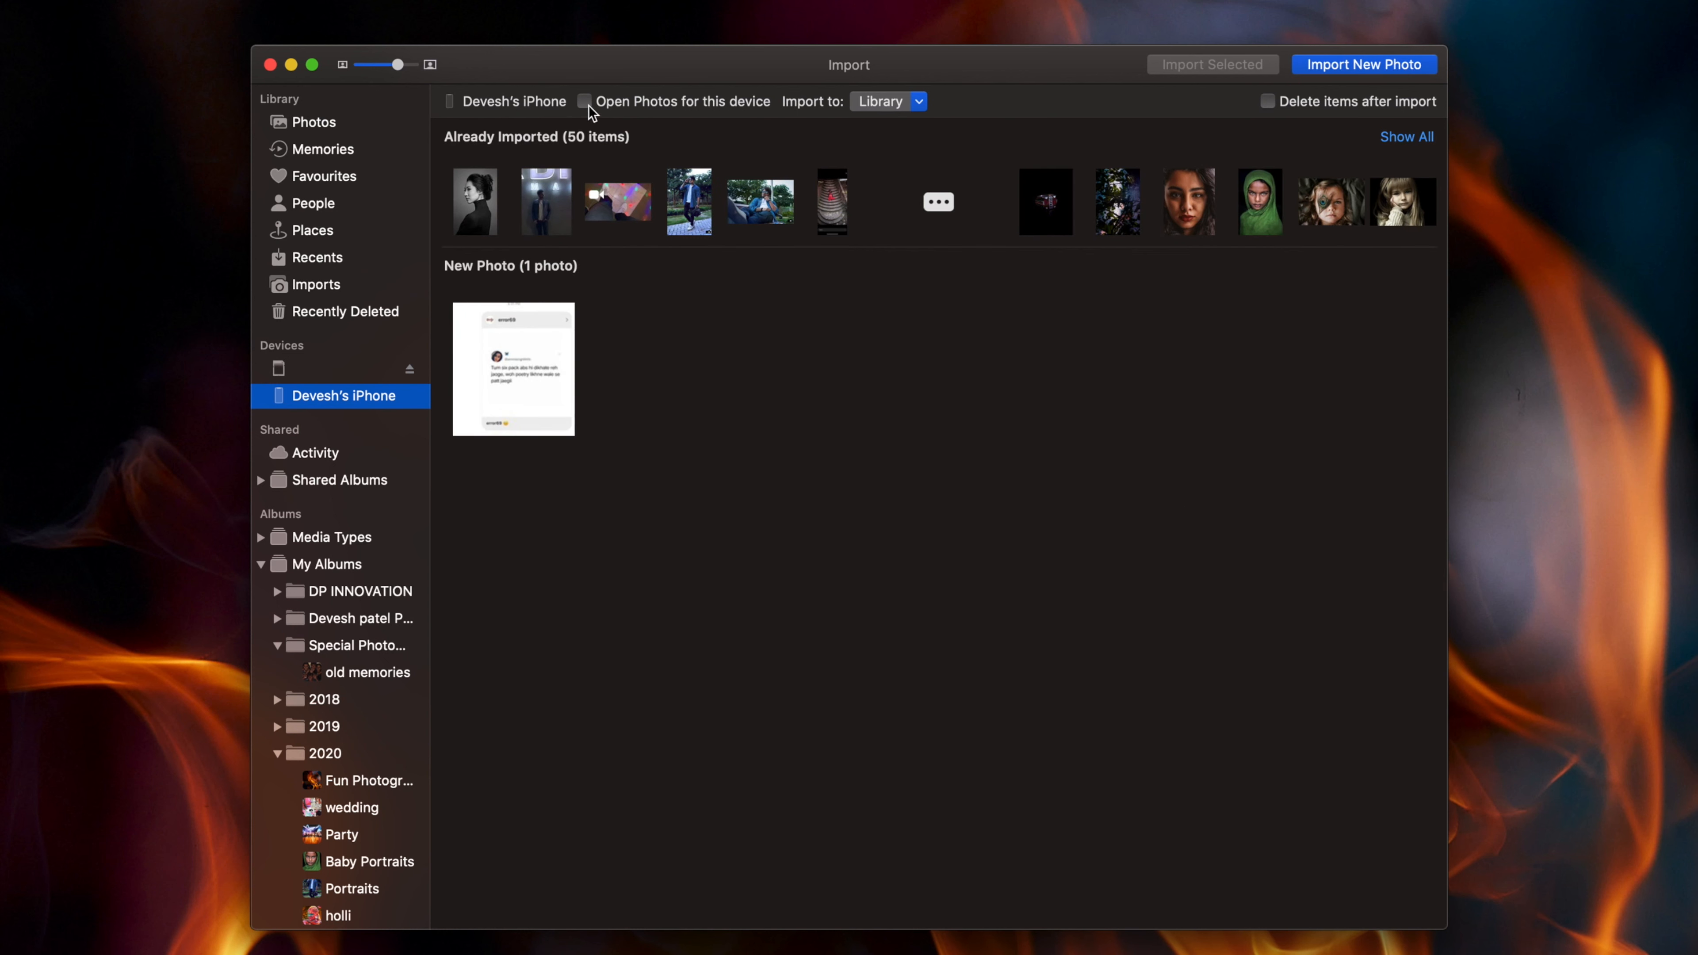
Import all already imported and new photos from the connected iPhone into Library, with Open Photos for this device and Delete items after import enabled
left_click(940, 200)
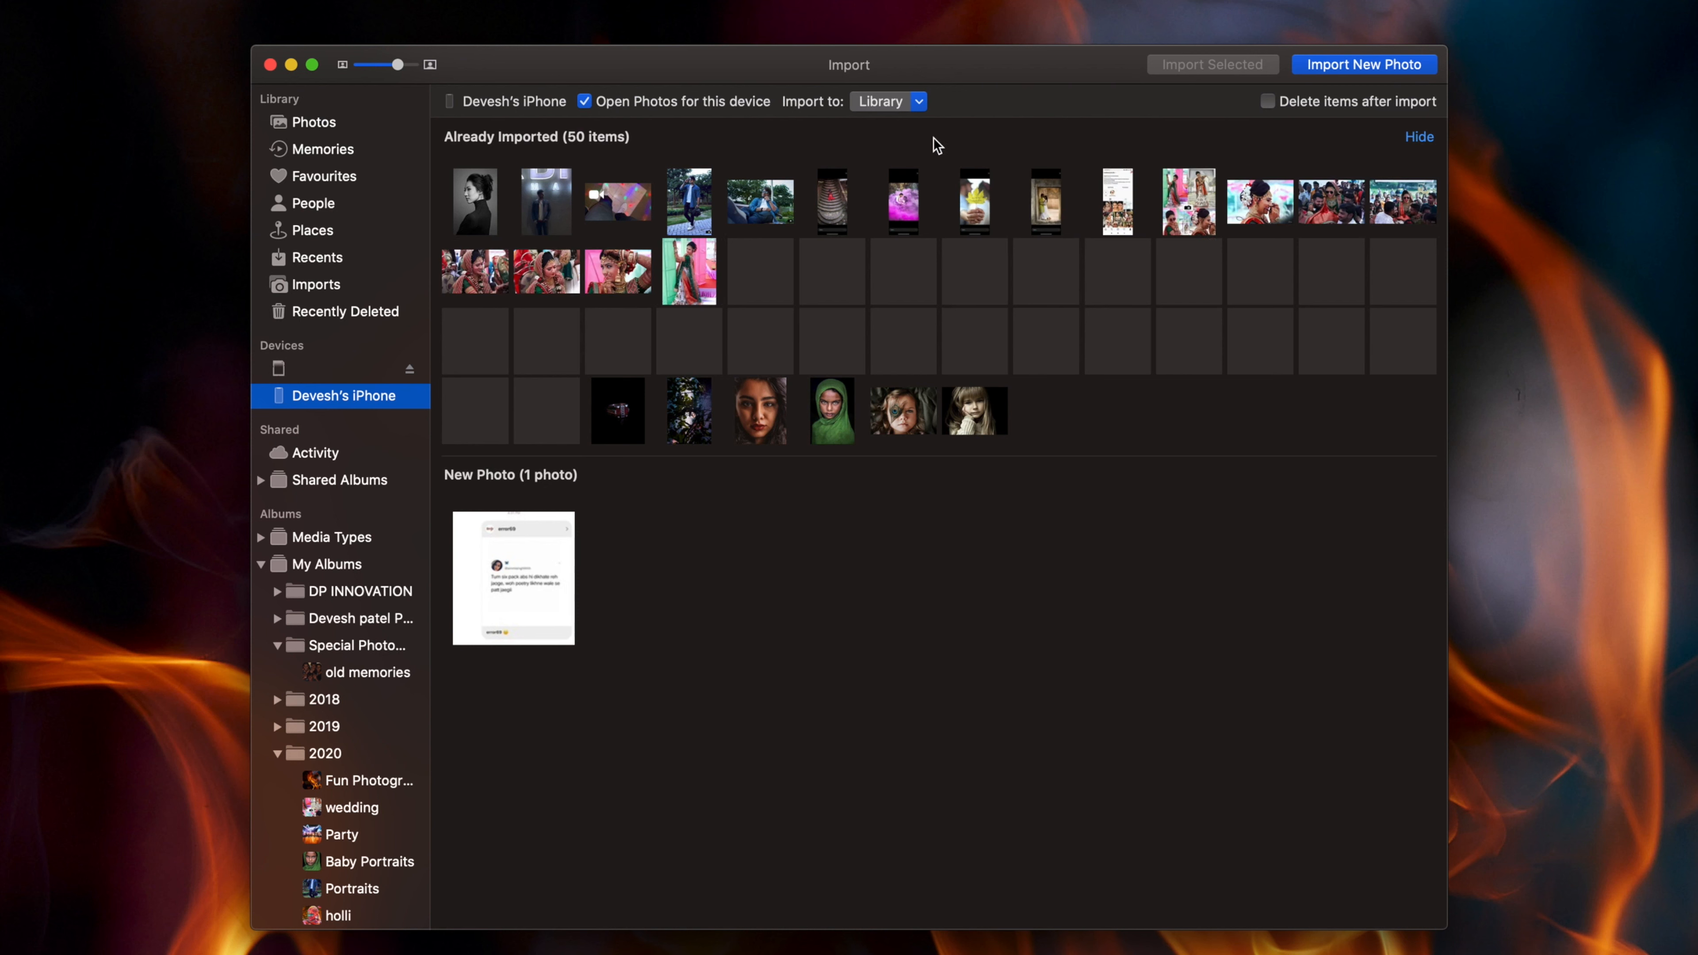
left_click(920, 101)
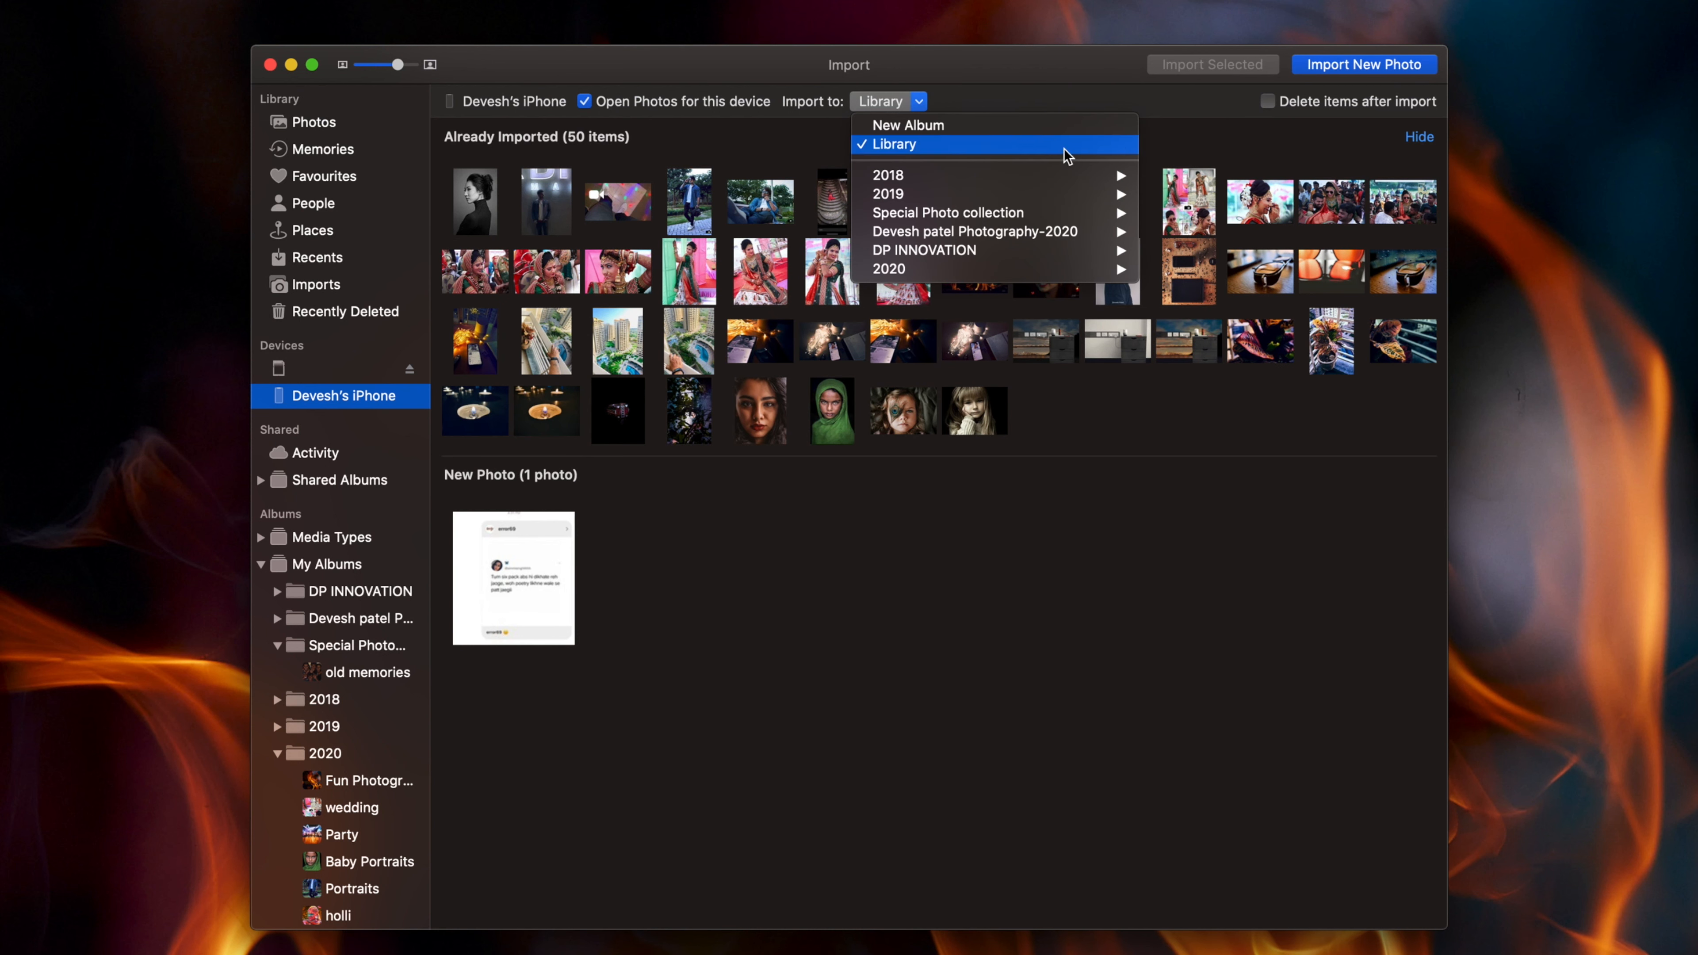
left_click(1183, 106)
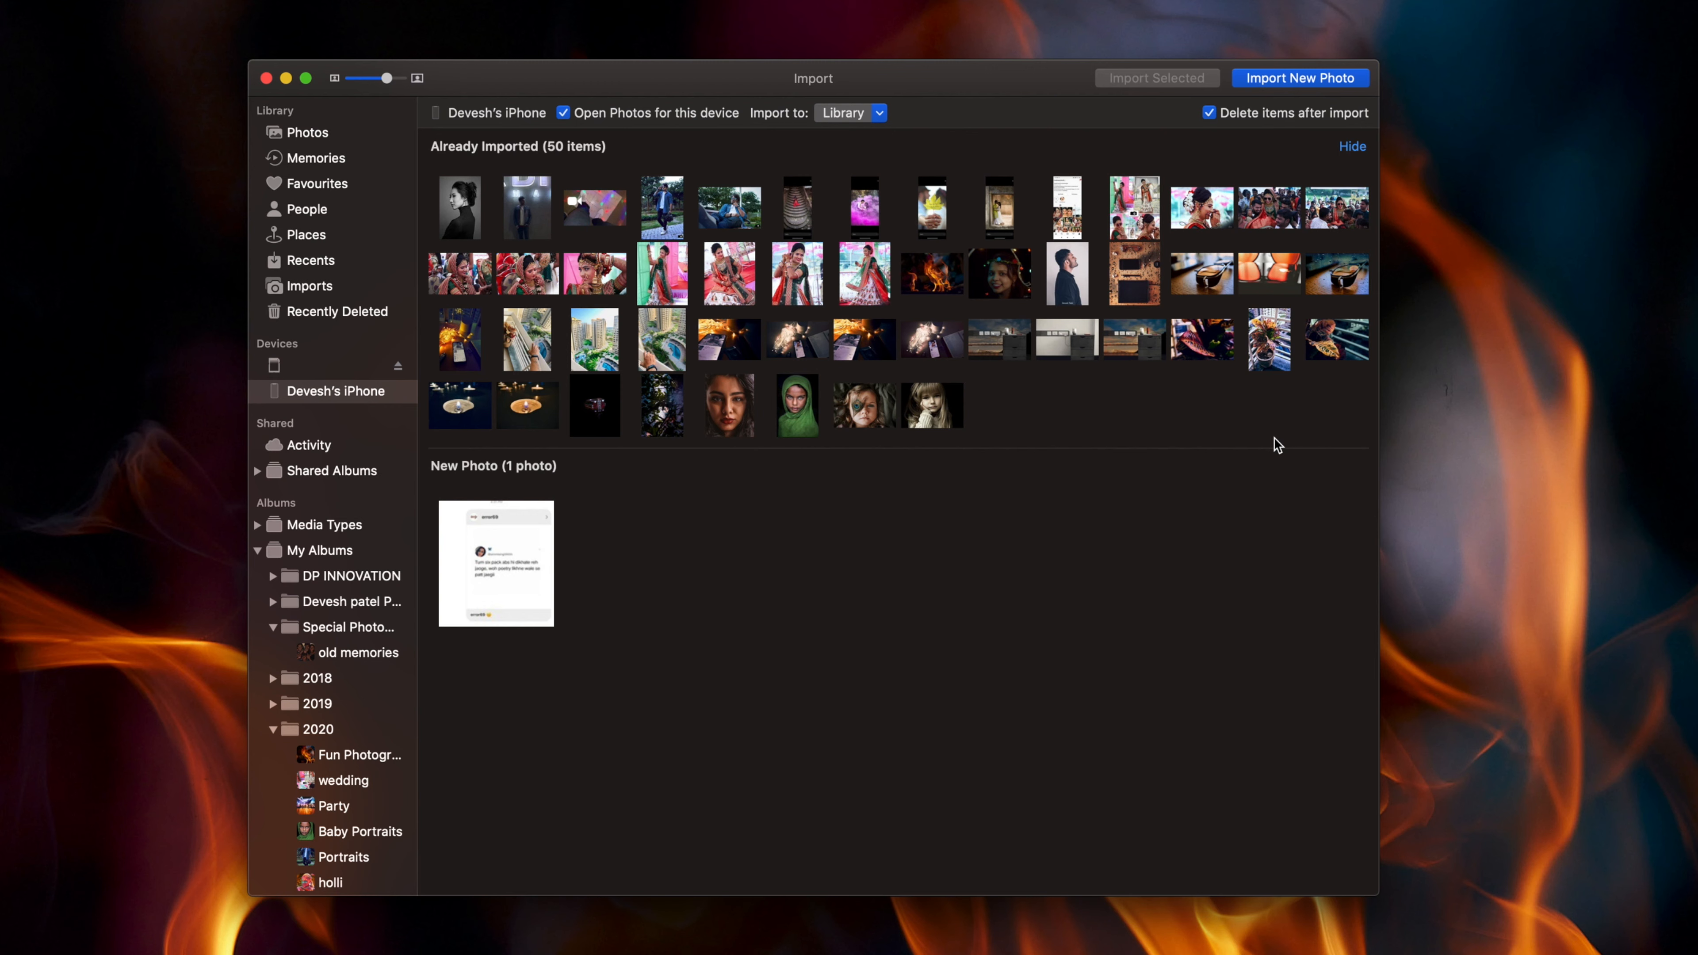
key("super+a")
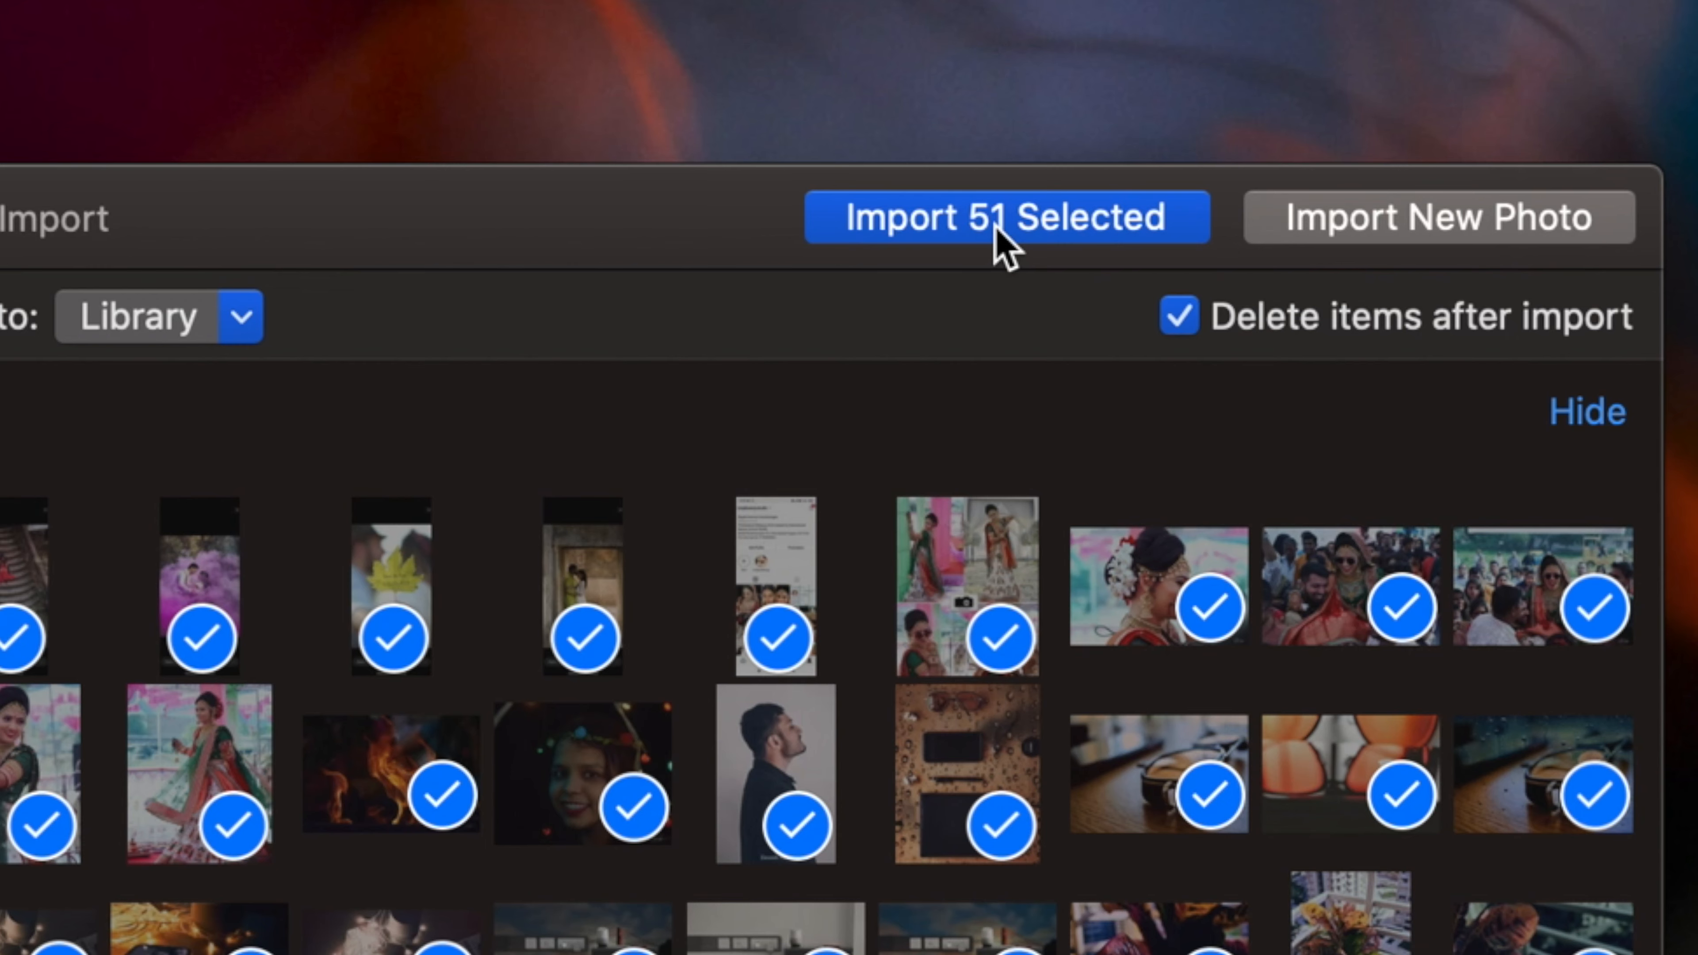
left_click(995, 228)
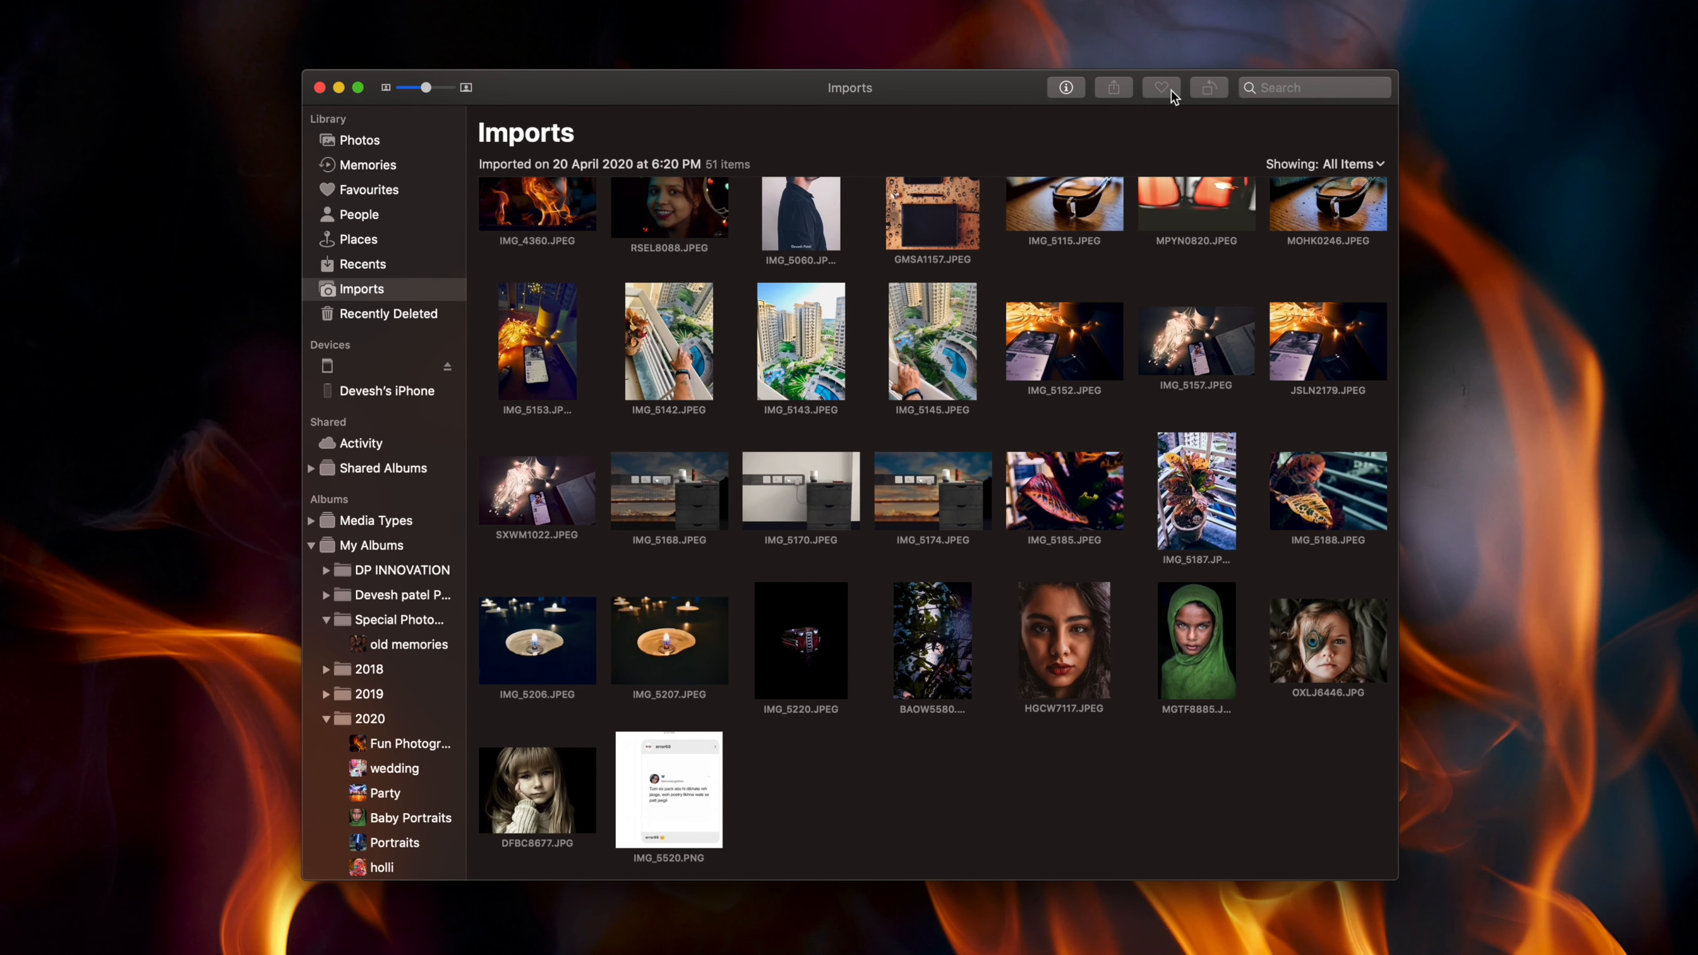
Create a folder named 2020 under My Albums
mouse_move(1142, 235)
scroll(1140, 232, "up", 5)
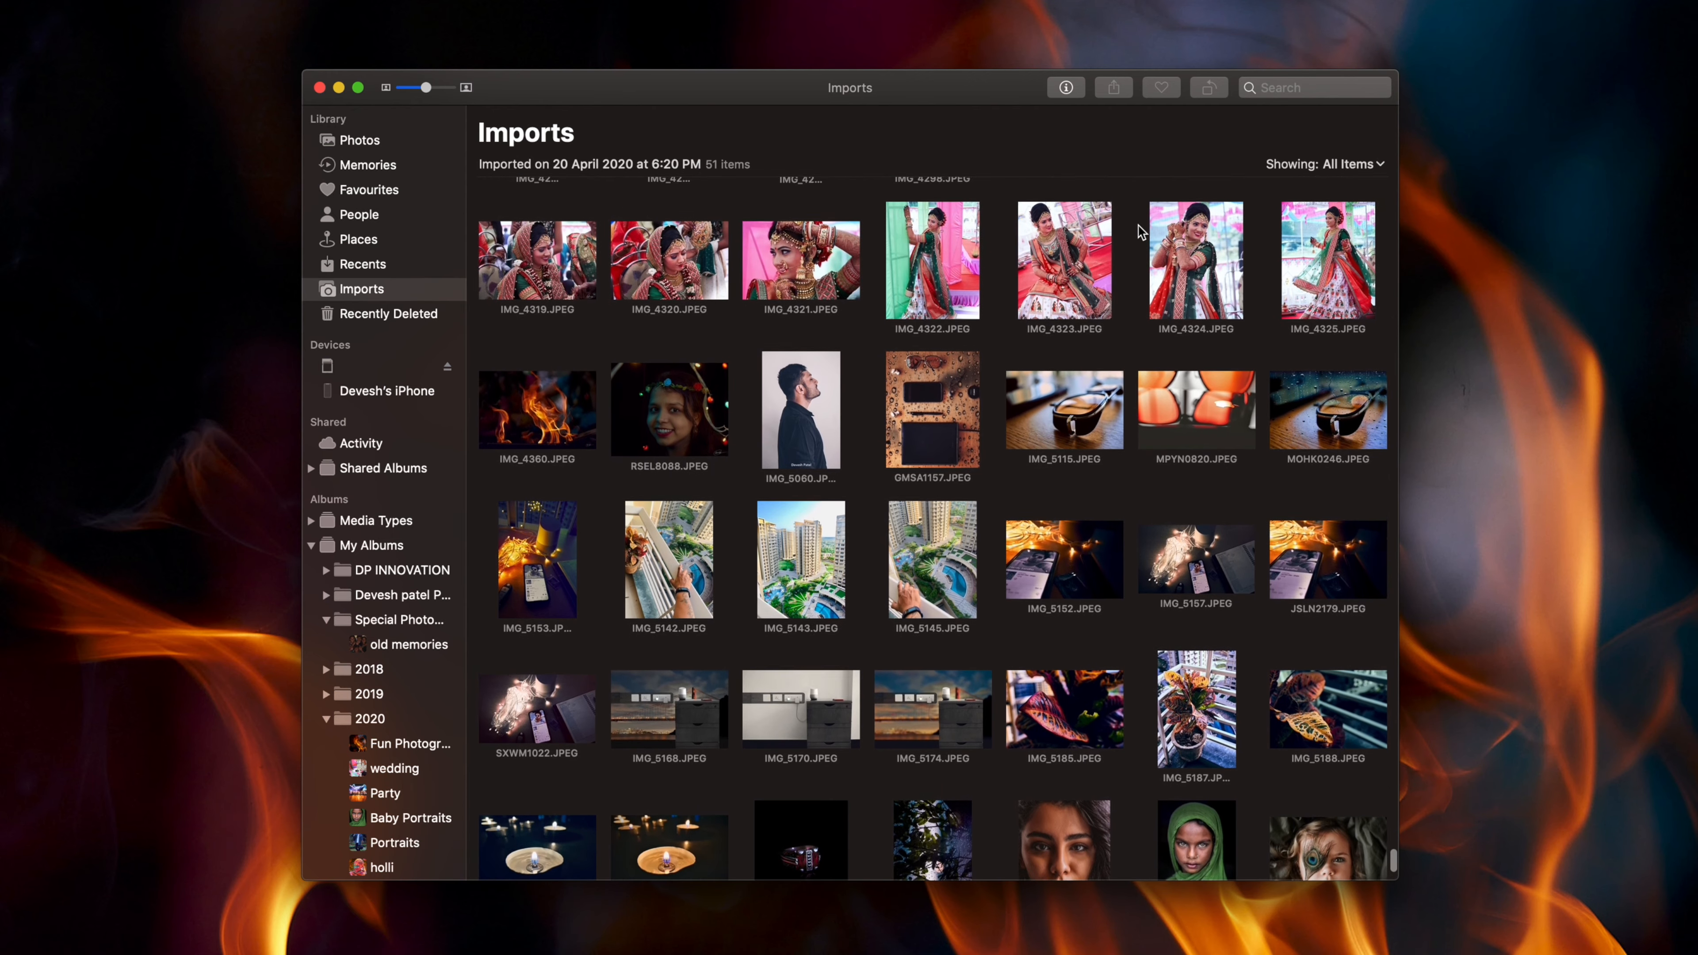
scroll(1140, 232, "up", 8)
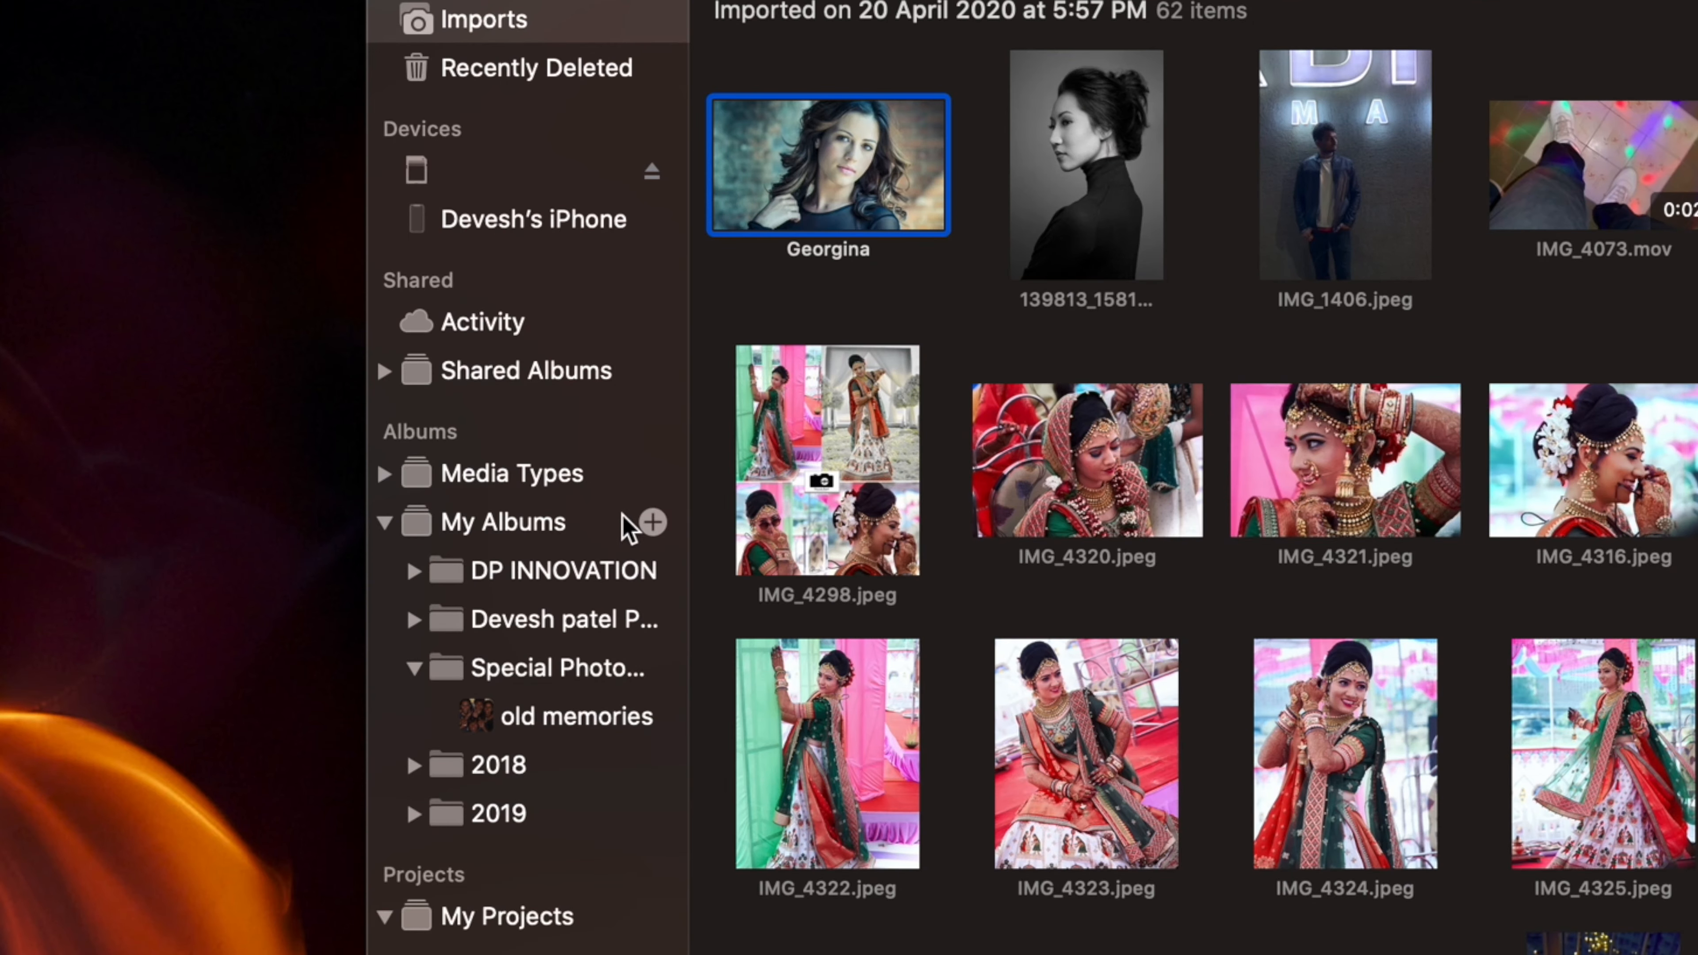
left_click(397, 532)
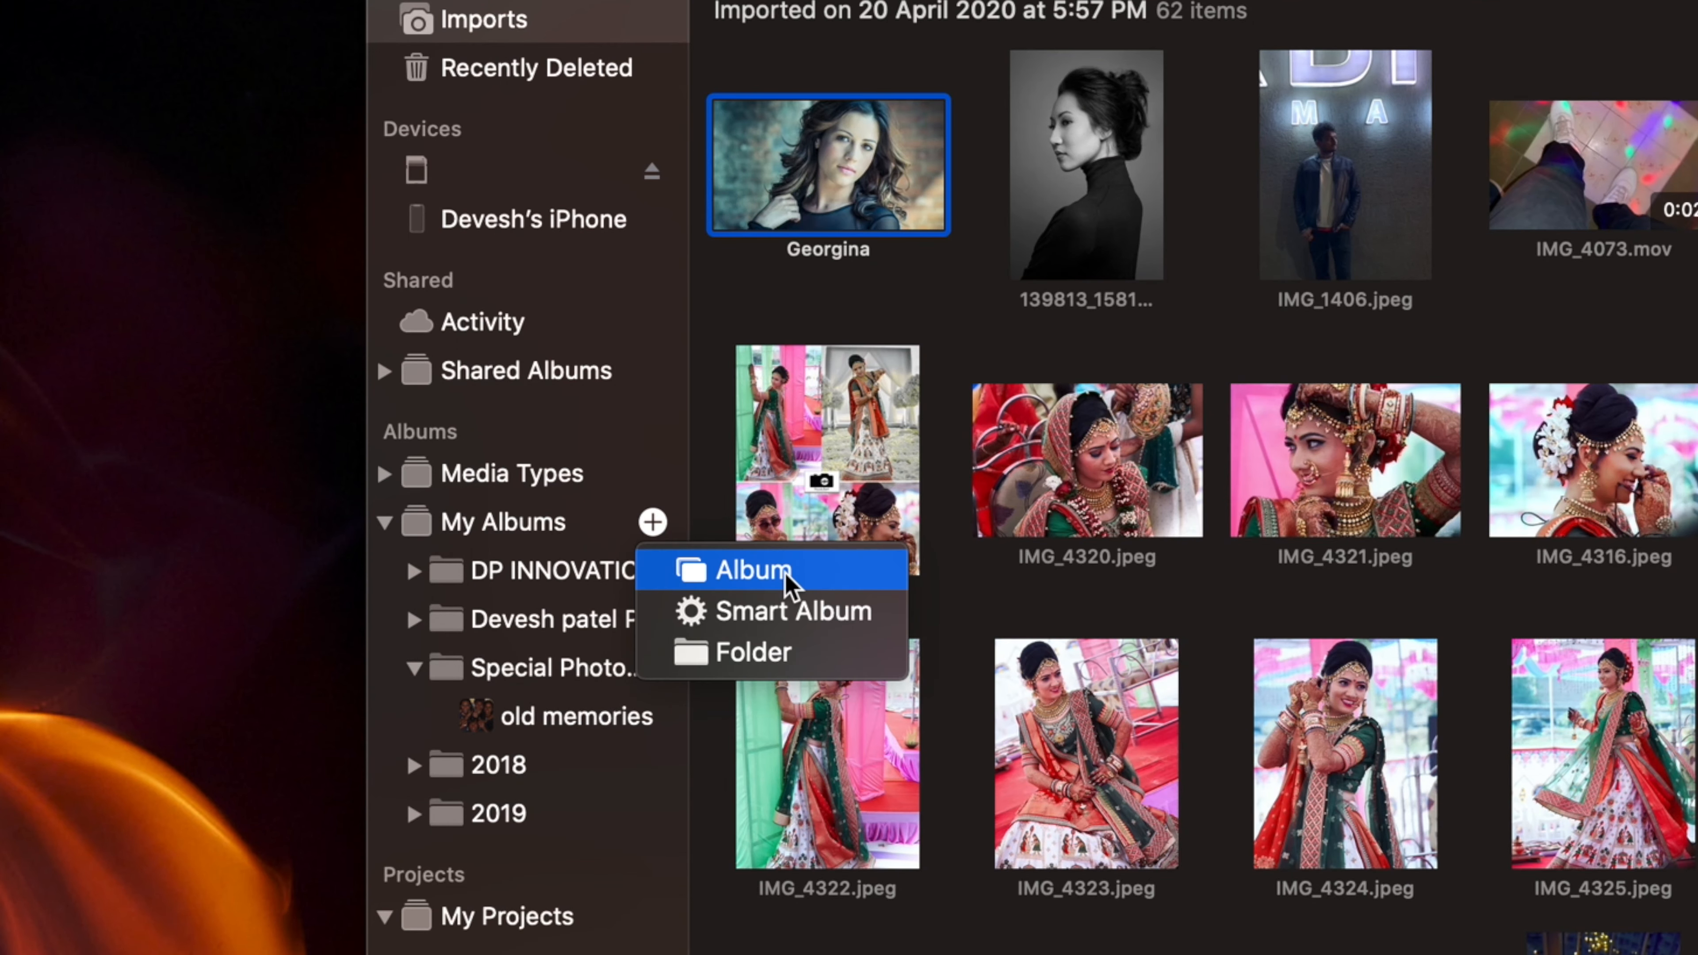
left_click(785, 662)
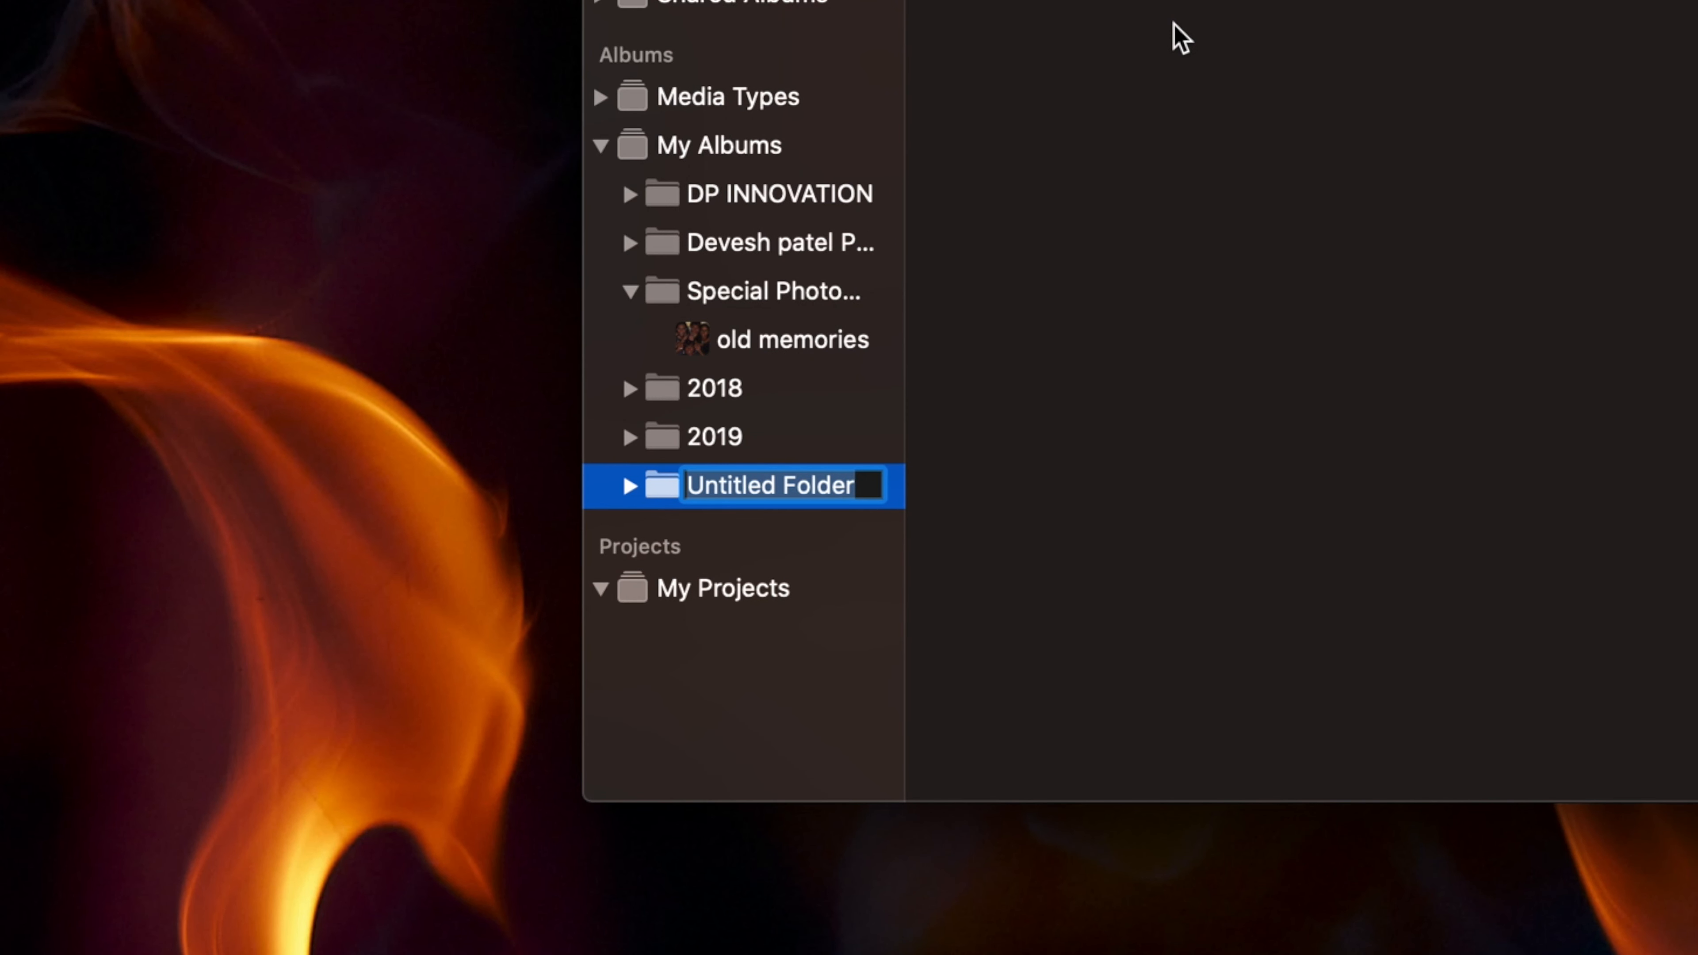
type("2020")
key("Return")
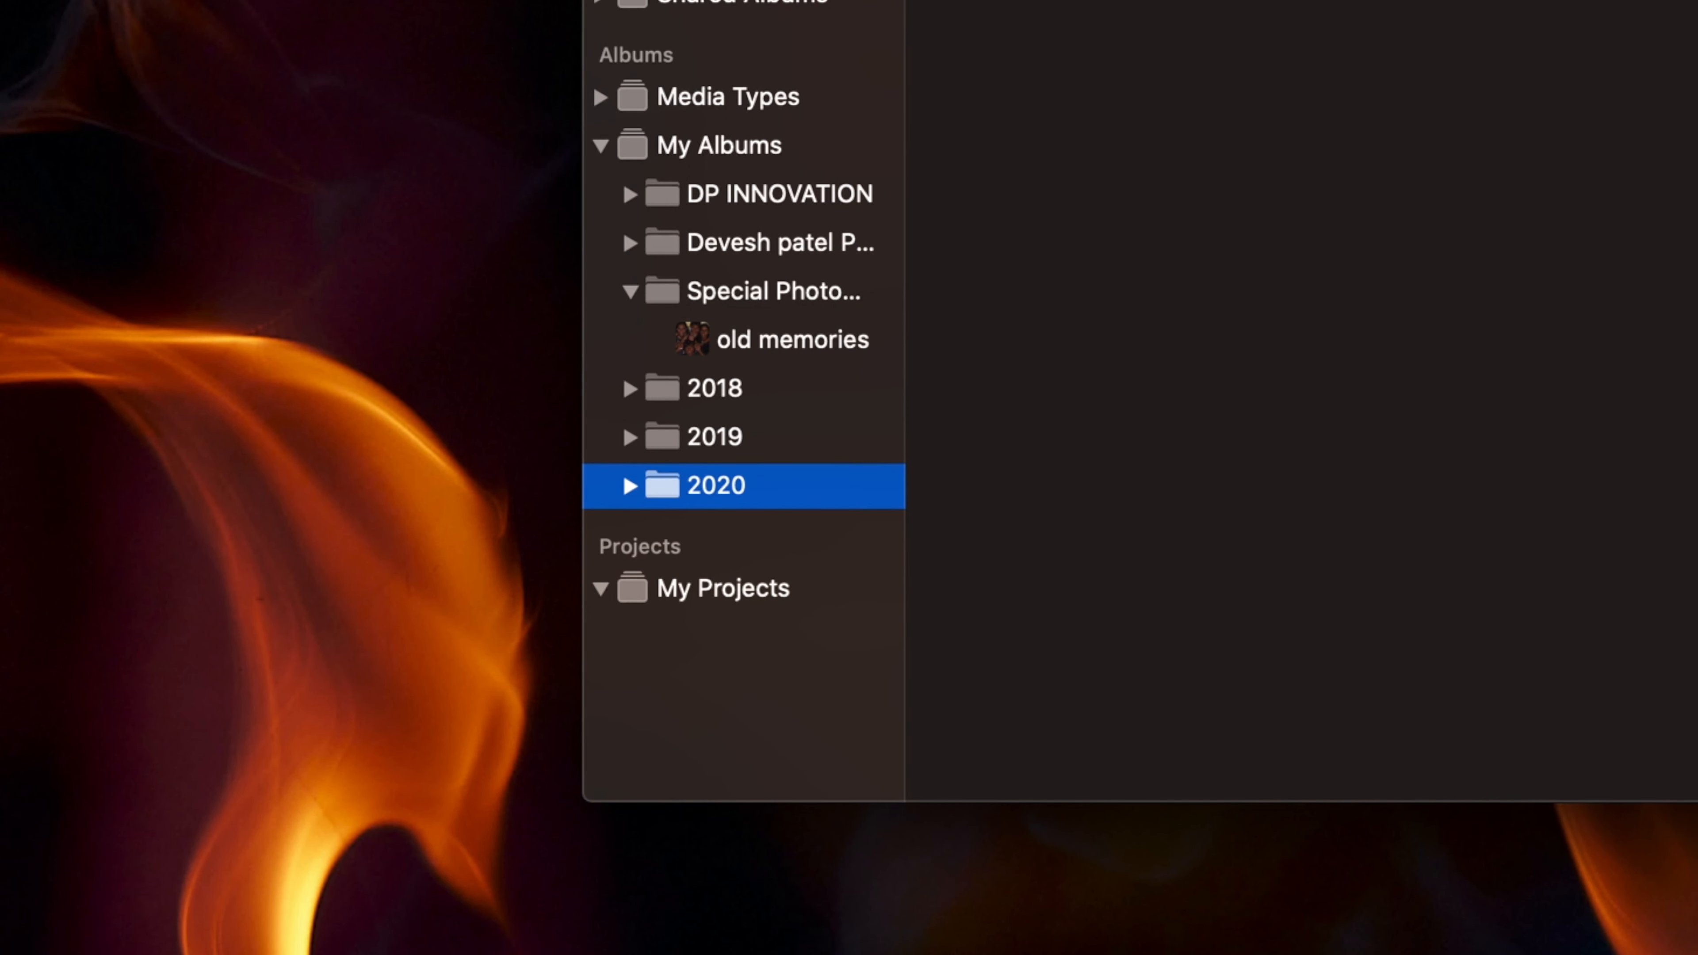
Start a smart album named 2020 inside the 2020 folder, with the condition Date Captured is in the range
left_click(869, 494)
left_click(1109, 583)
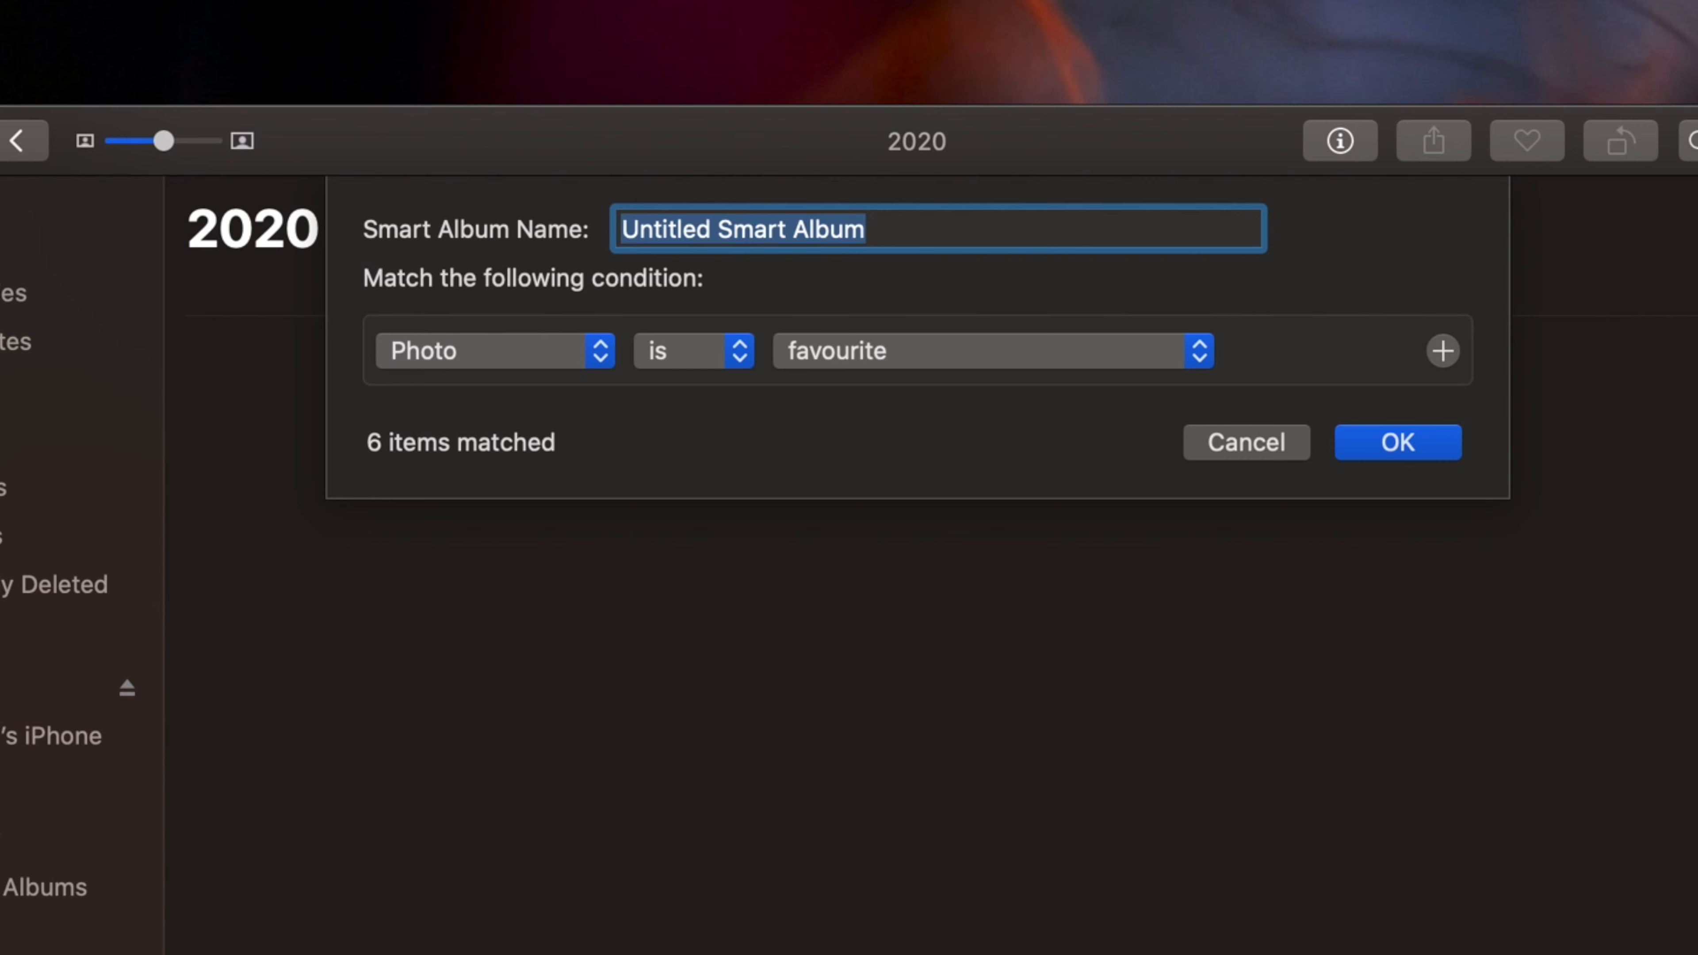
type("2020")
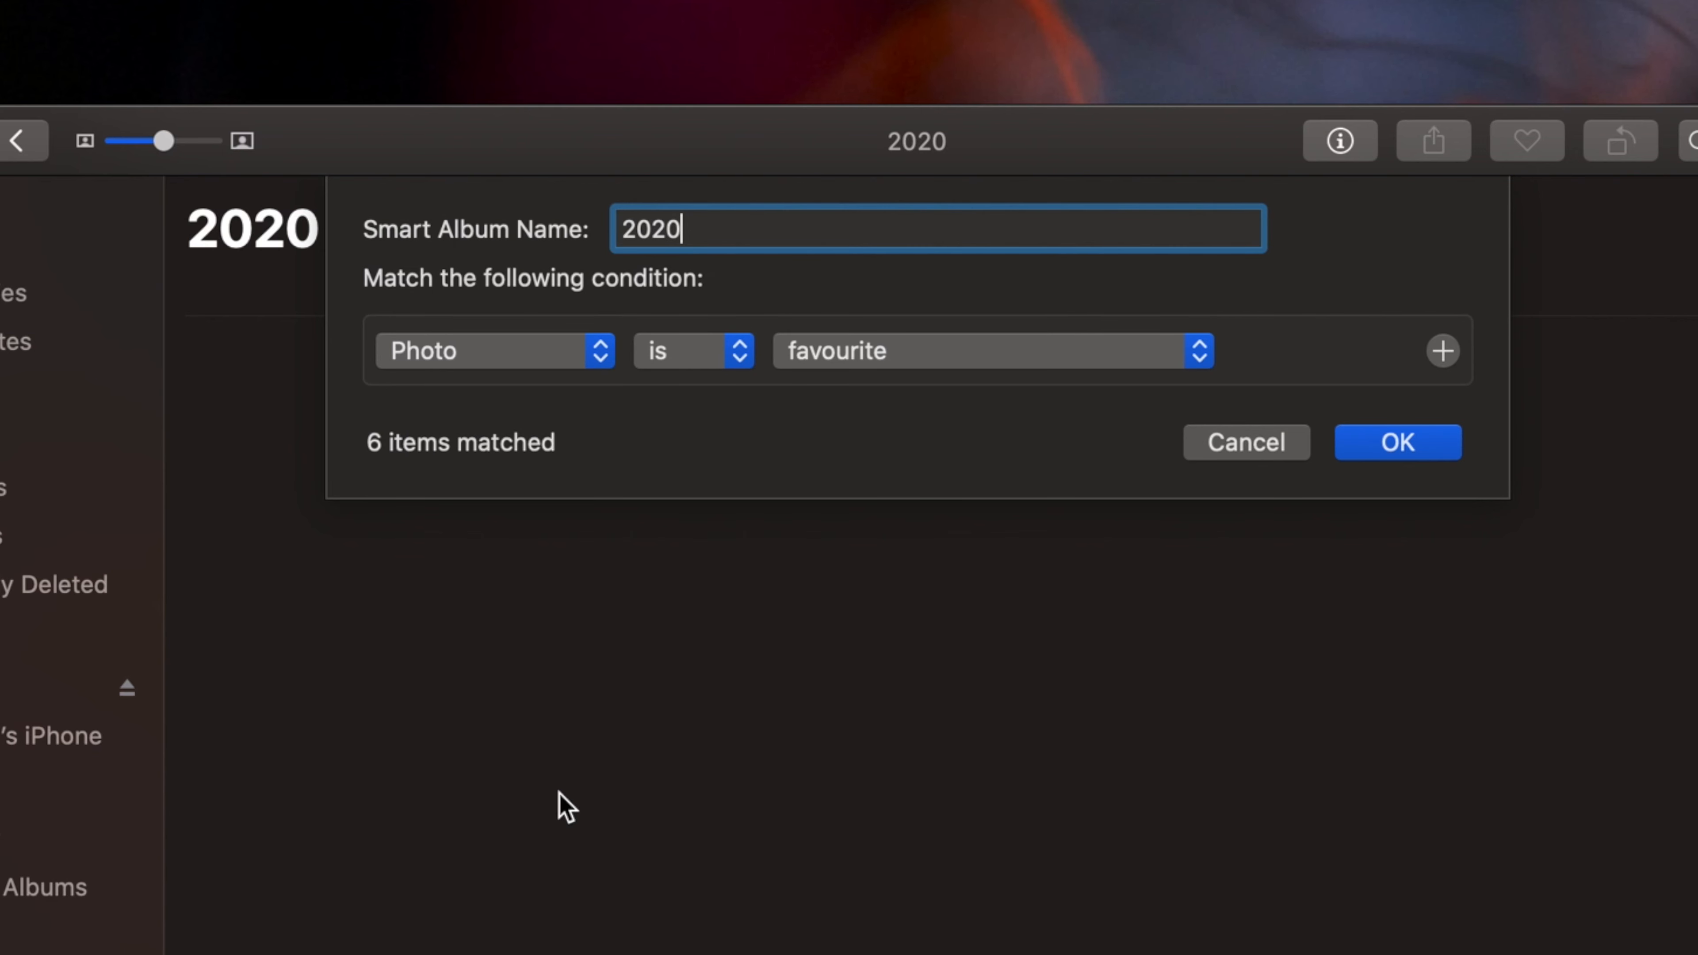
left_click(599, 365)
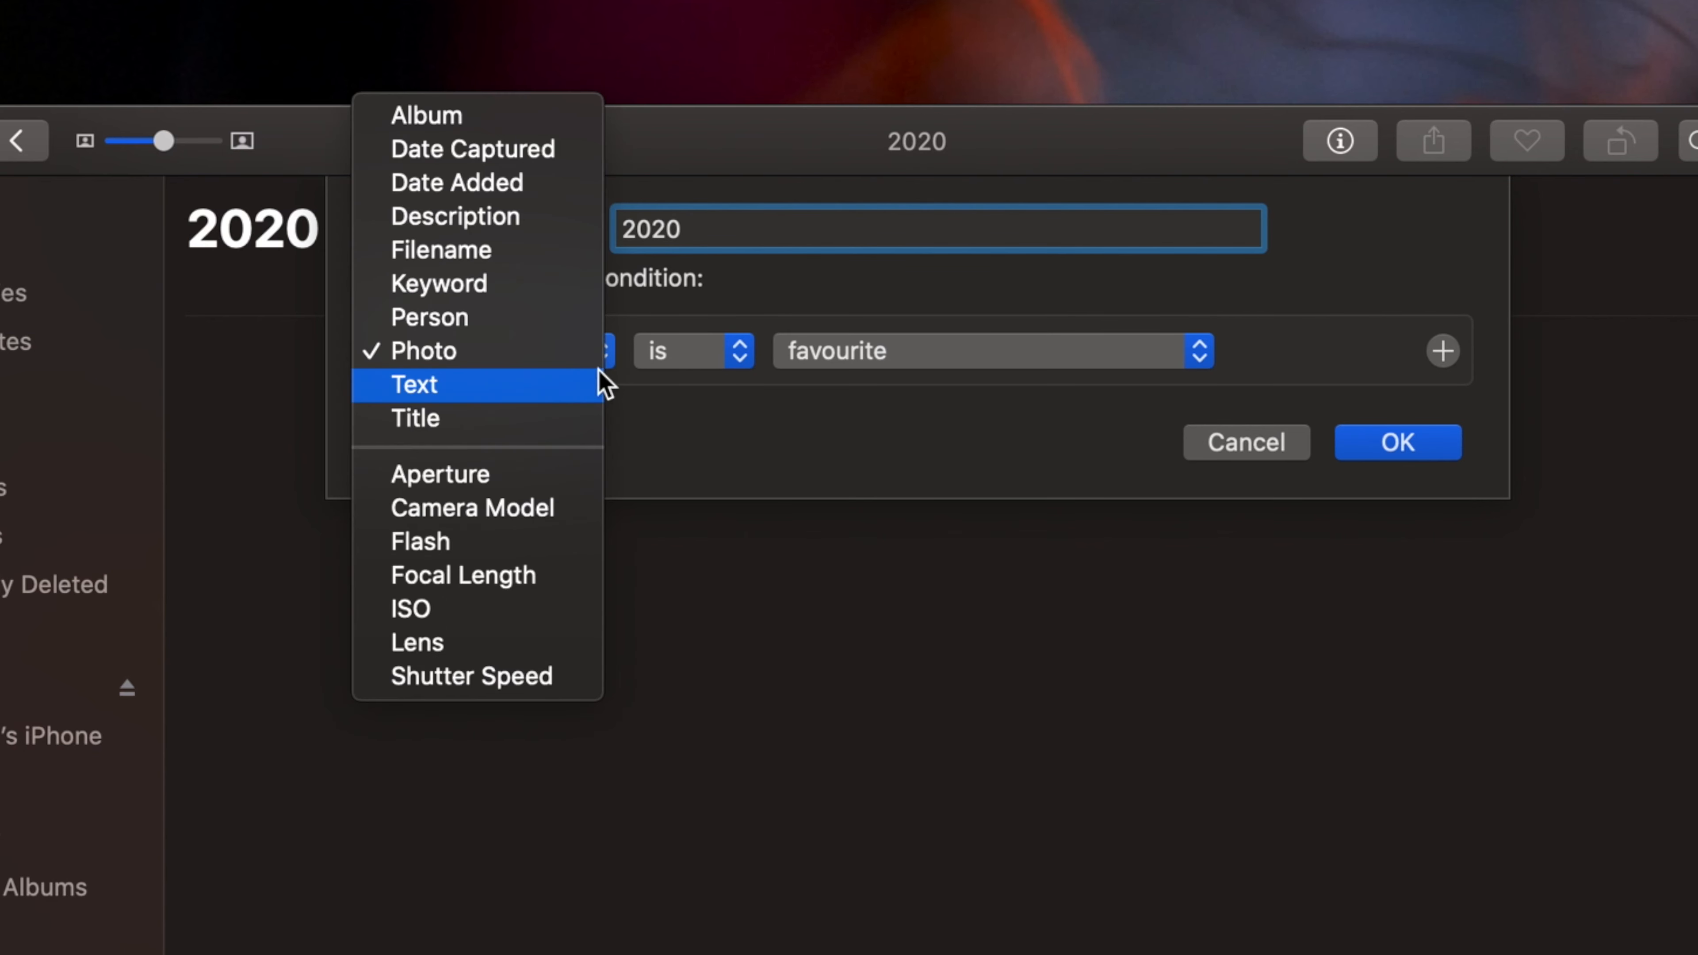
left_click(535, 152)
left_click(826, 361)
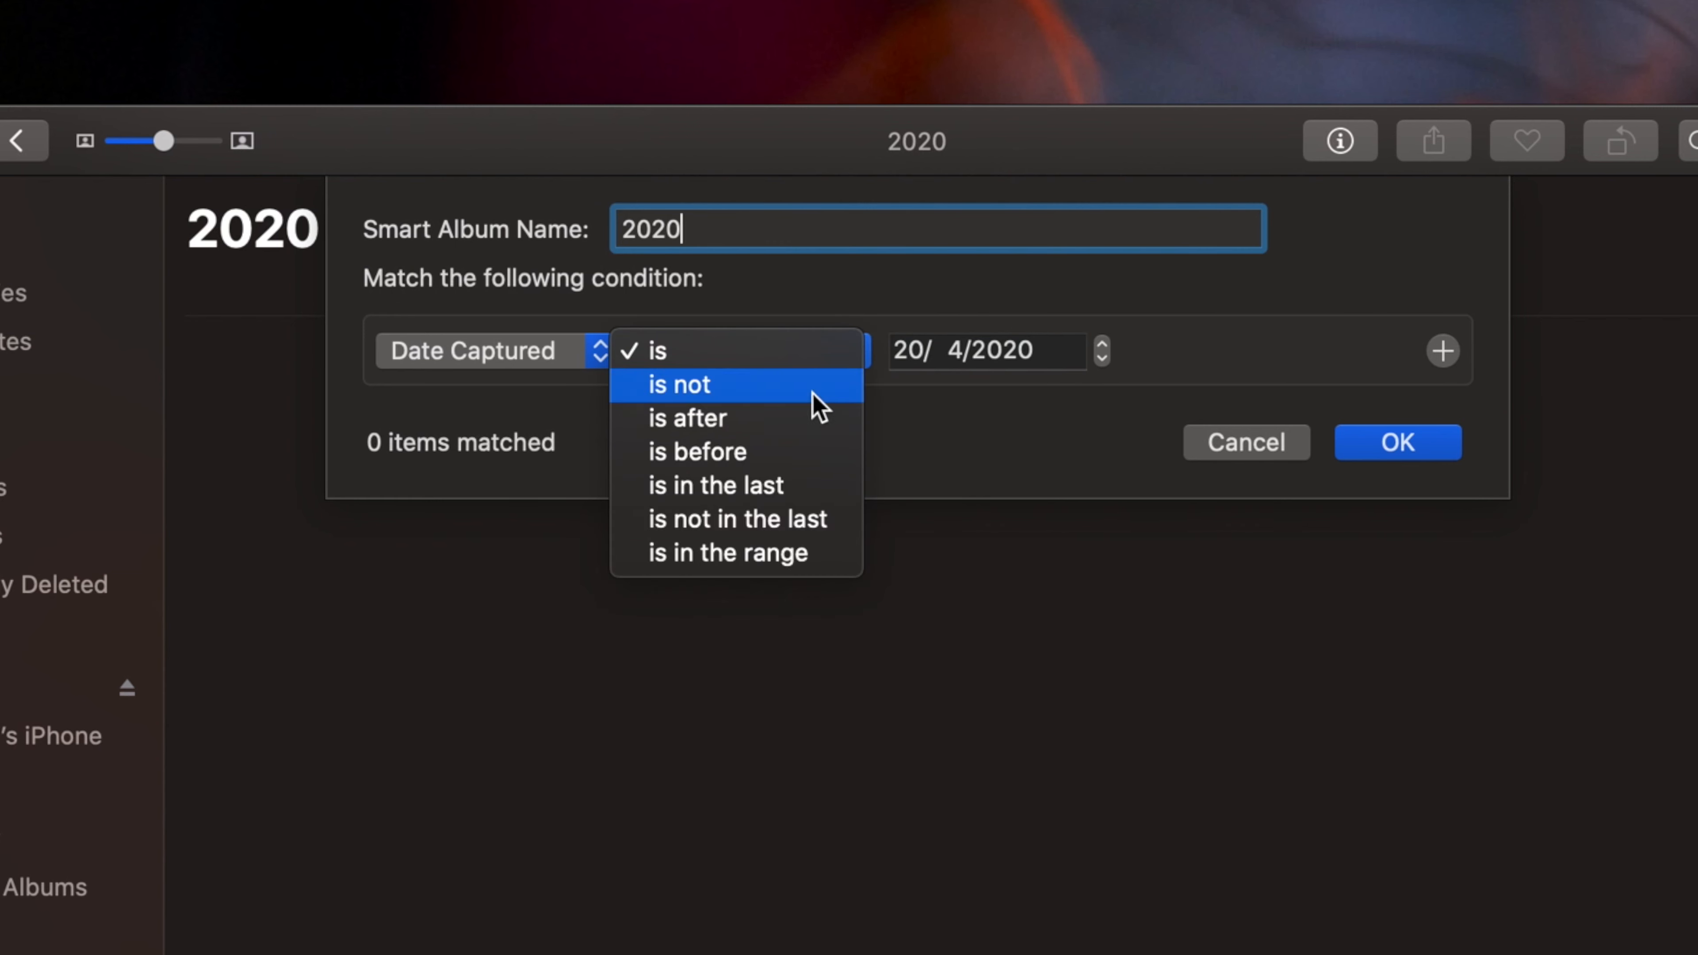
left_click(782, 556)
Set the smart album's capture date range from 1/1/2020 to 30/12/2020
left_click(901, 354)
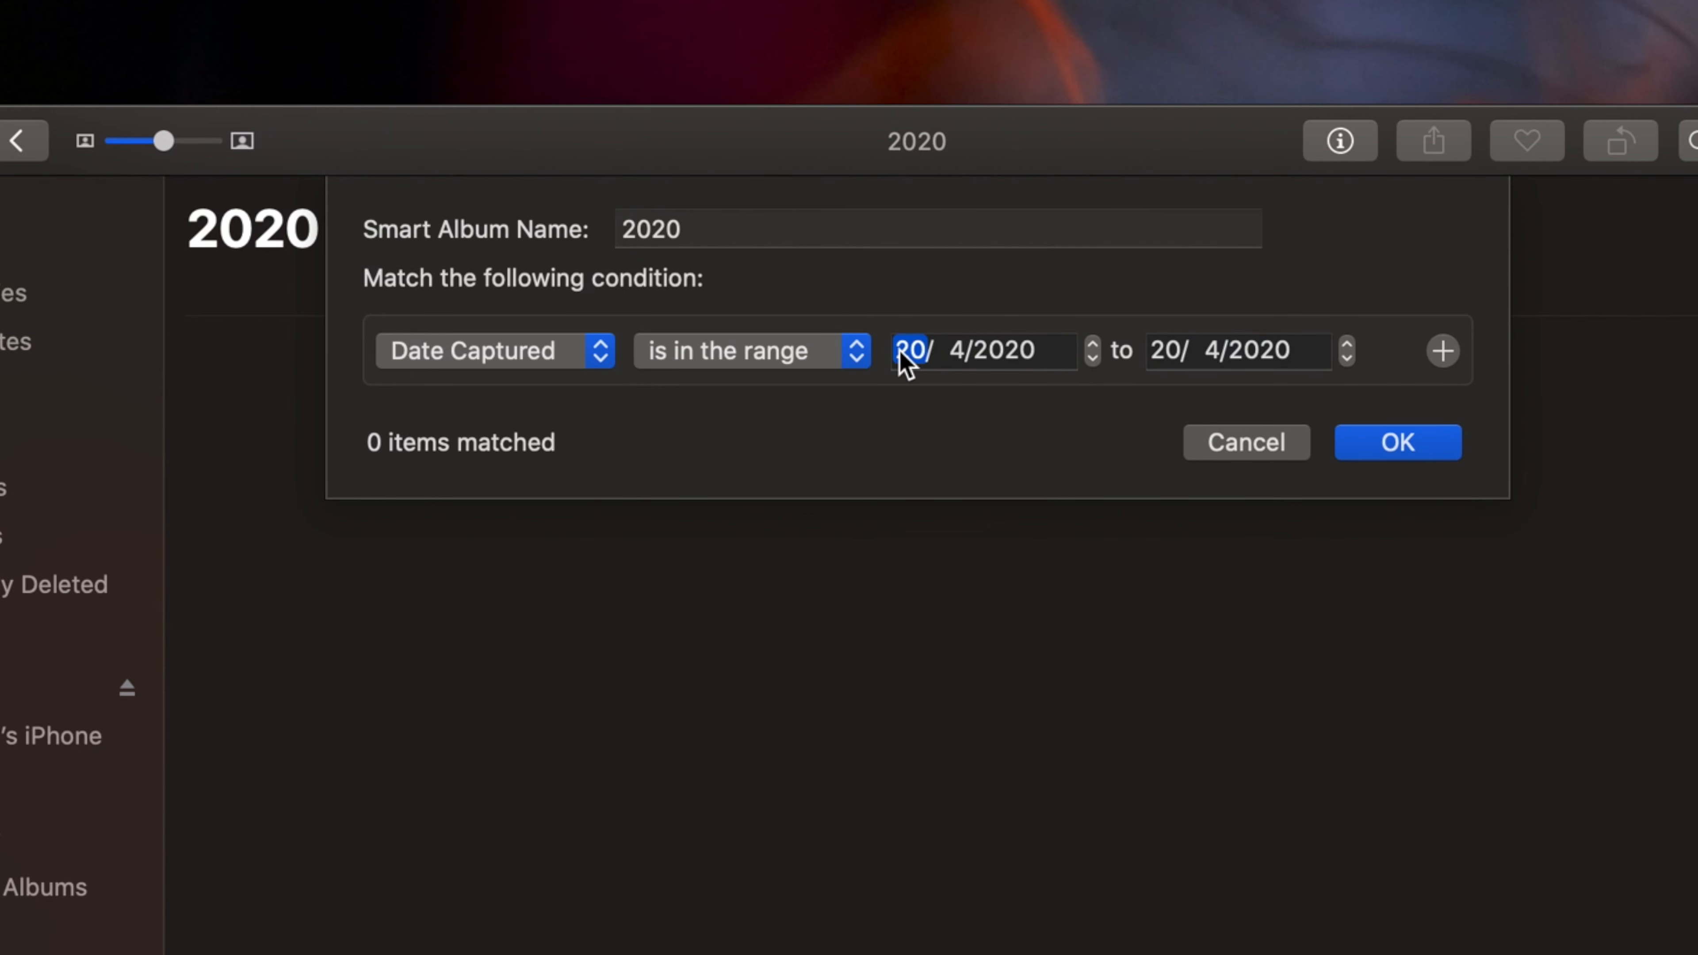
type("1")
left_click(955, 365)
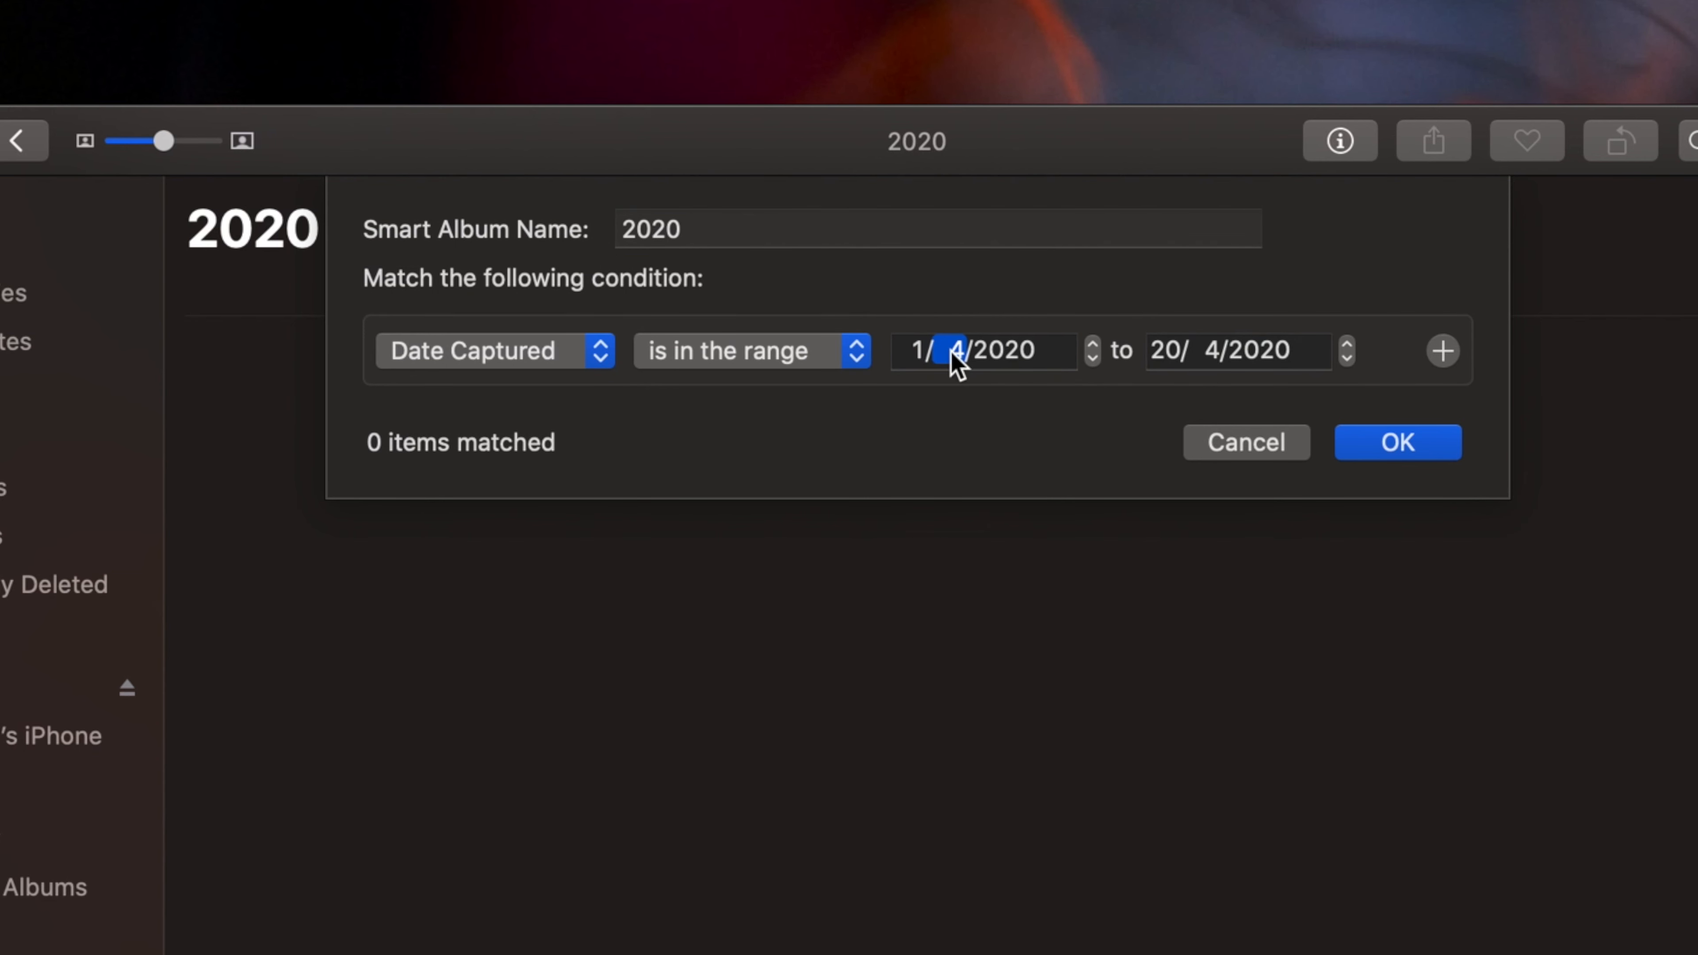
left_click(1169, 353)
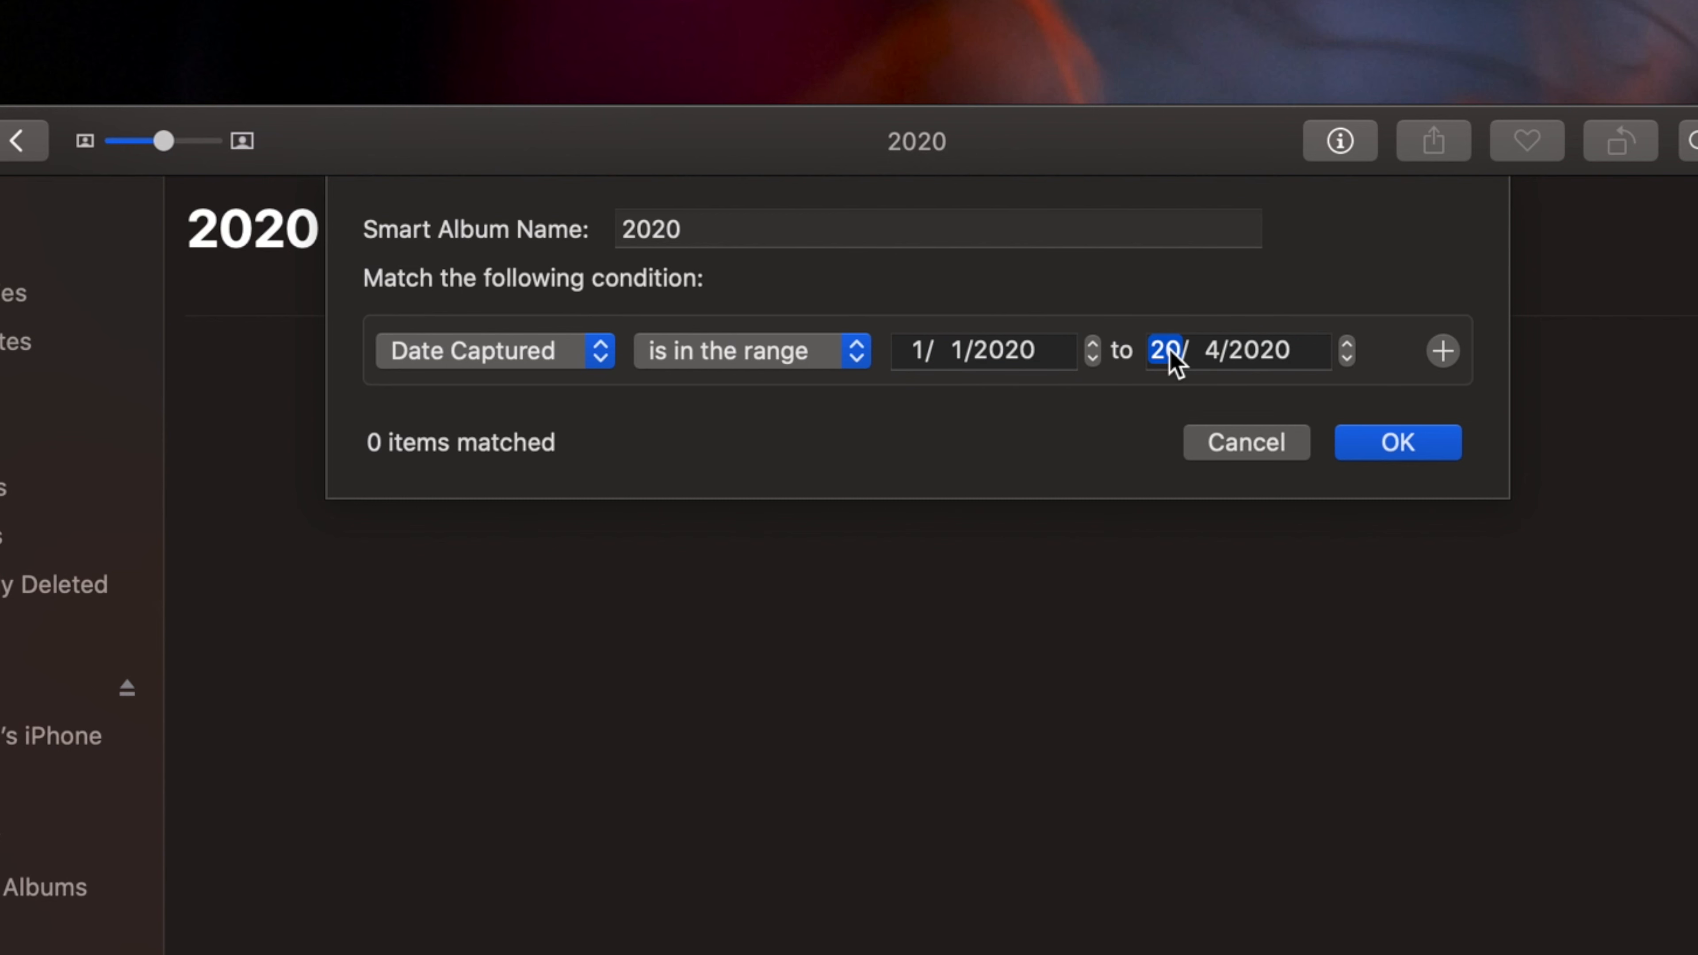
type("30")
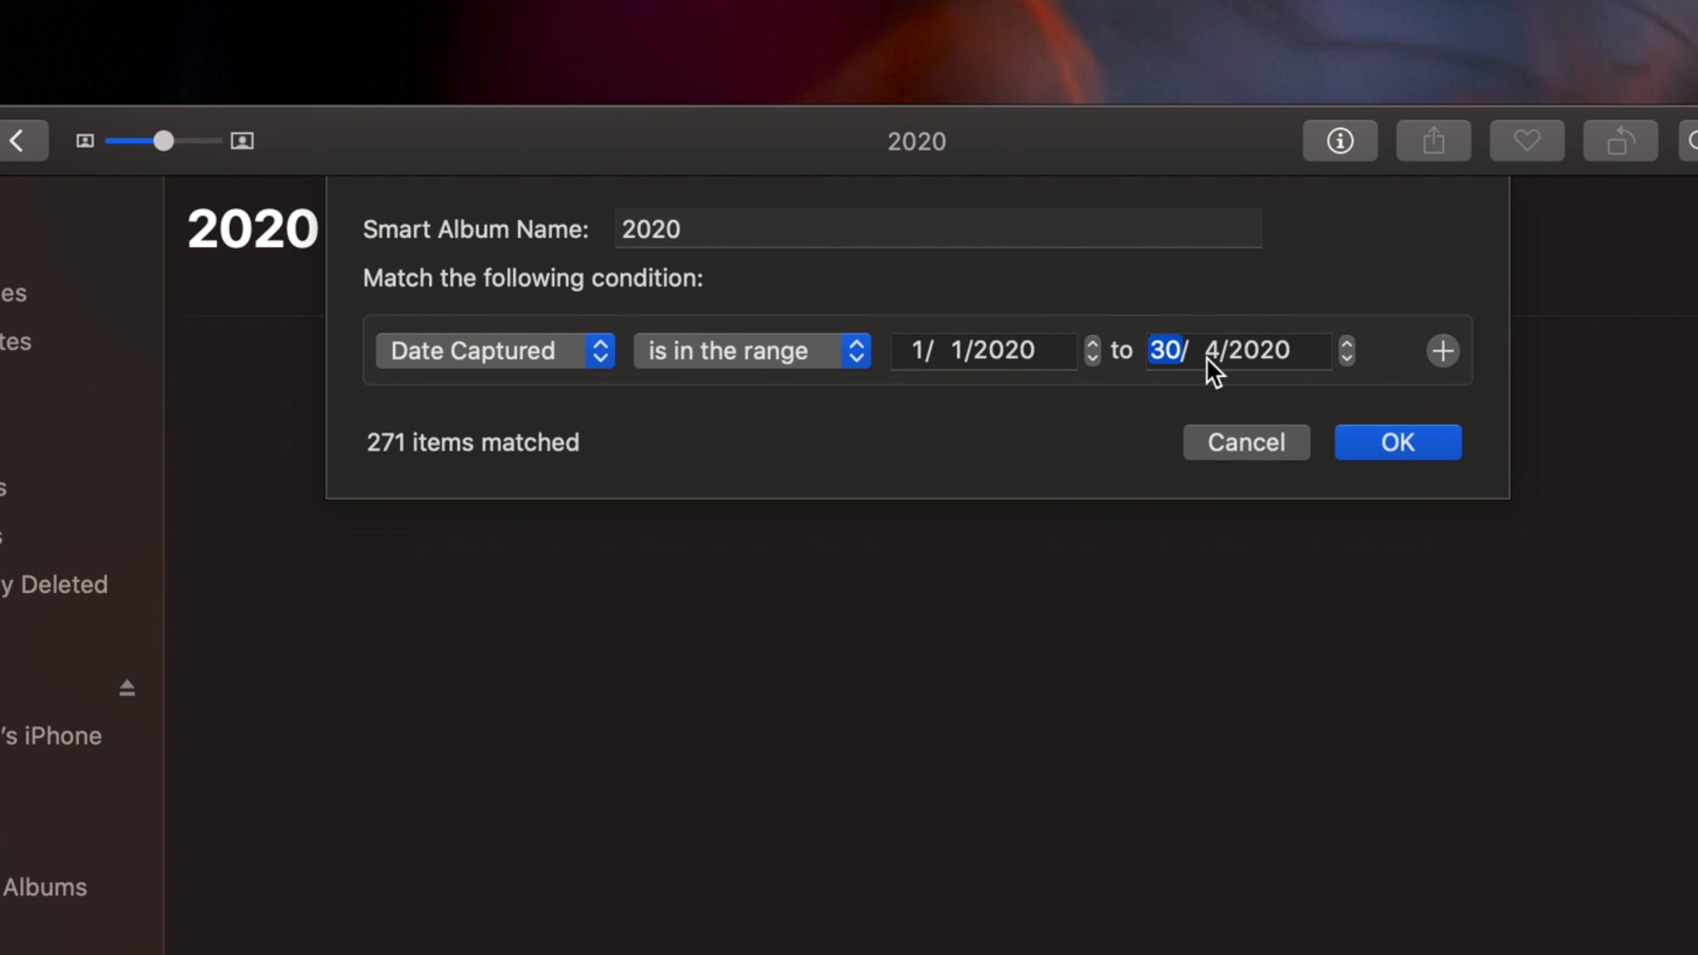
left_click(1212, 364)
type("12")
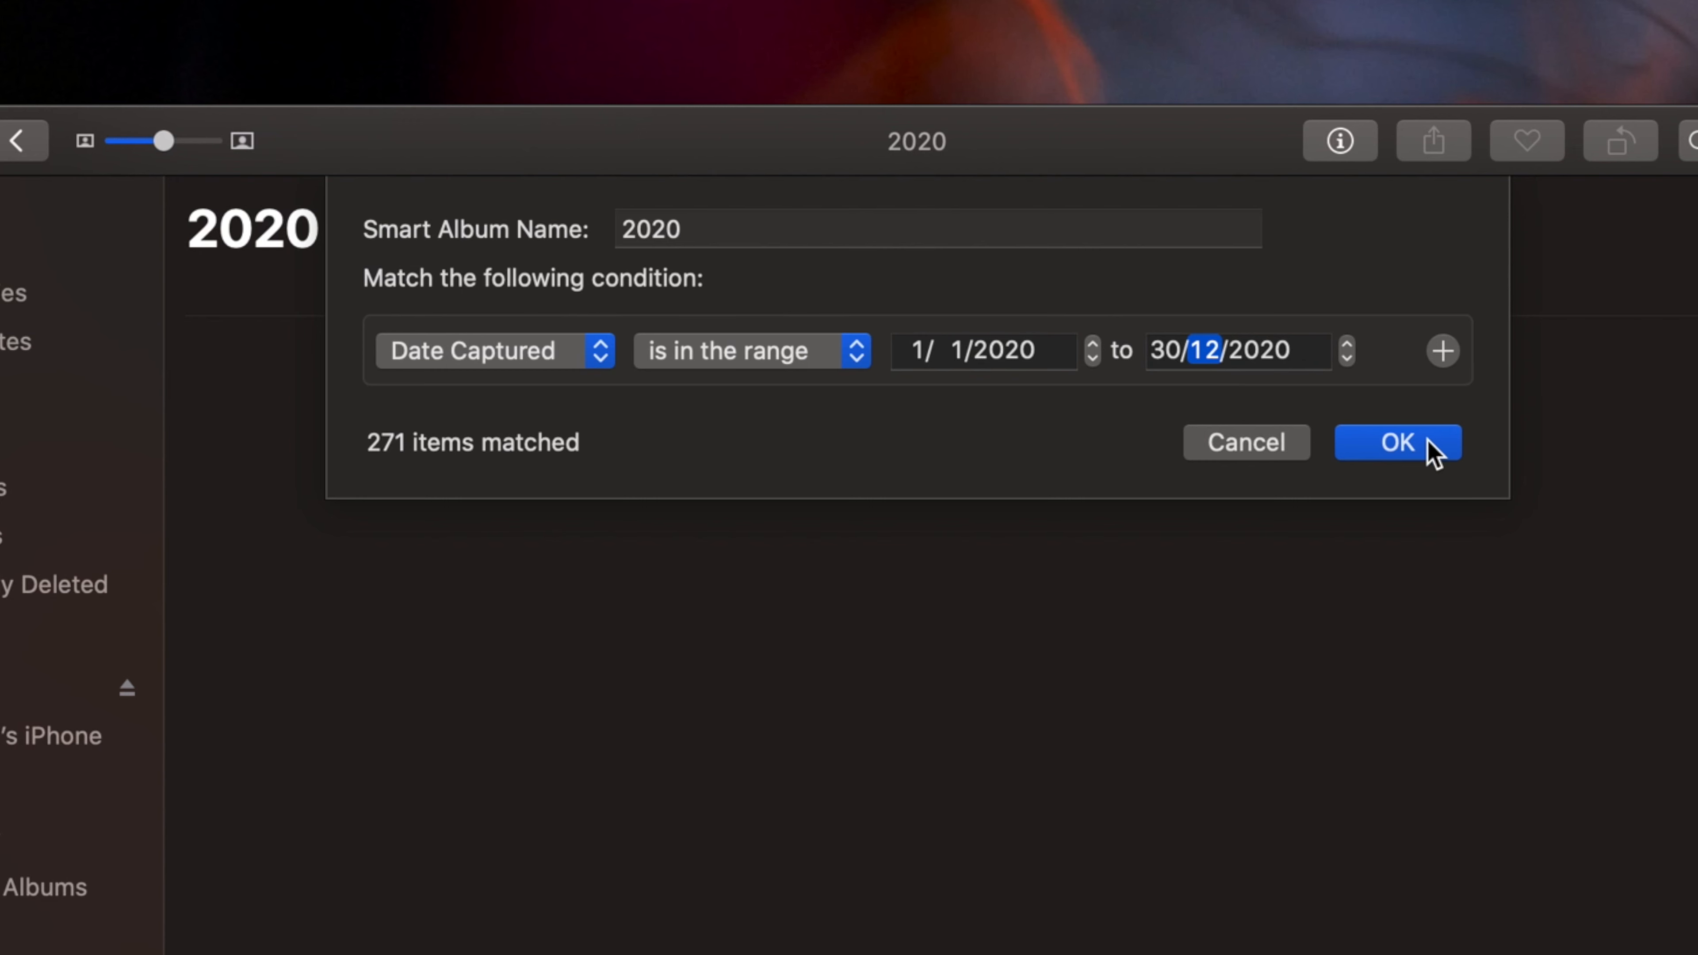
Add a second condition, Album is not Any, and create the smart album
left_click(1444, 353)
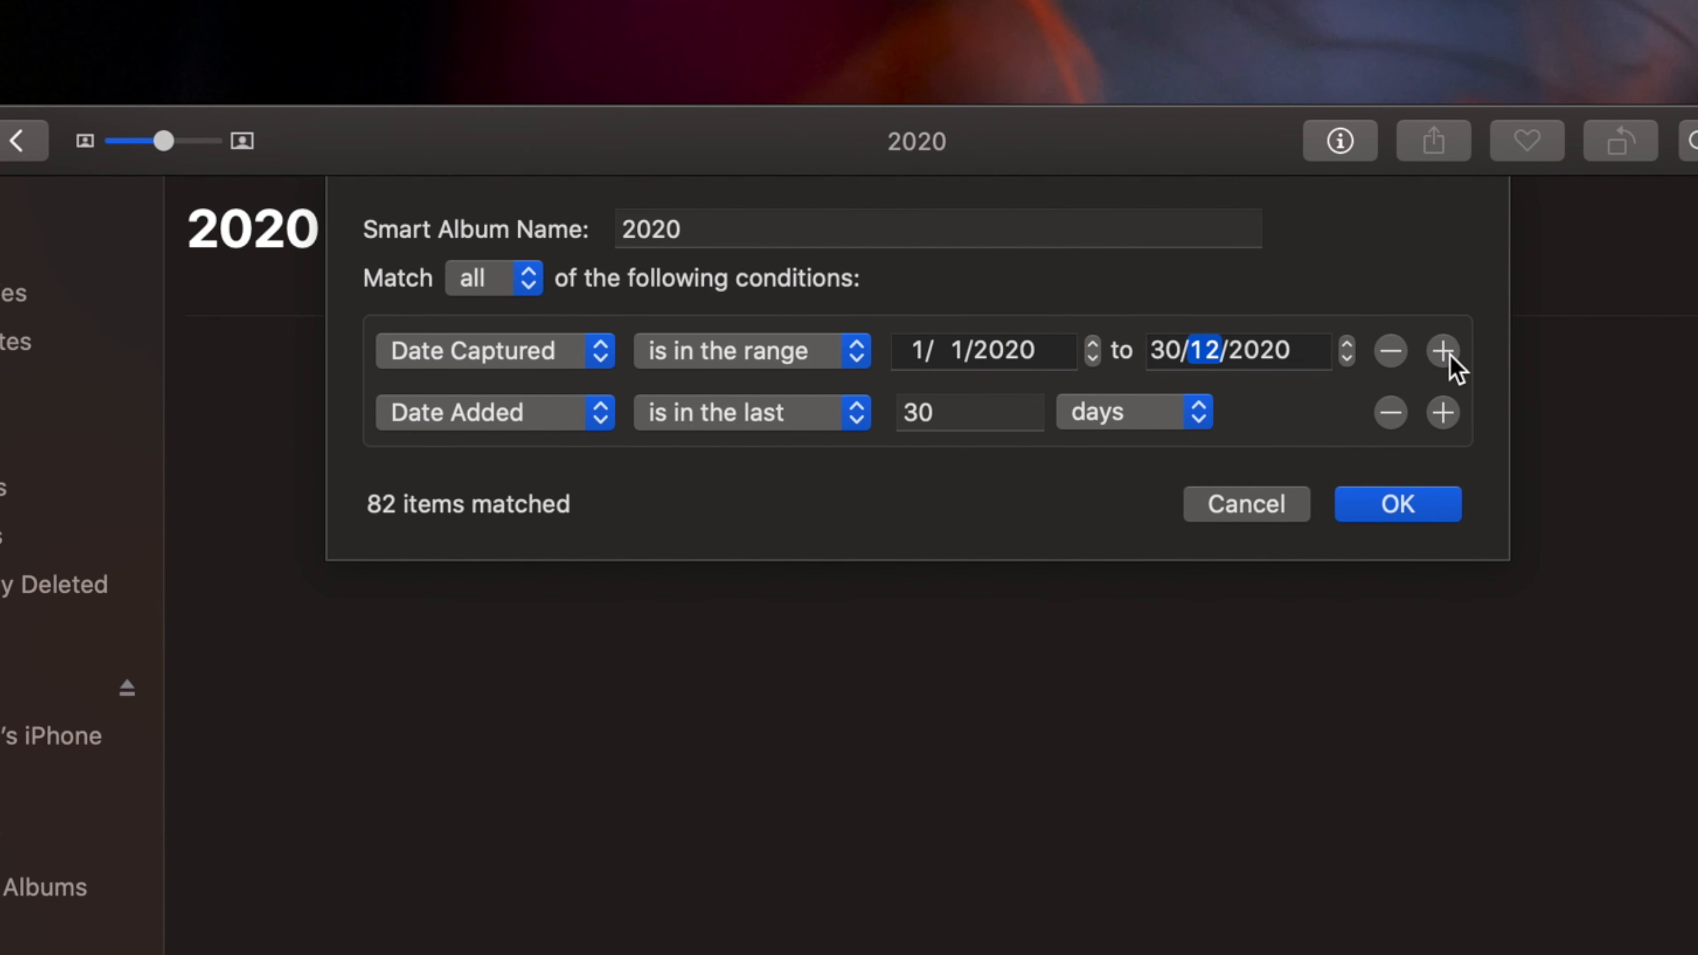
left_click(468, 413)
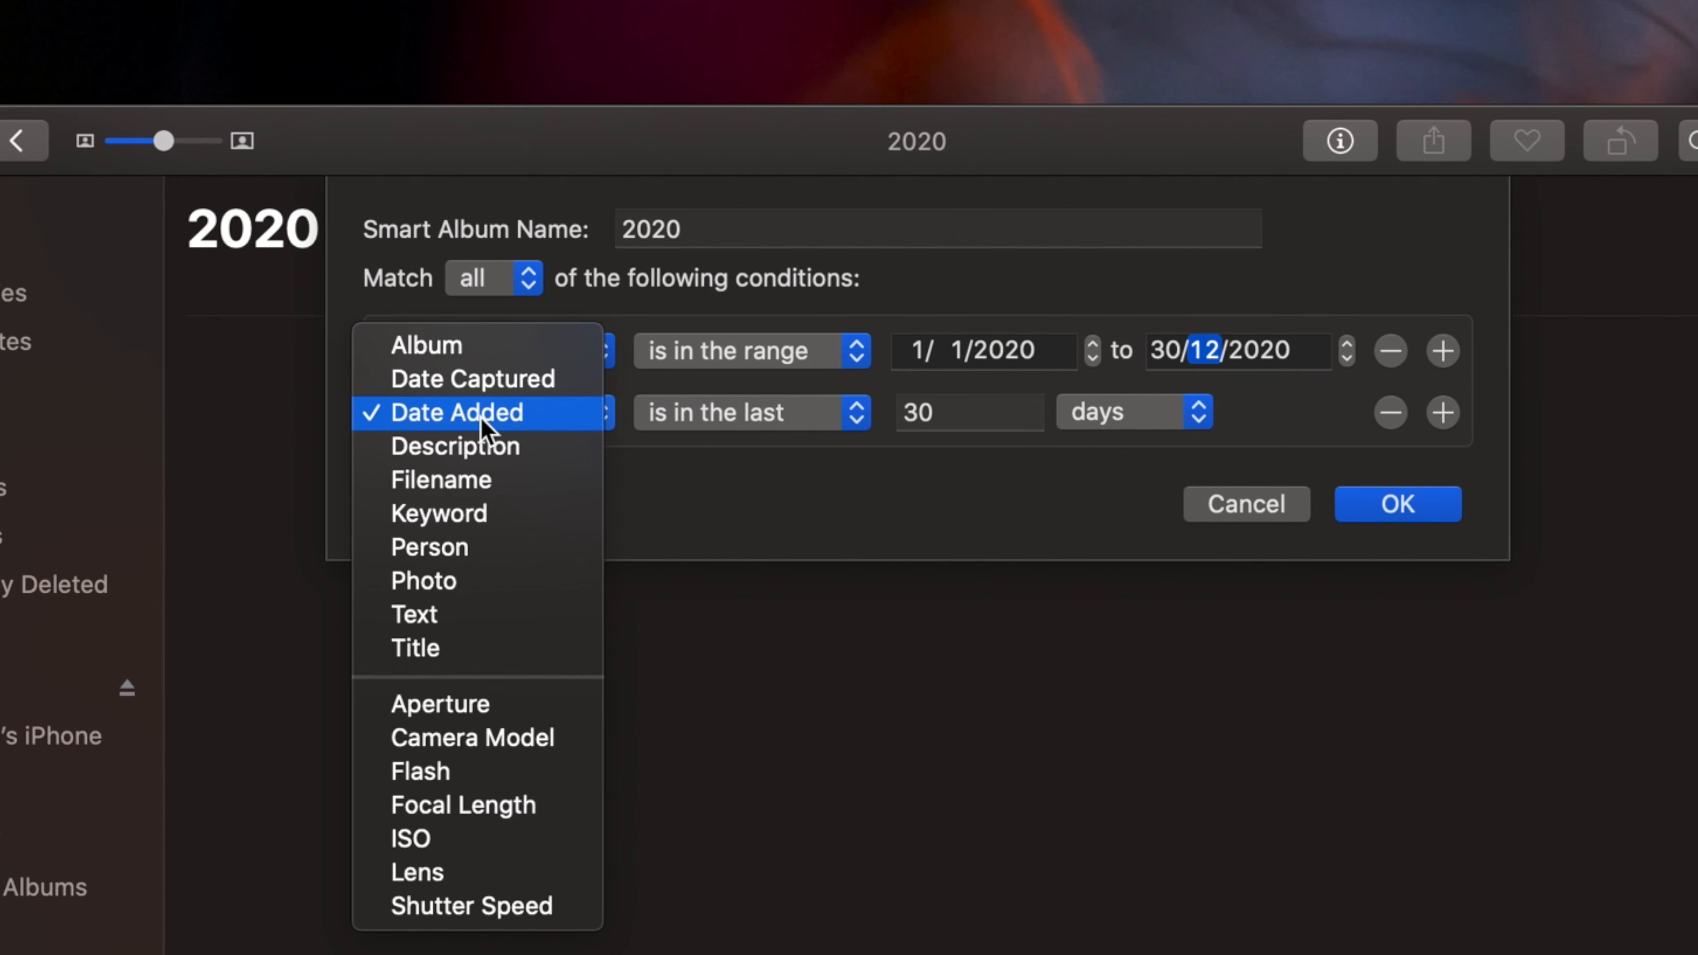
left_click(479, 348)
left_click(747, 421)
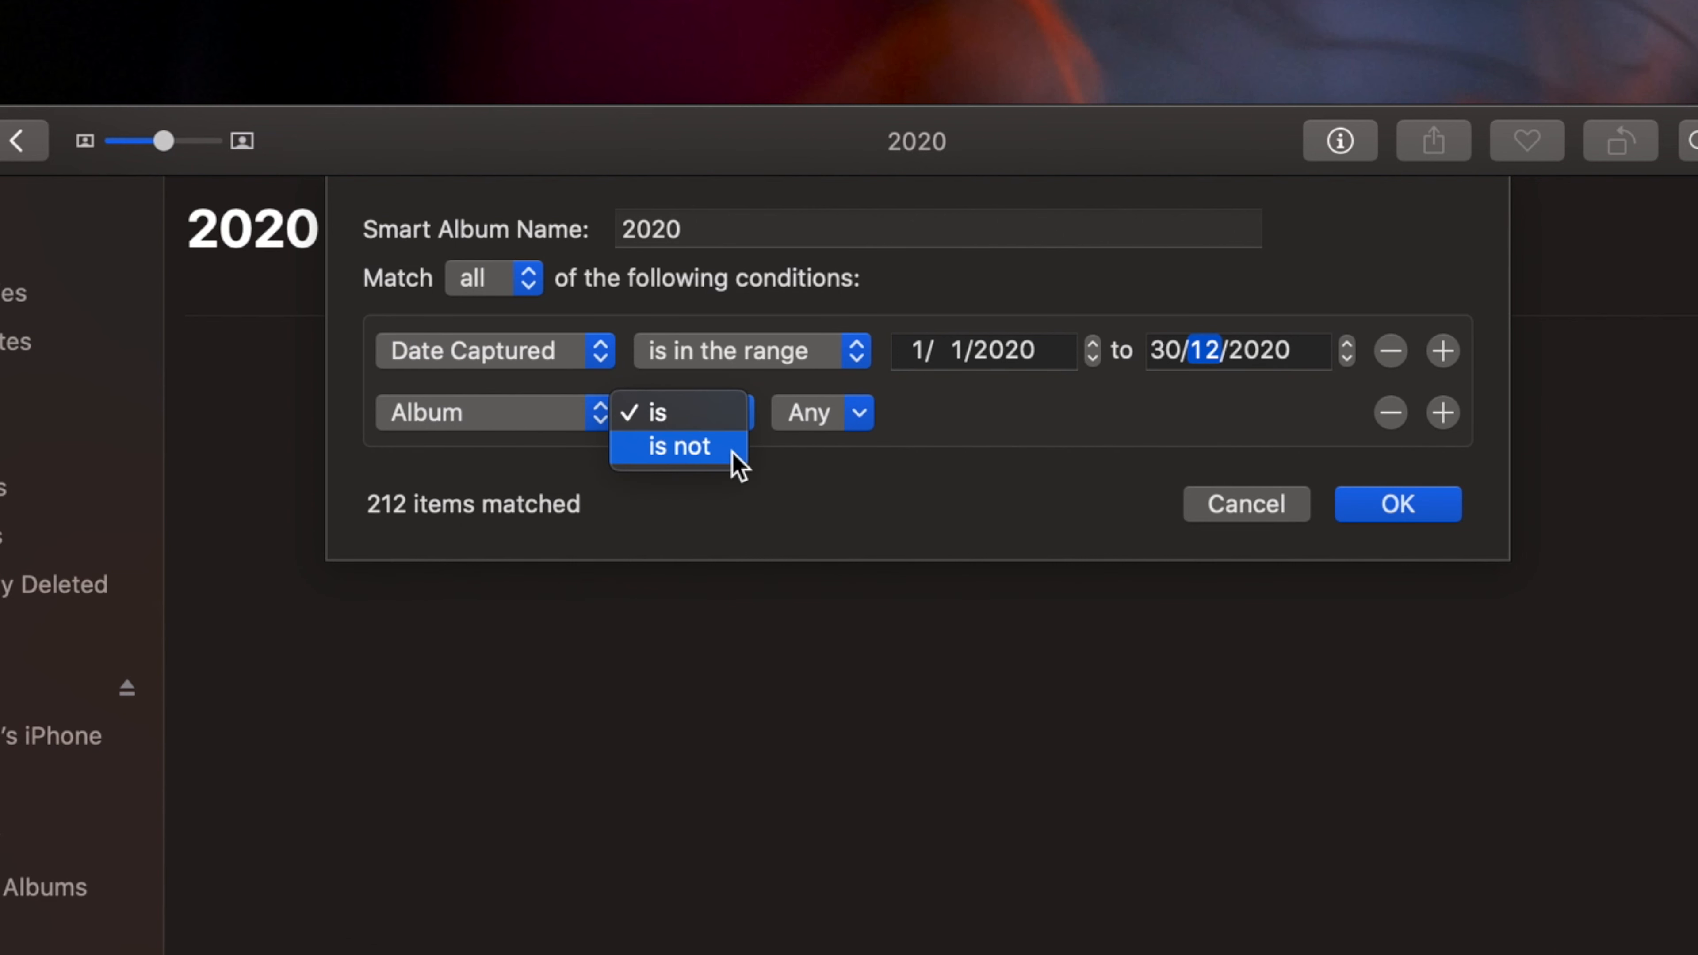
left_click(702, 447)
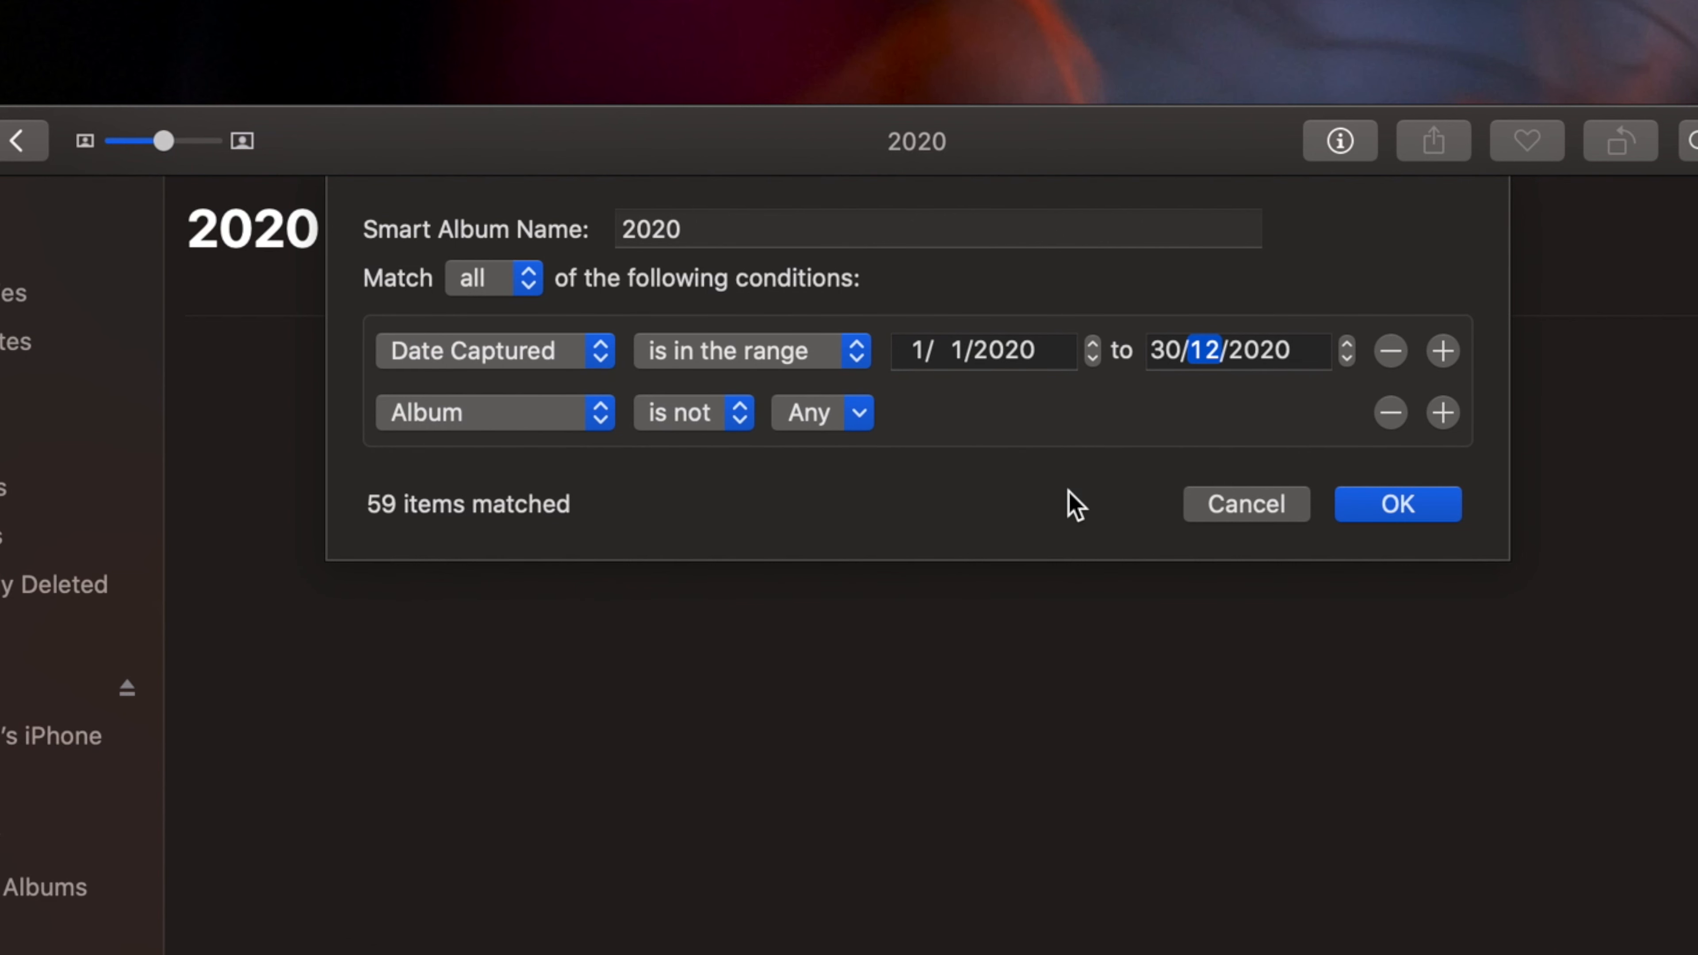
left_click(1398, 507)
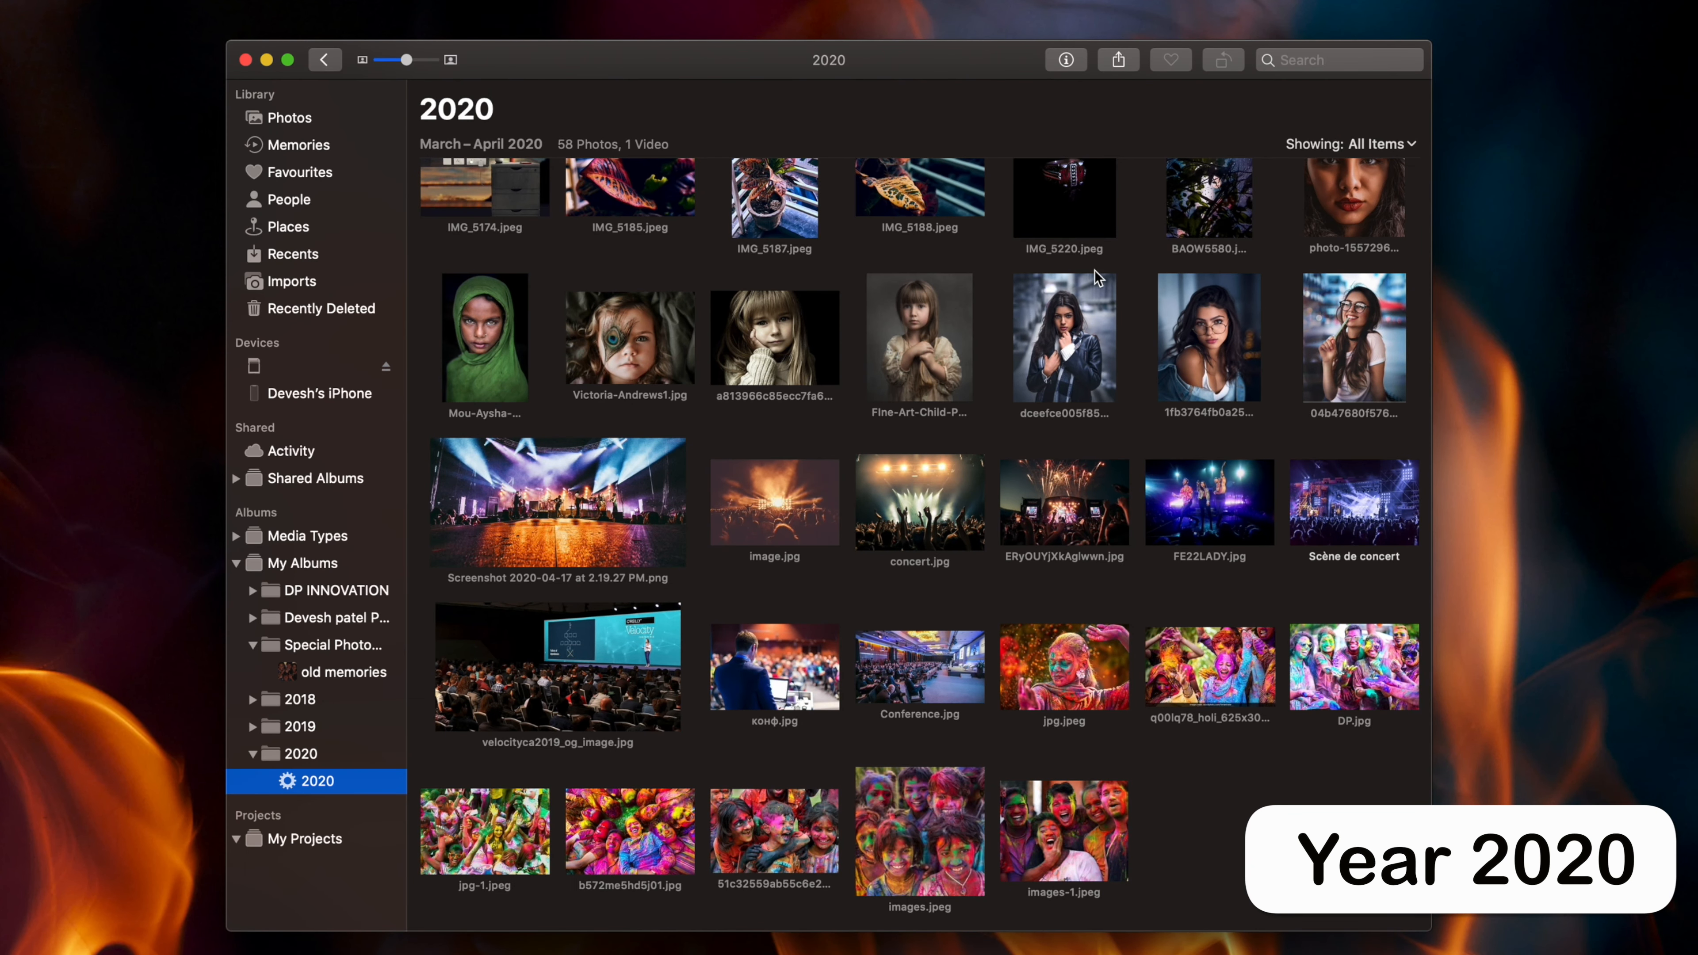
Add a regular album named holli inside the 2020 folder
scroll(1095, 269, "up", 10)
scroll(1009, 293, "down", 10)
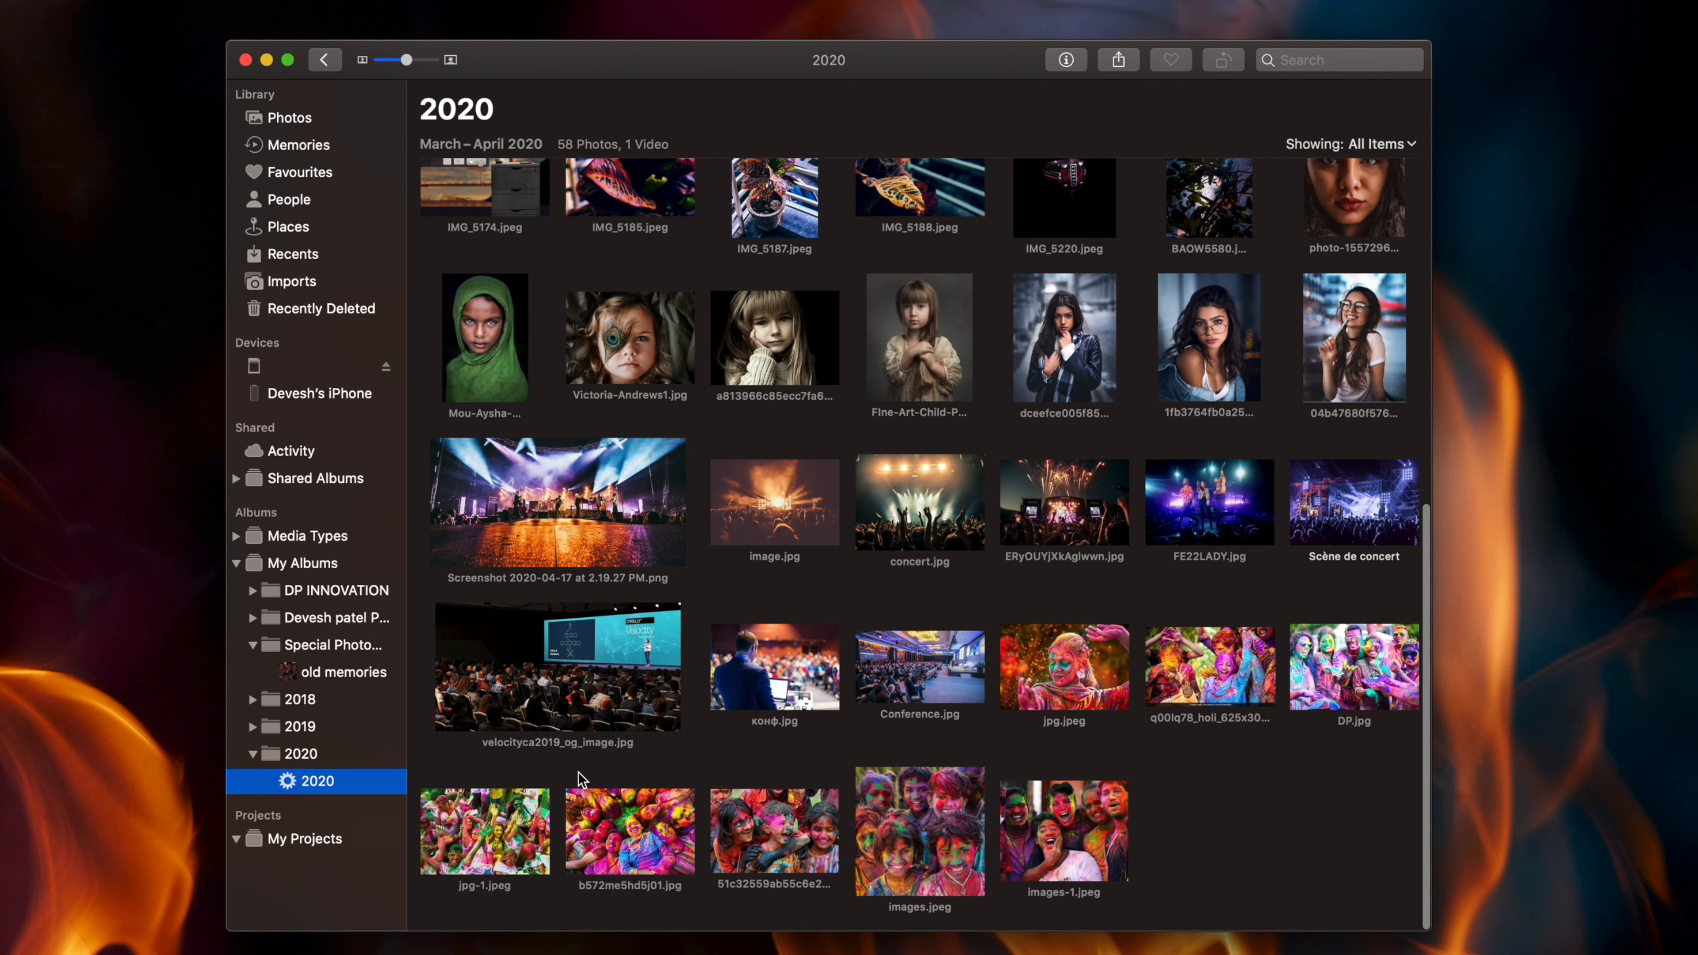
left_click(355, 754)
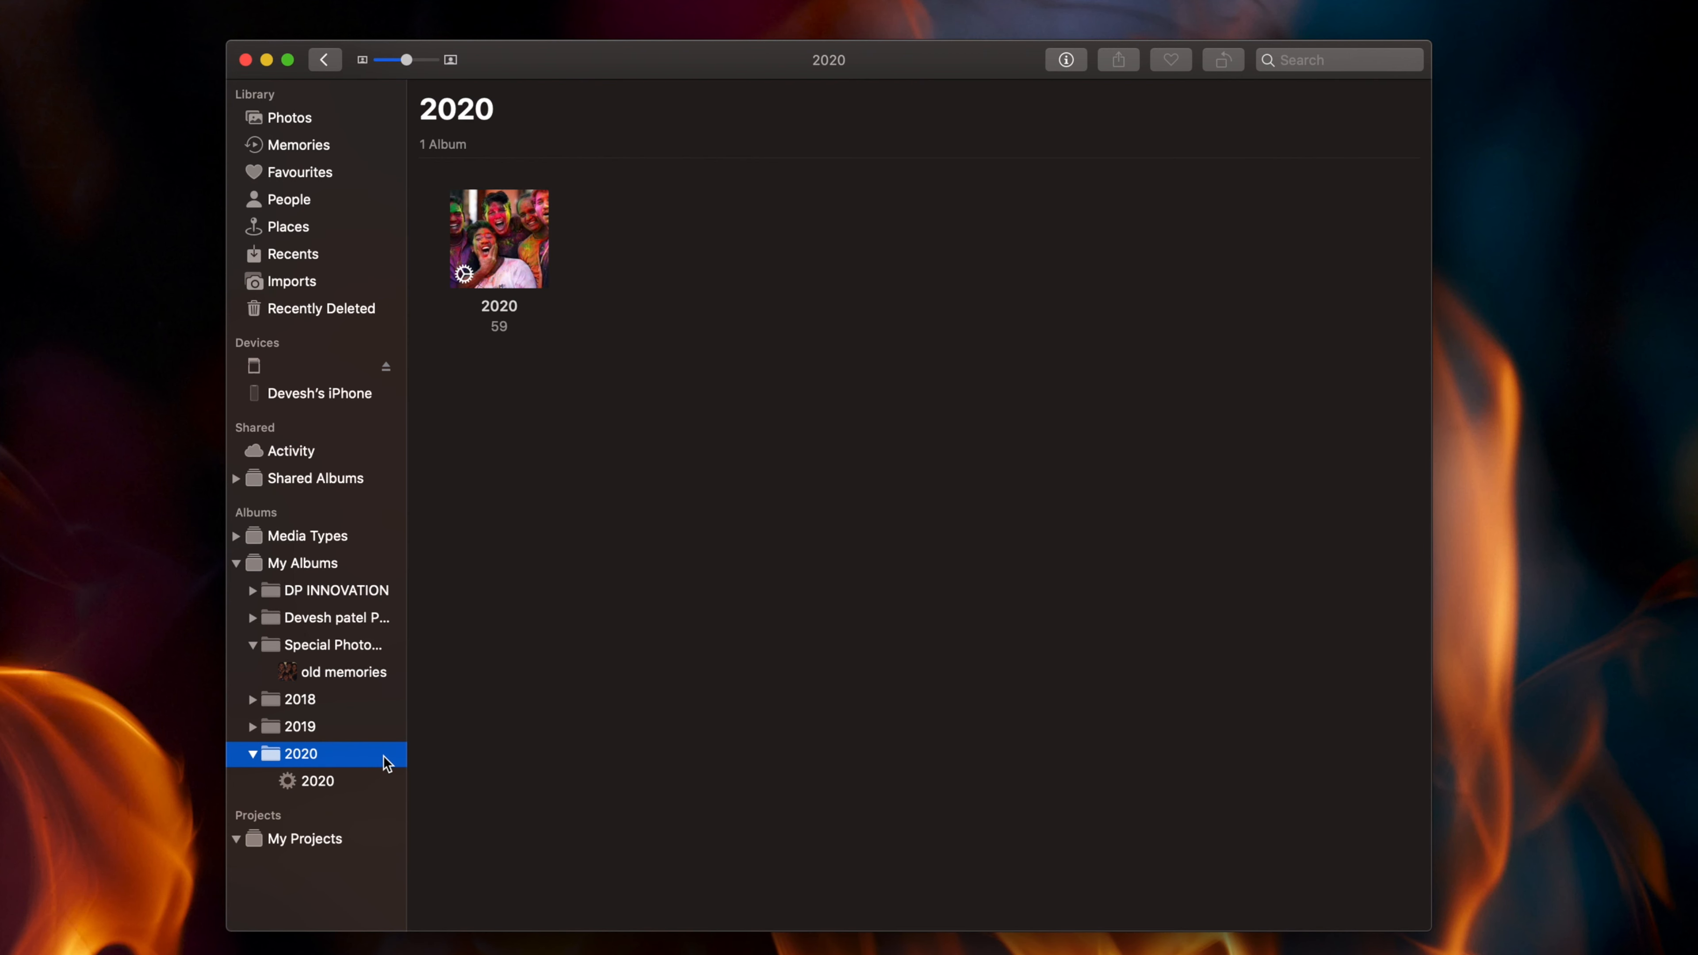
left_click(369, 780)
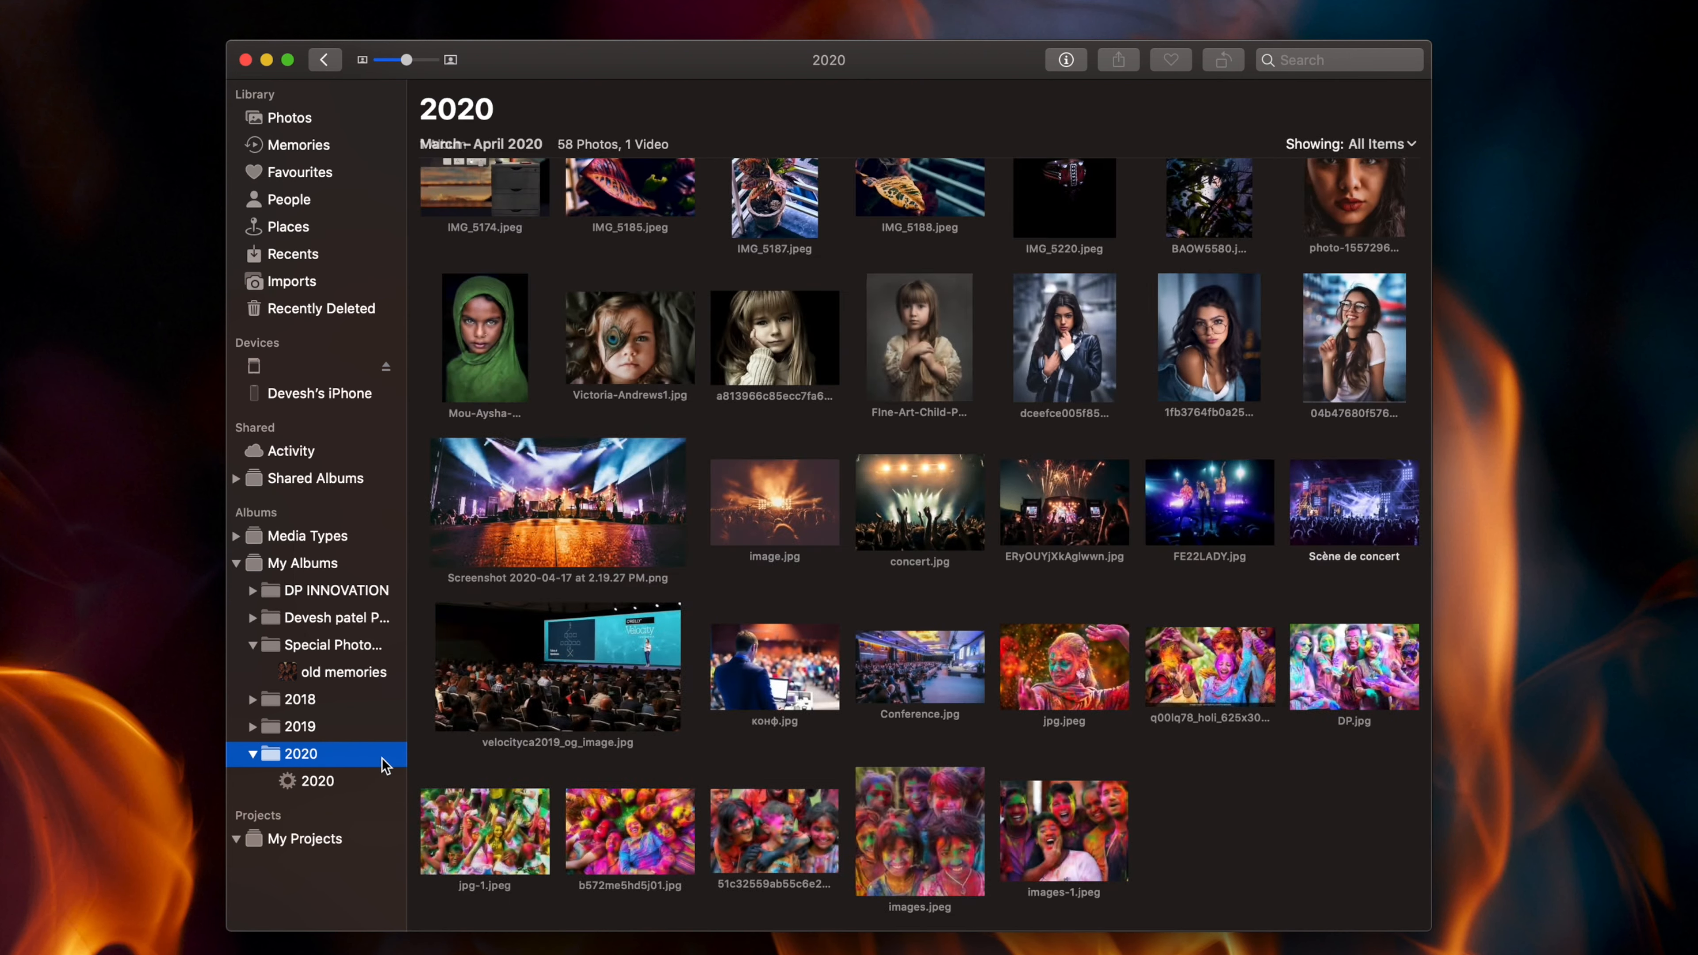
left_click(285, 762)
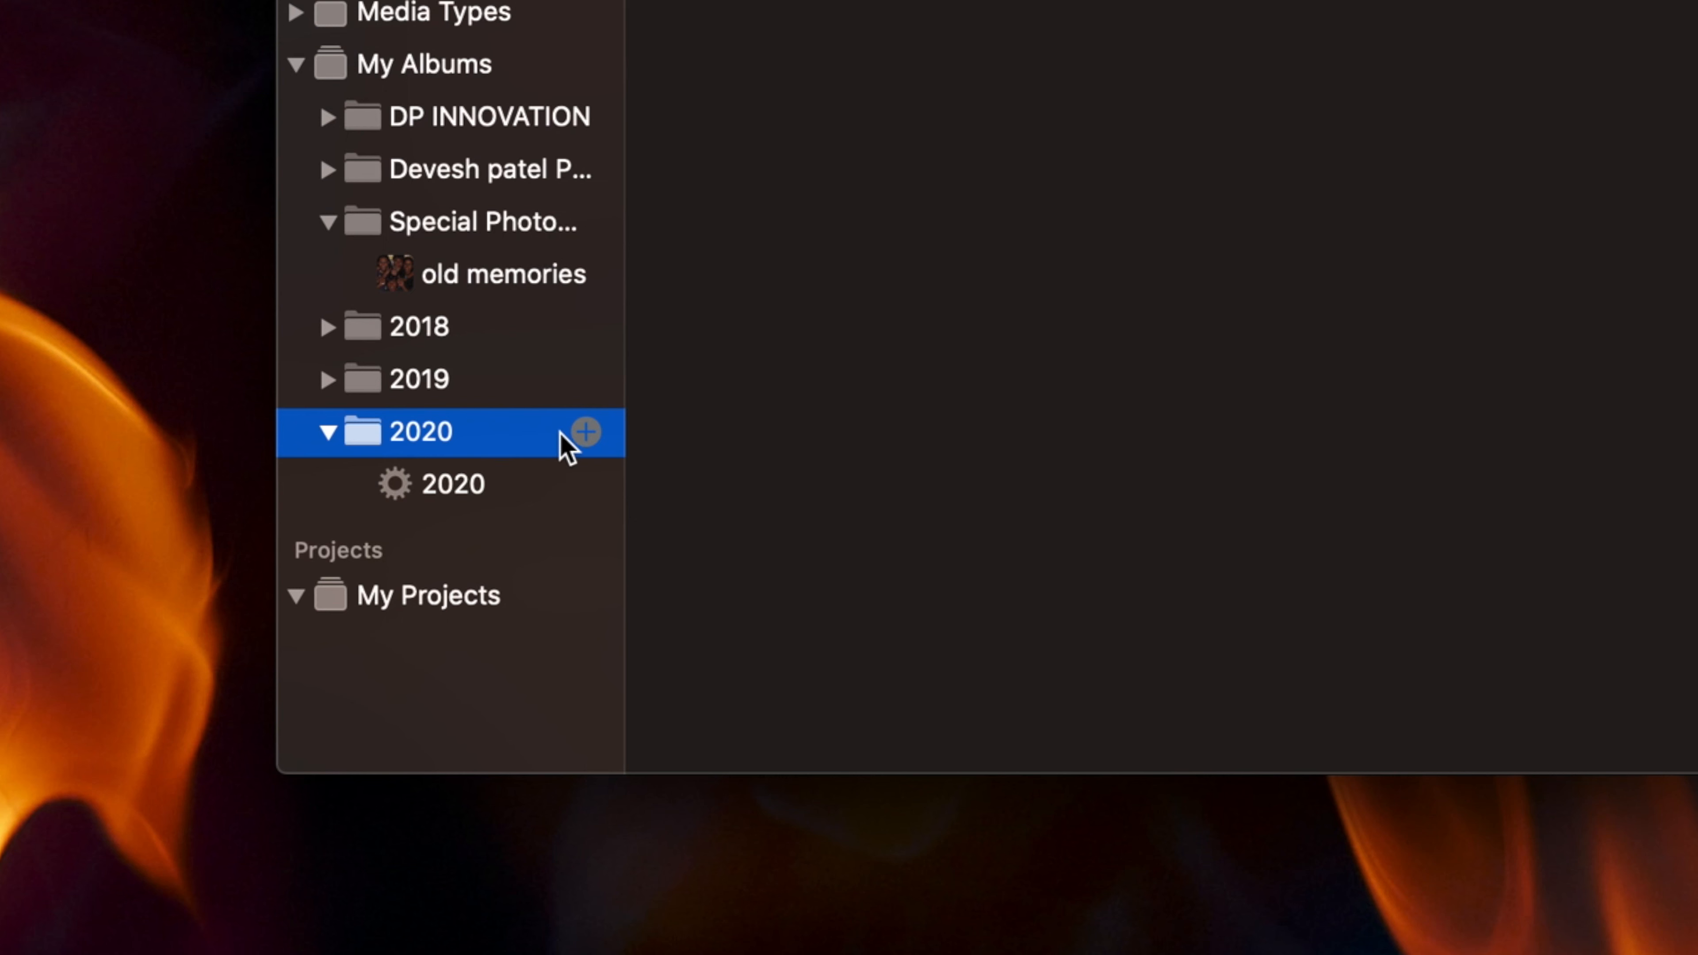
left_click(587, 432)
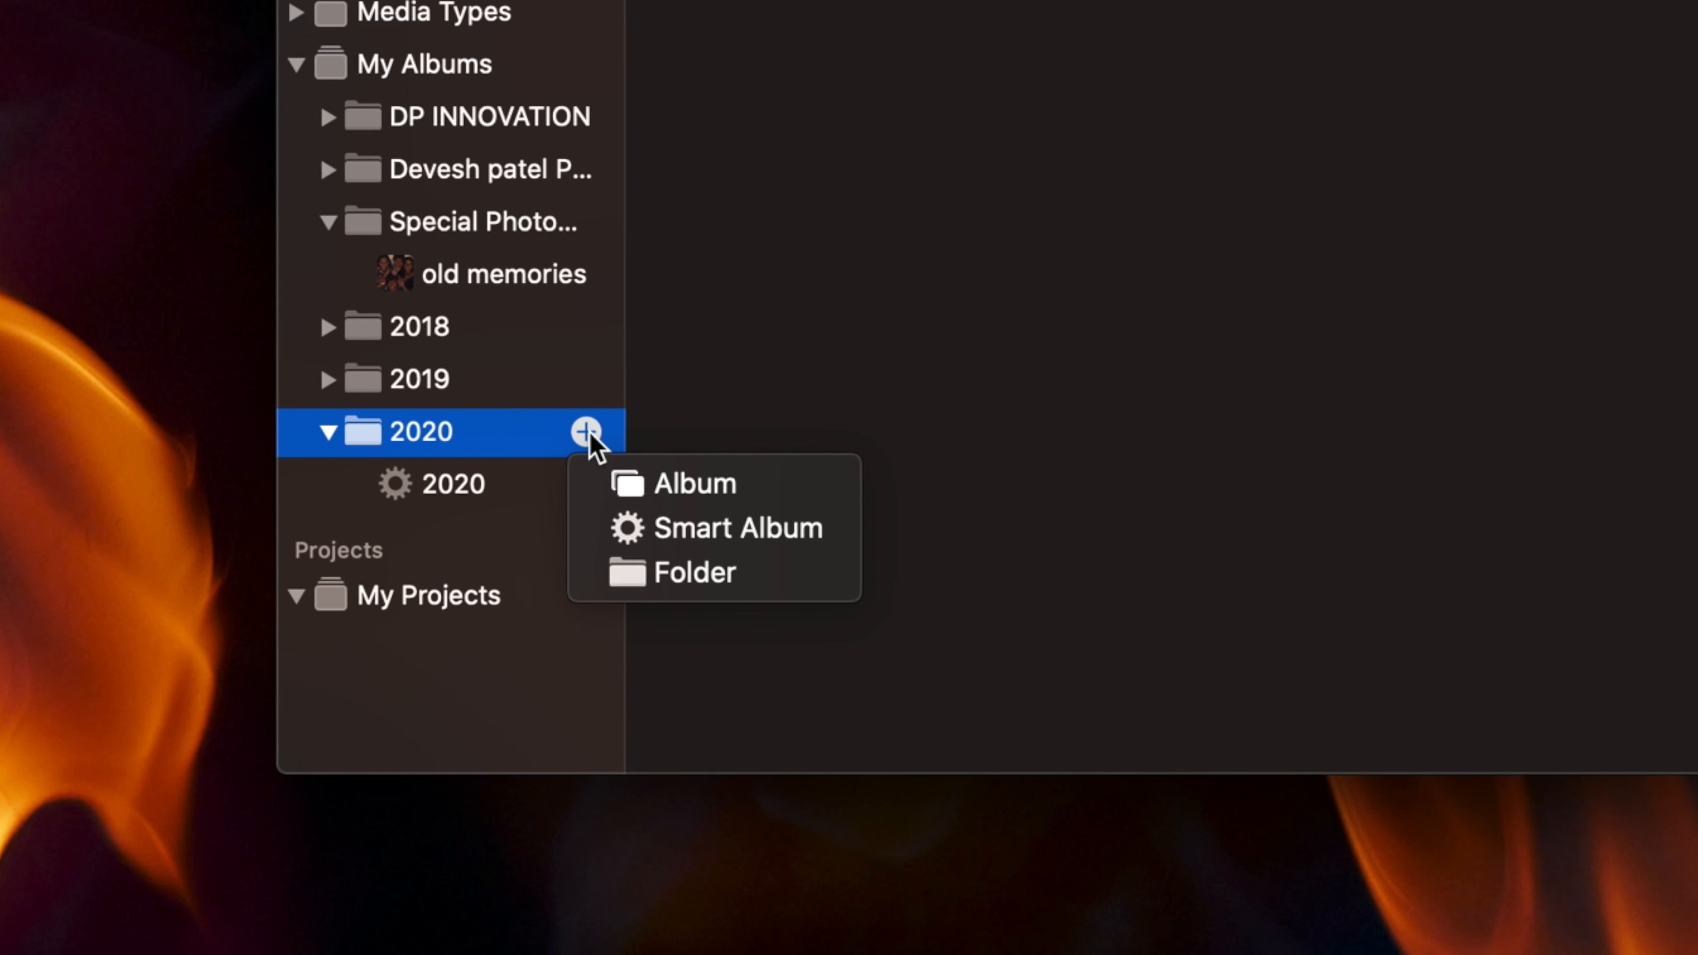
left_click(695, 483)
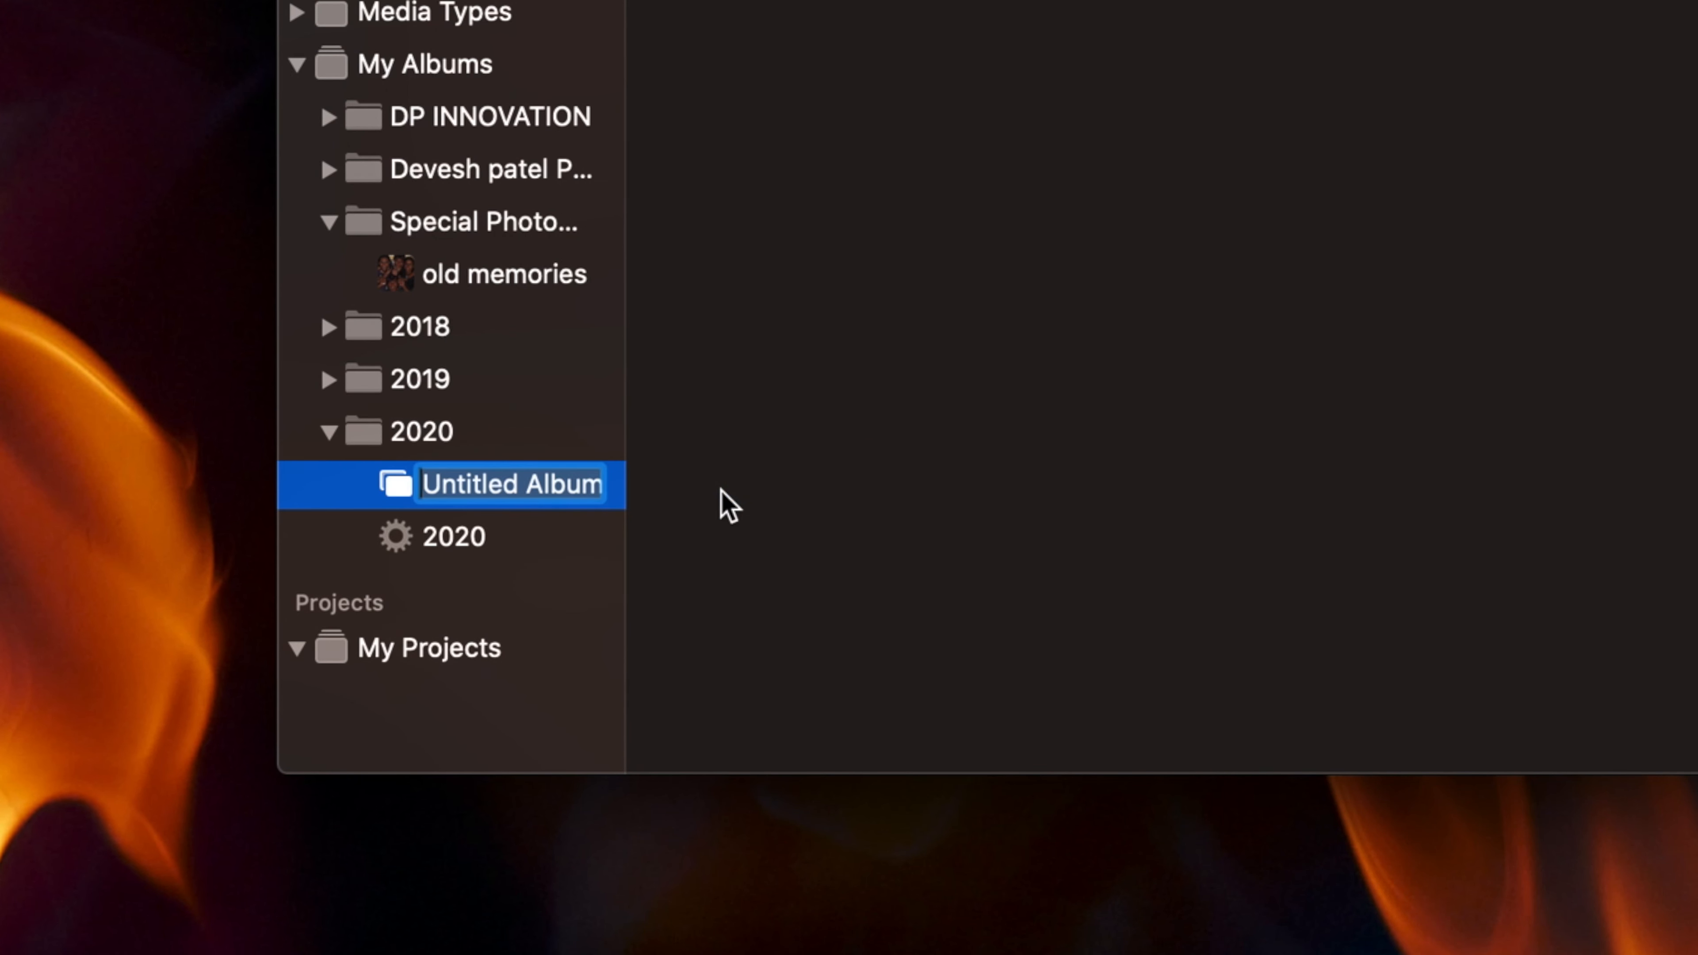
type("holli")
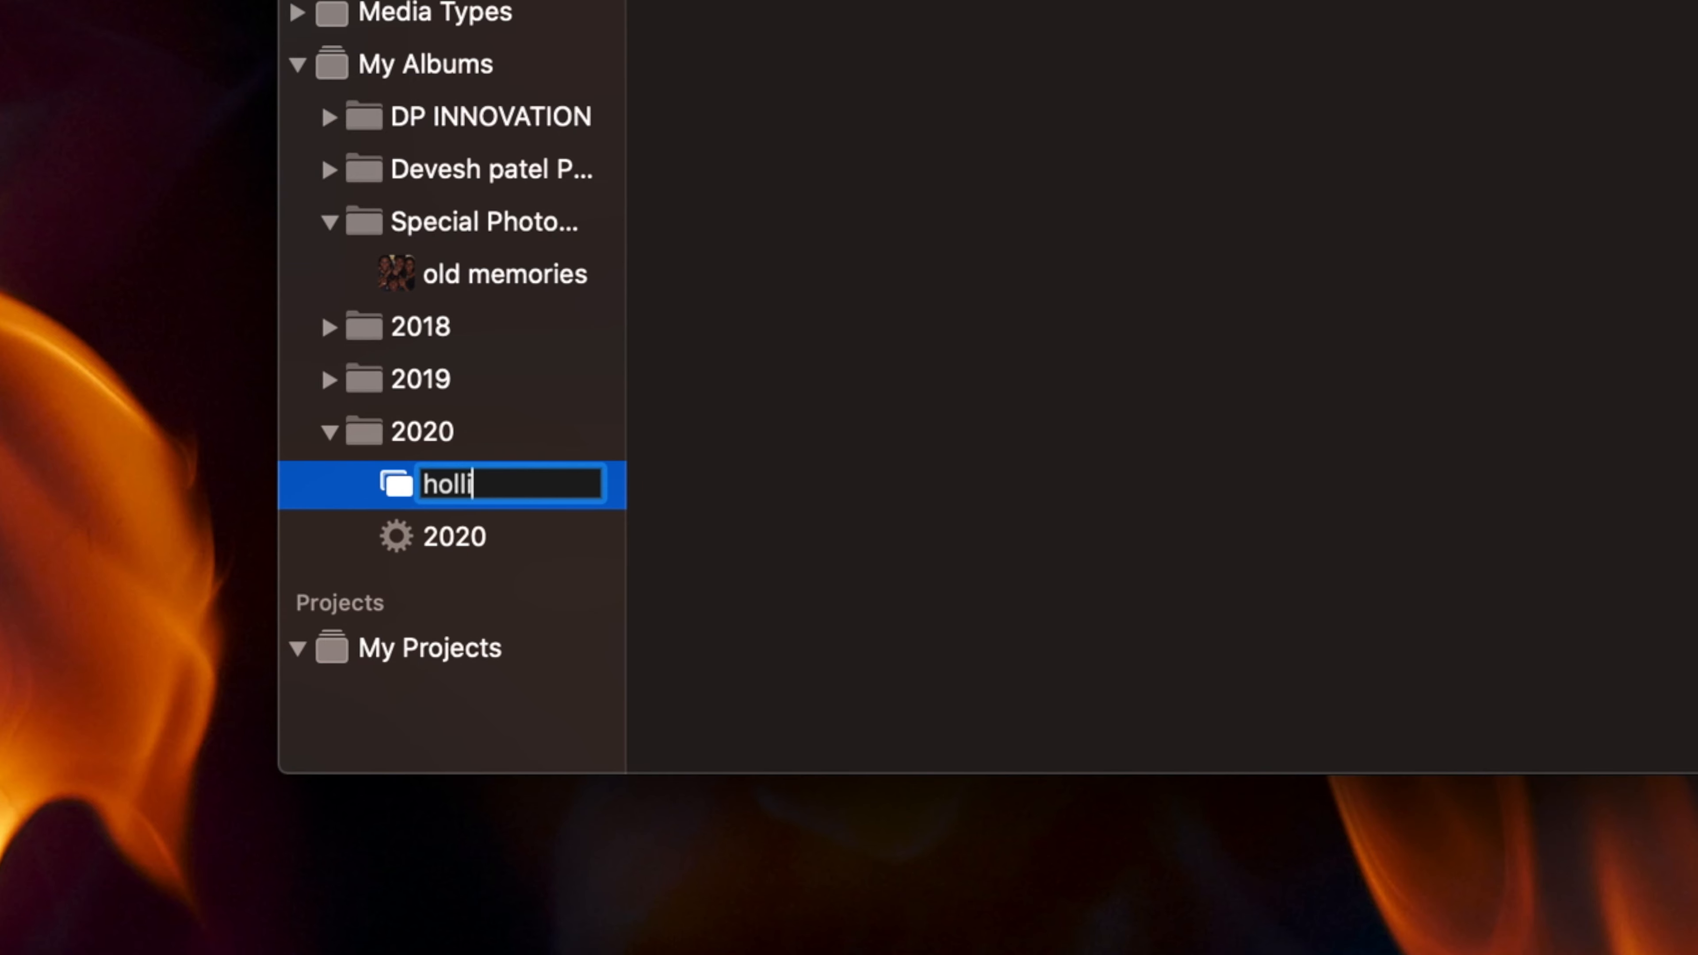
key("Return")
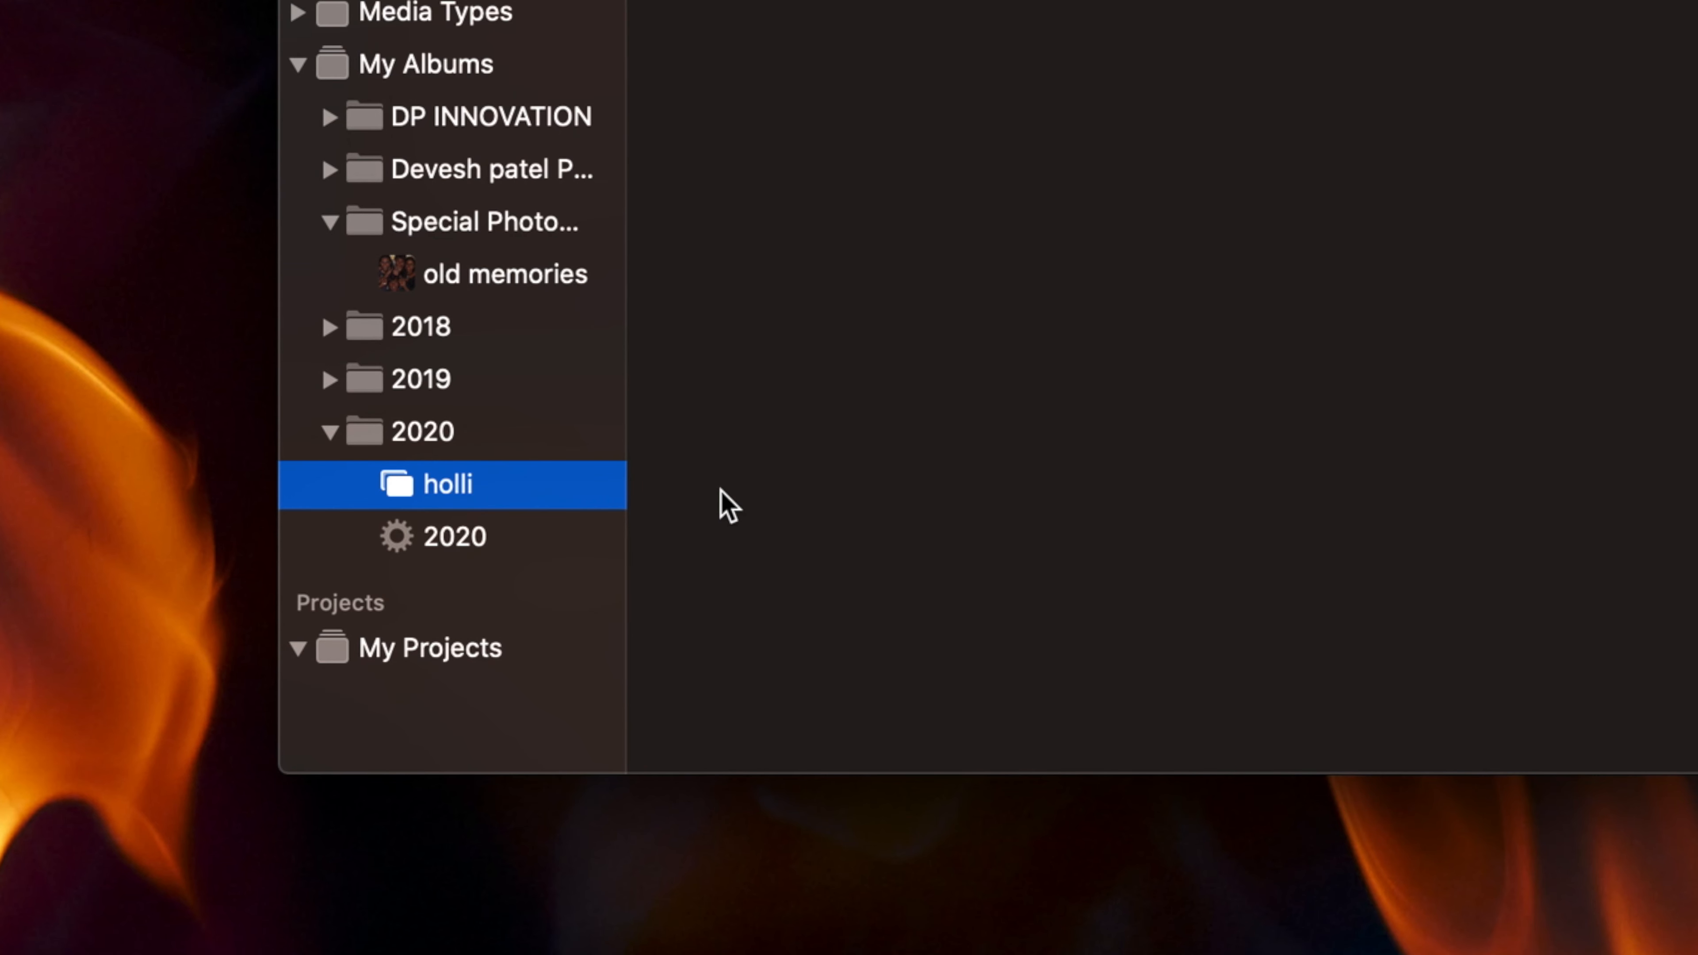
Add the eight colour-festival photos, jpg.jpeg through images-1.jpeg, from the 2020 smart album to the holli album in the 2020 folder
left_click(461, 539)
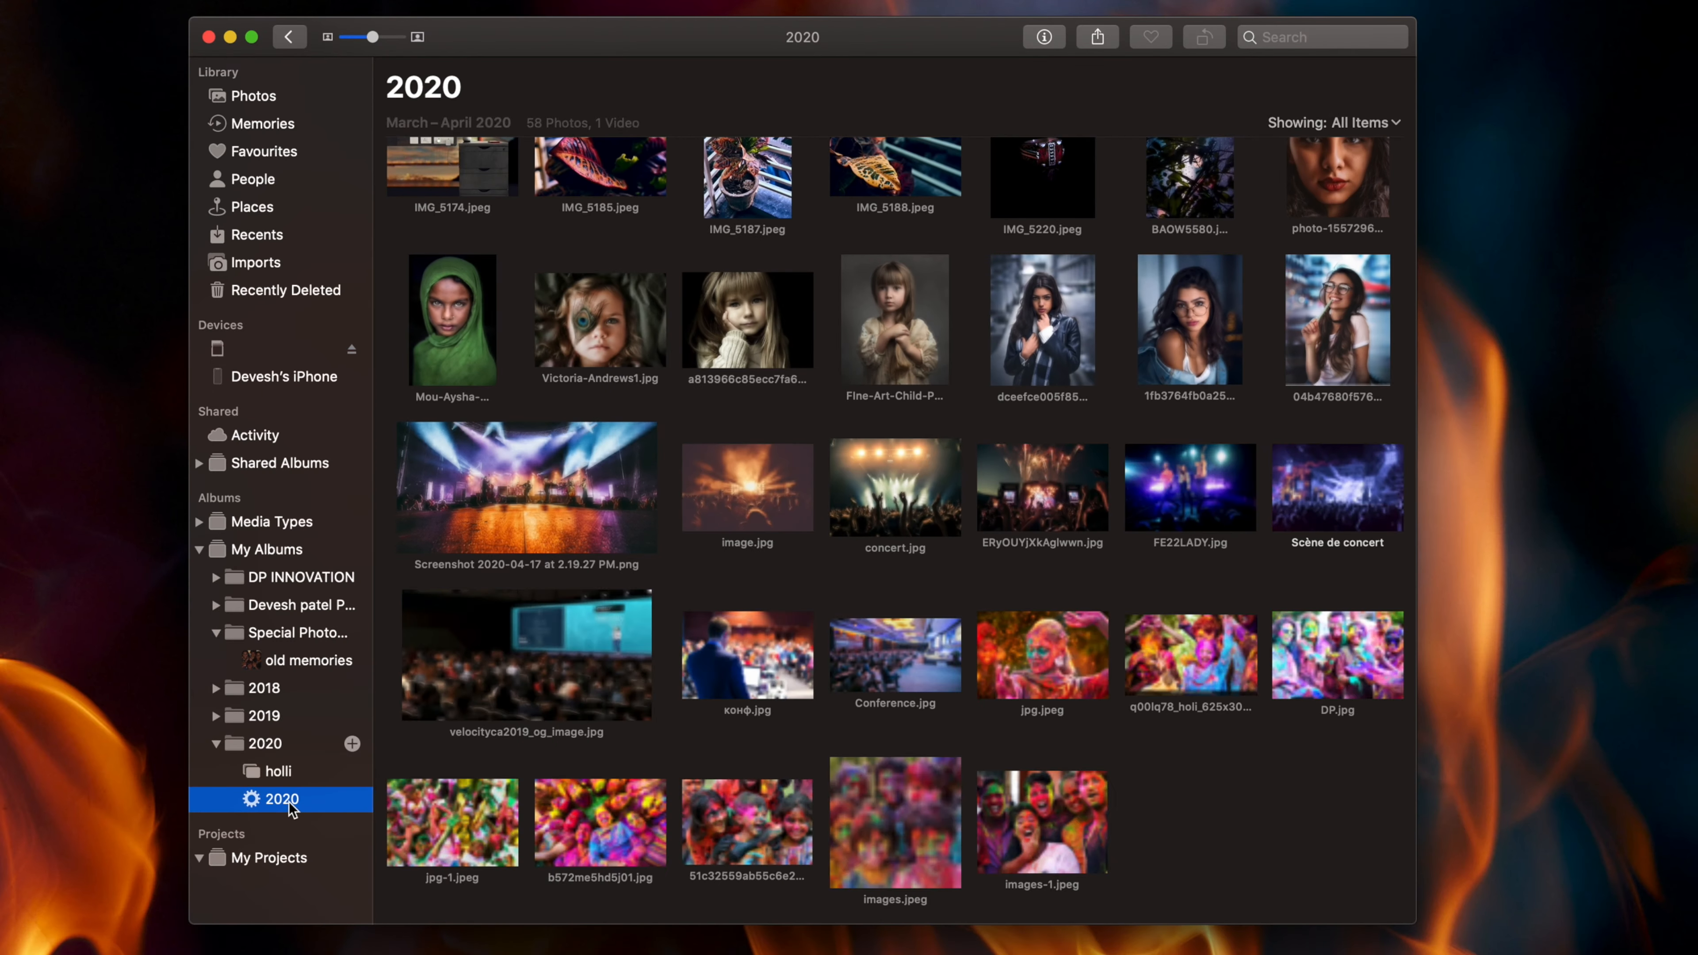
left_click(1014, 646)
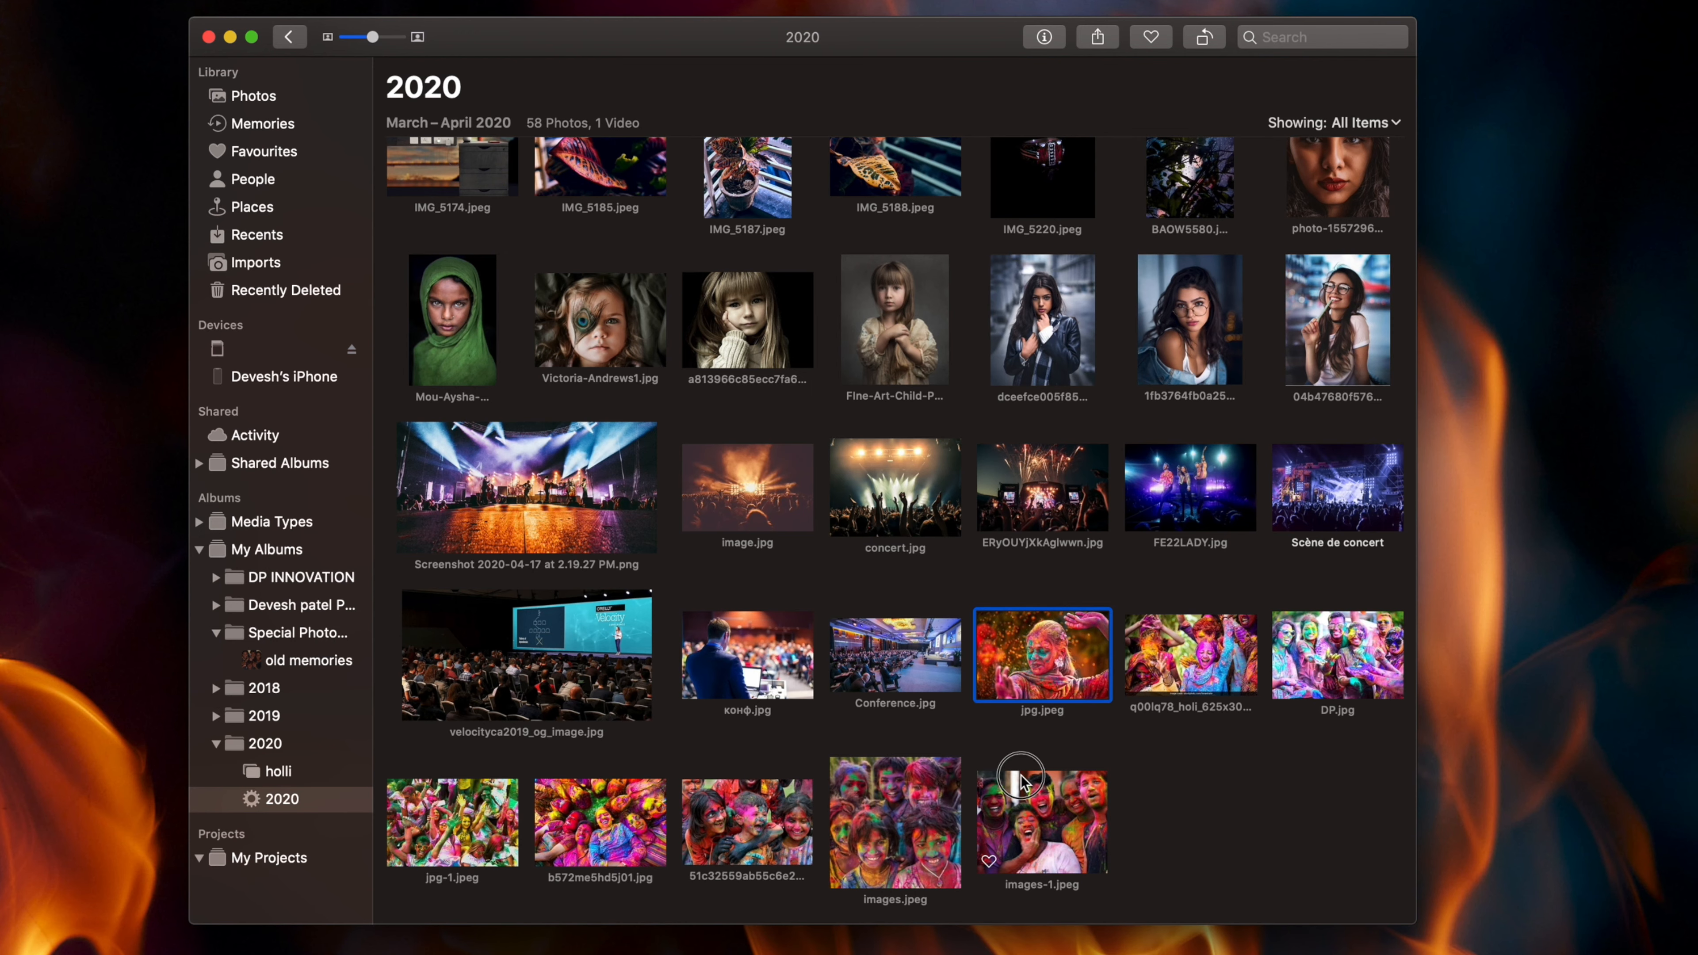
left_click(1021, 779, "shift")
right_click(1022, 644)
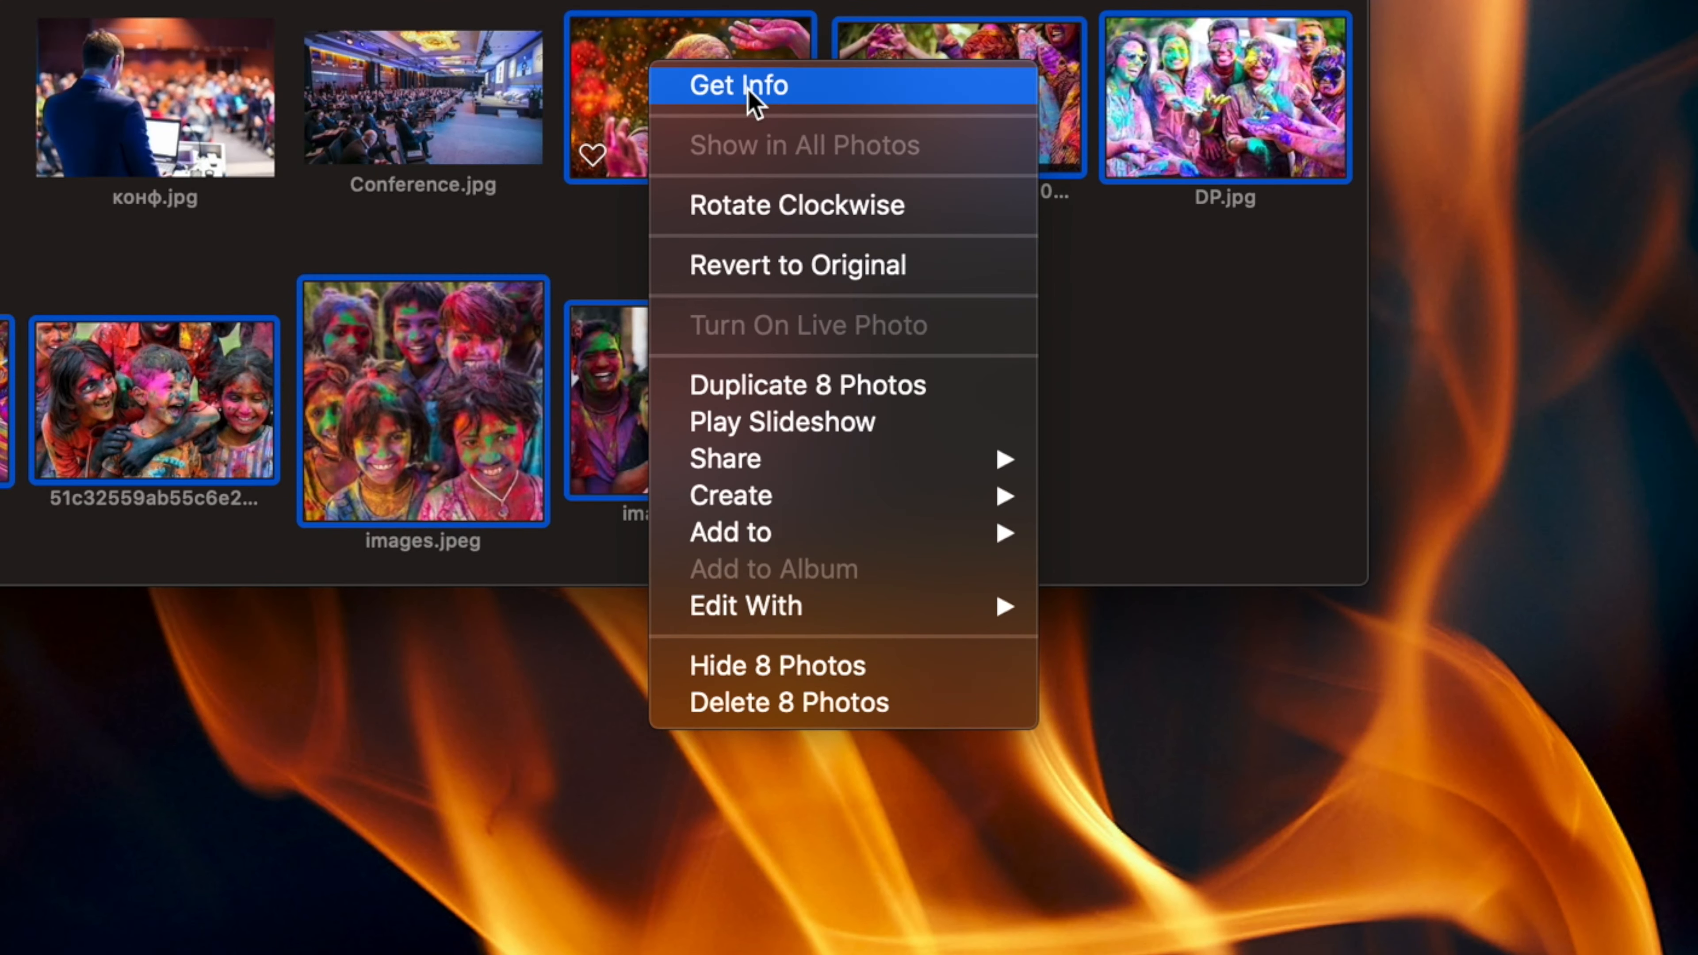
mouse_move(949, 543)
mouse_move(1606, 808)
left_click(867, 800)
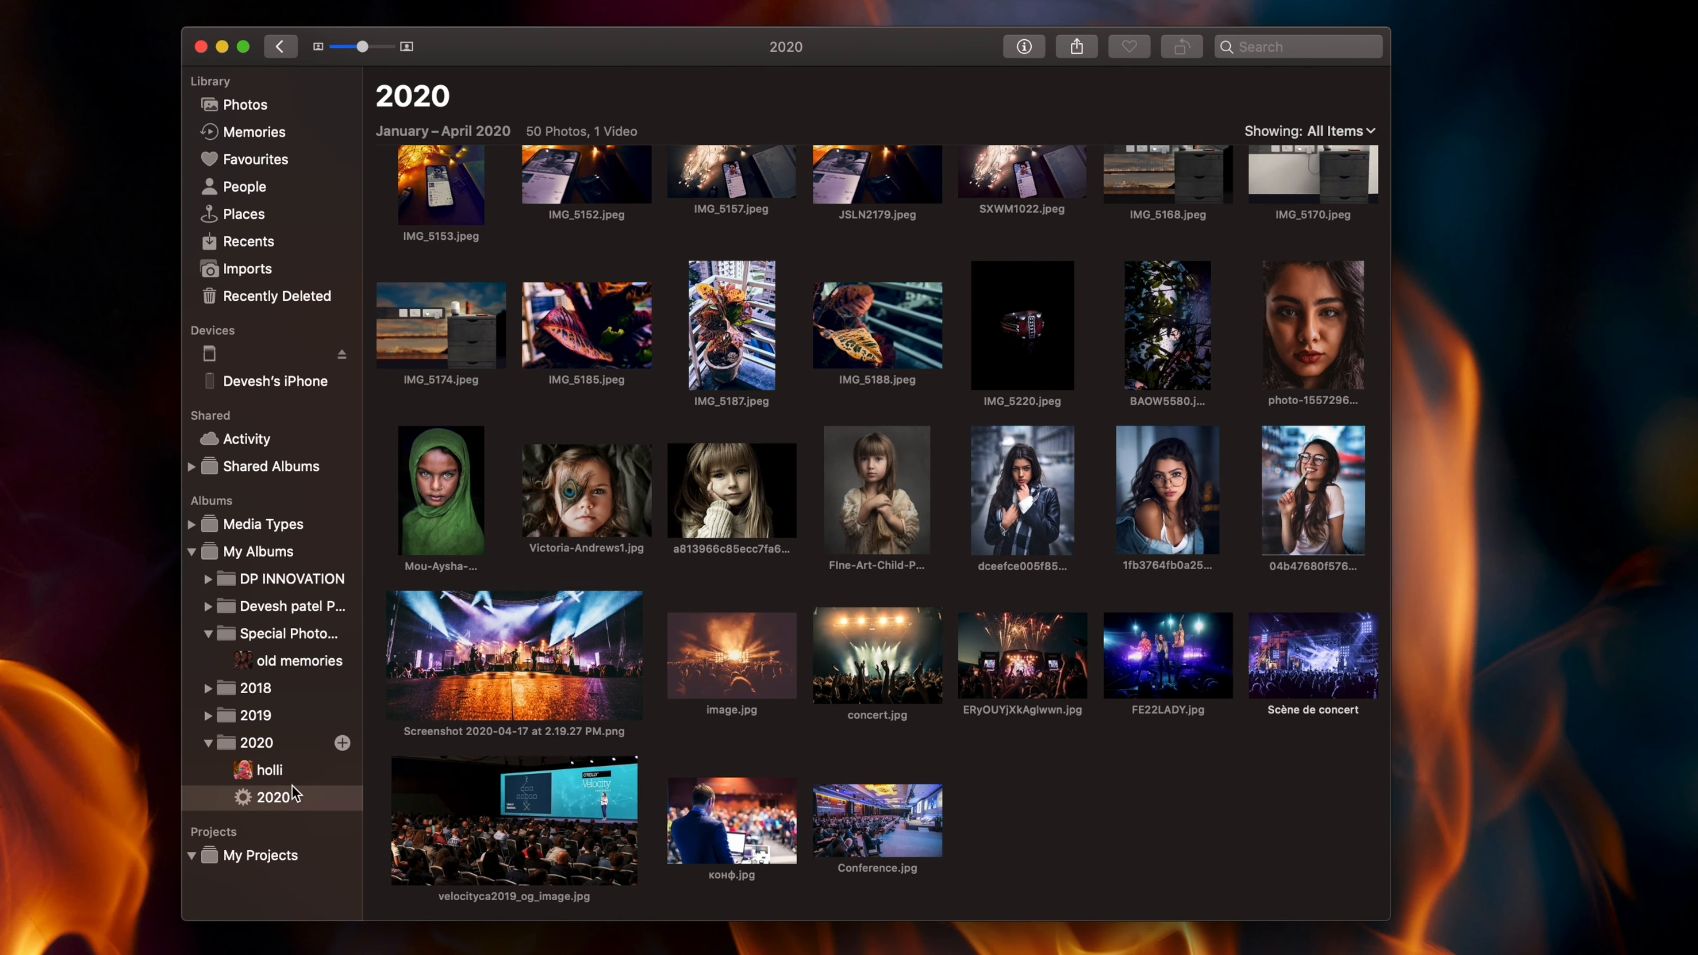
Create a regular album named Portraits inside the 2020 folder
left_click(342, 743)
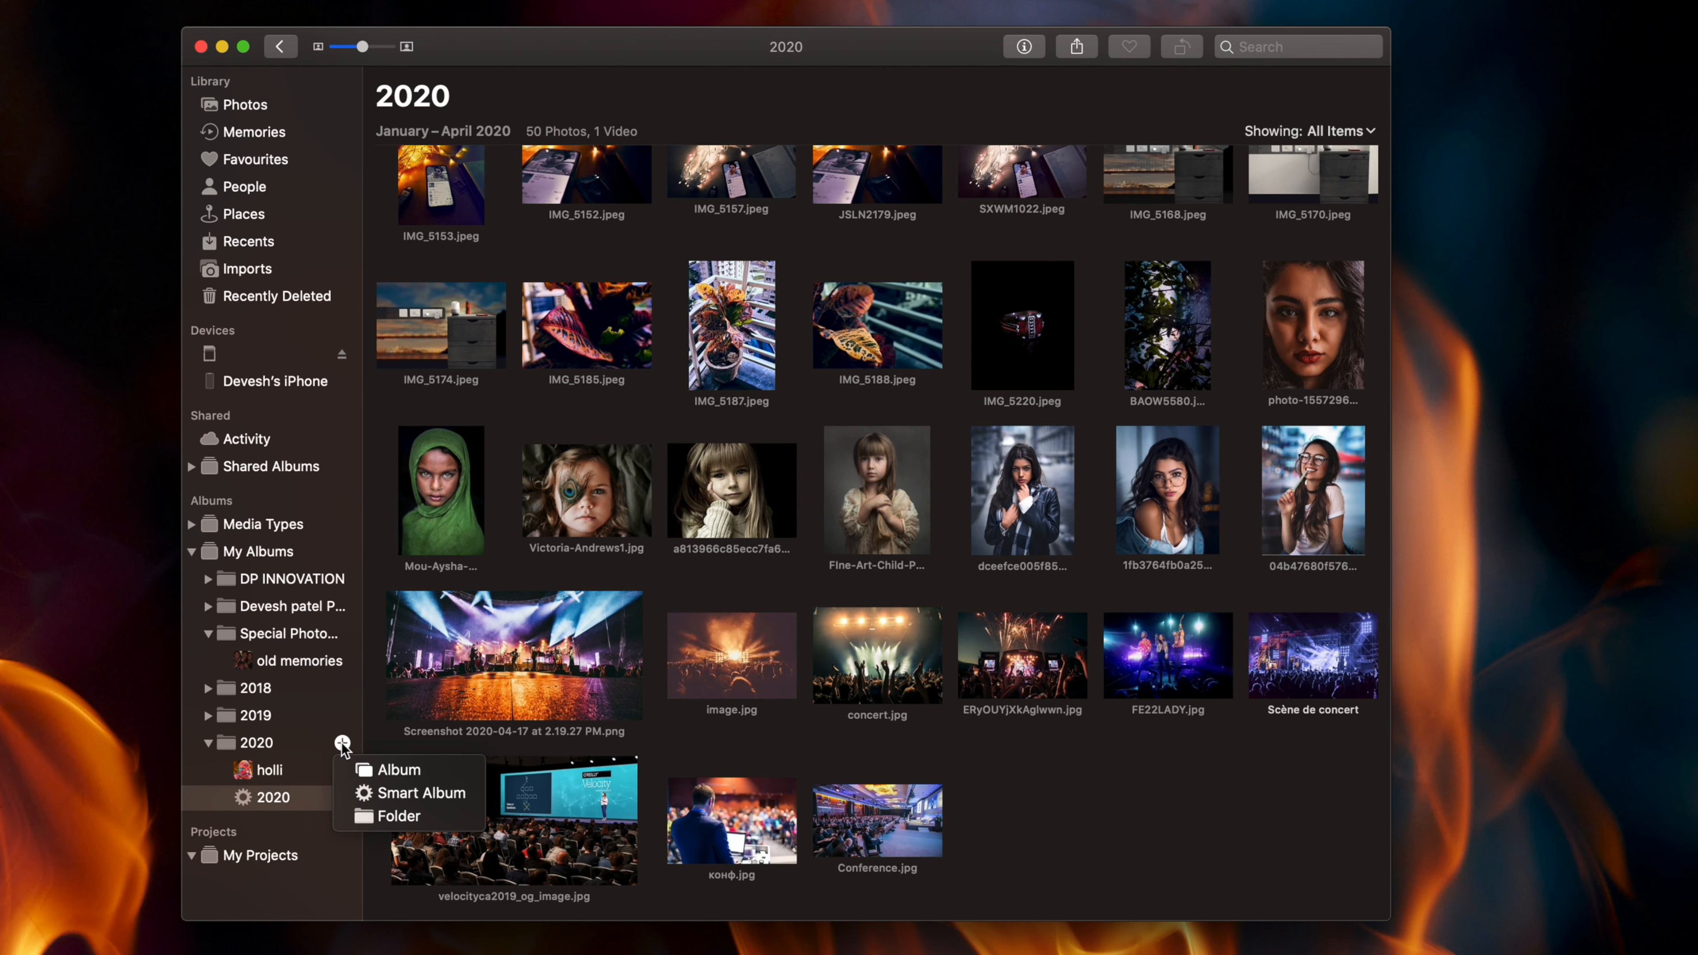
left_click(424, 778)
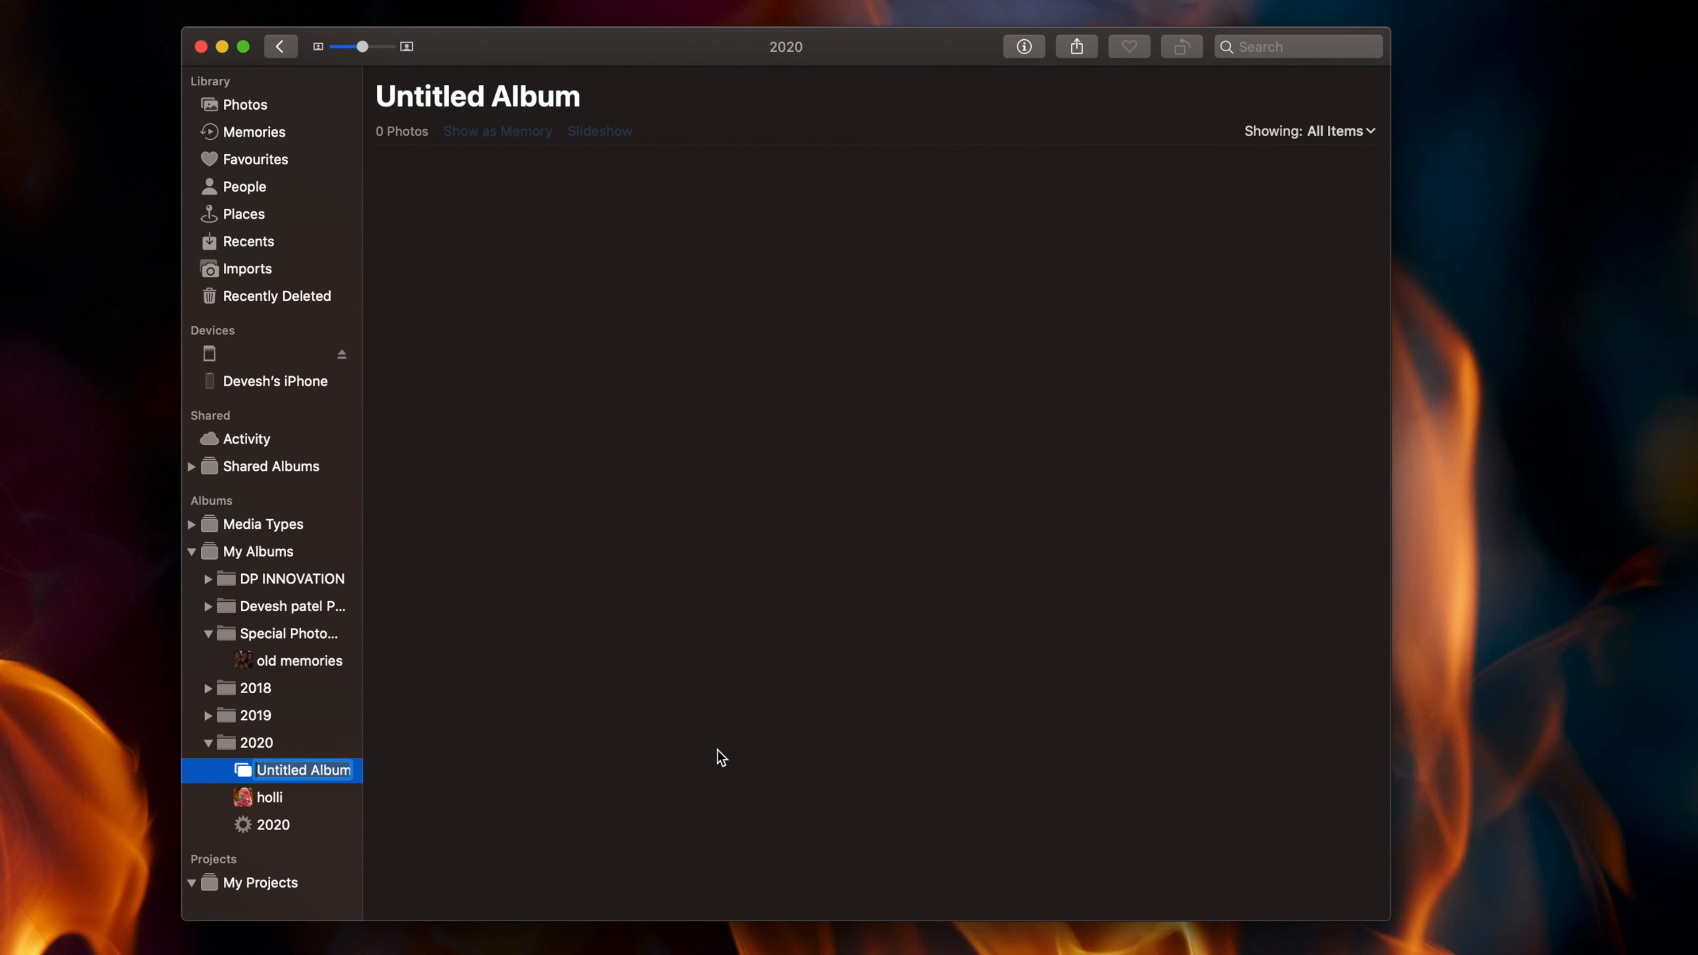
type("portraits")
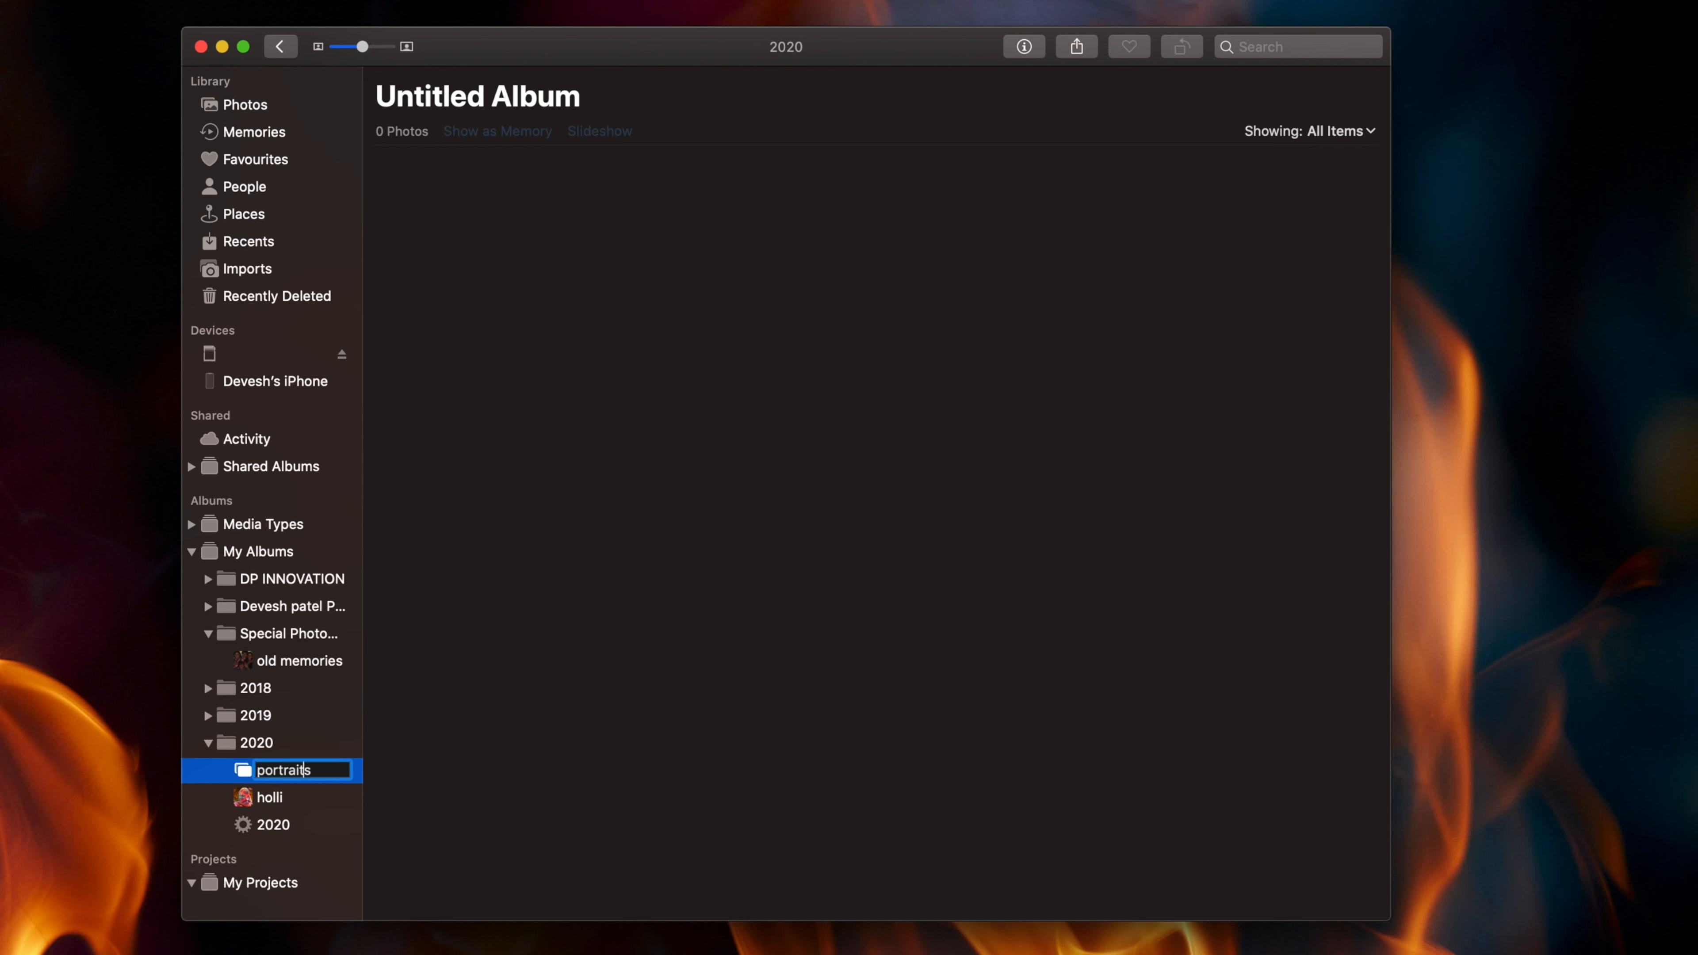
type("P")
key("Return")
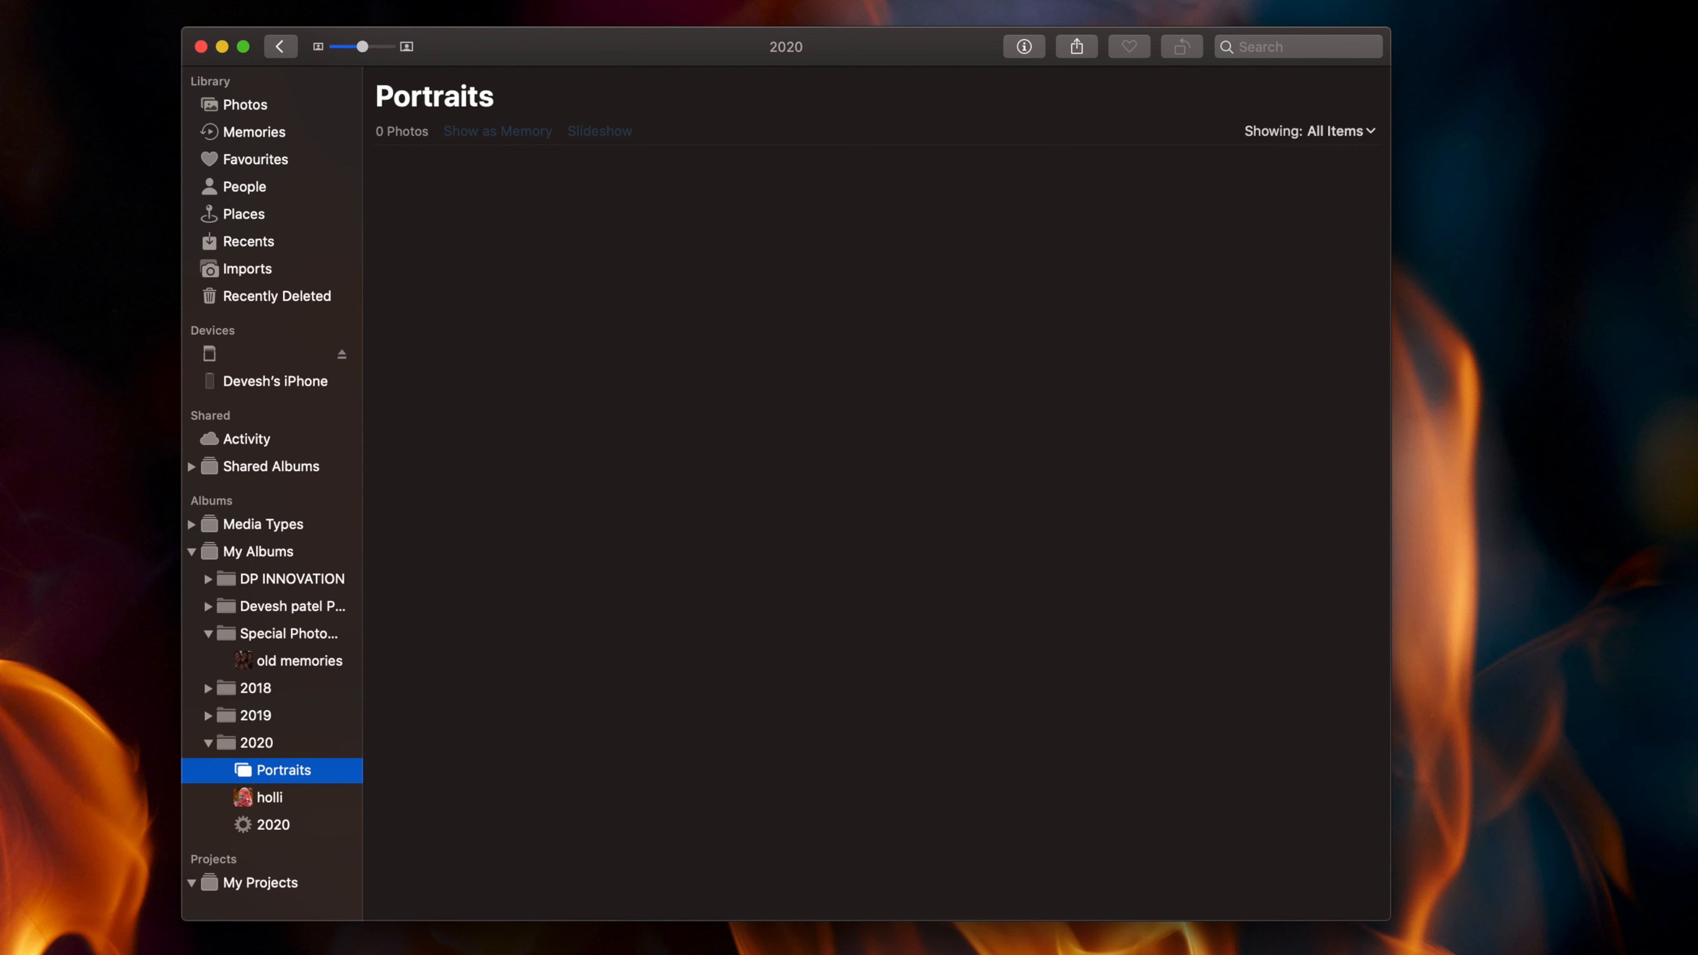
From the 2020 smart album, add the four young women's portraits, dp photography 3.jpeg, IMG_4097 and IMG_4096 to the Portraits album in the 2020 folder
left_click(287, 832)
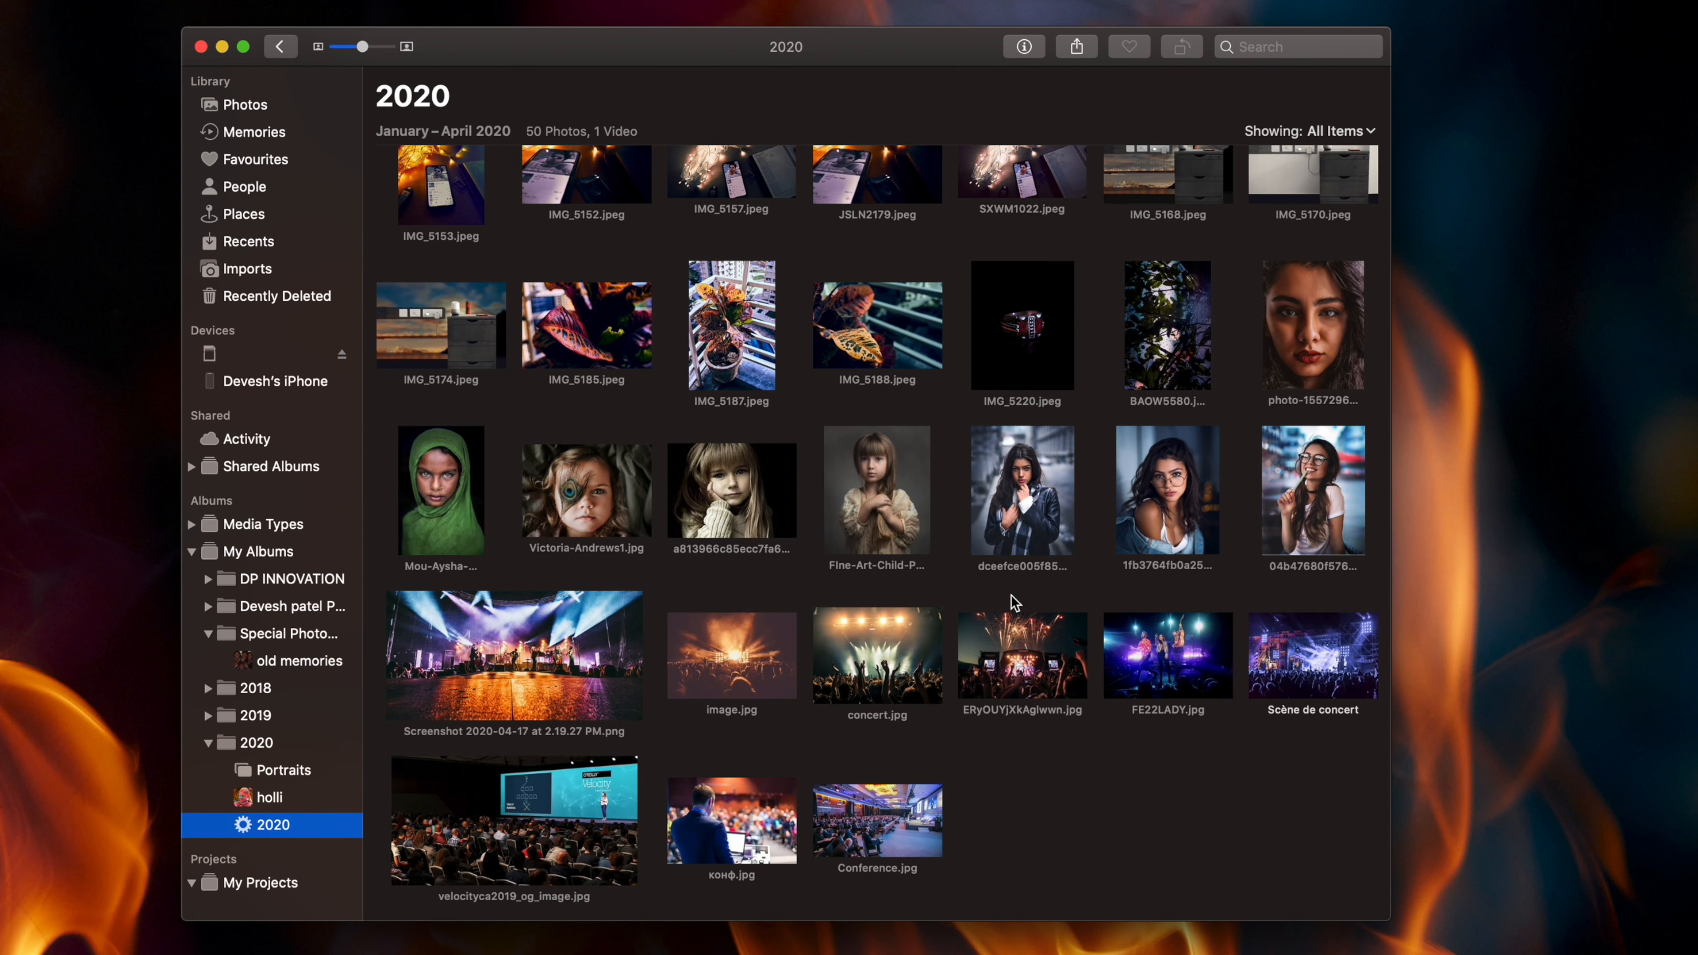
scroll(1015, 602, "up", 1)
left_click(1028, 533)
left_click(1300, 523, "shift")
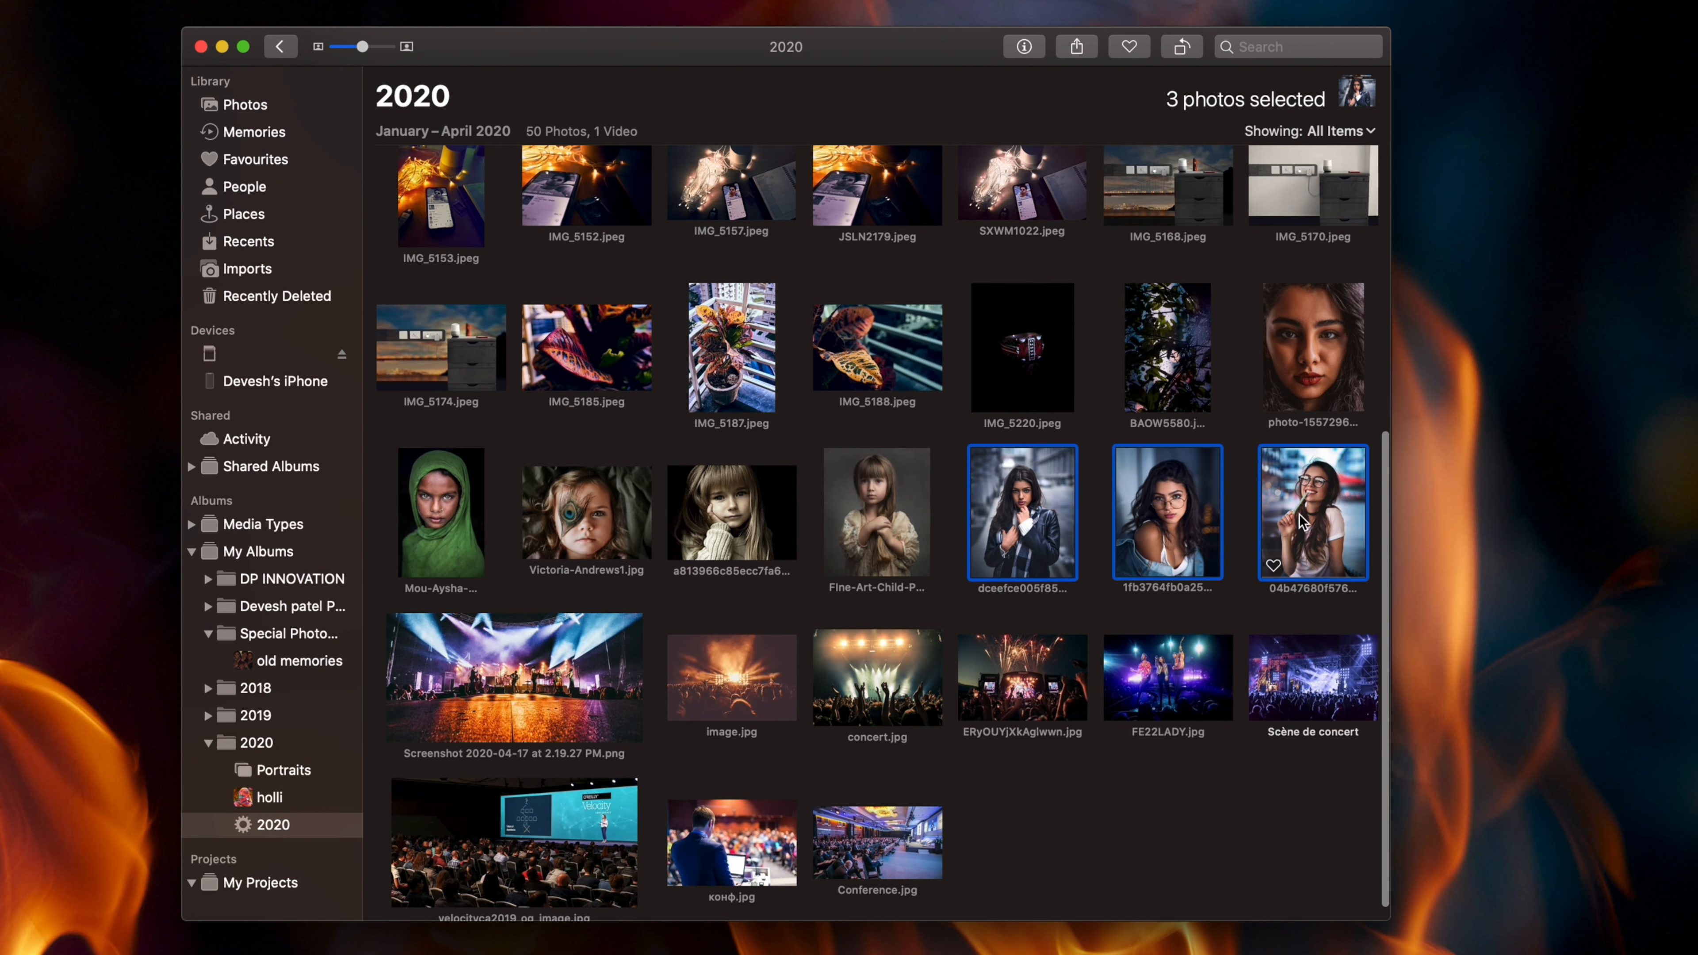
left_click(1311, 313, "super")
scroll(778, 445, "up", 10)
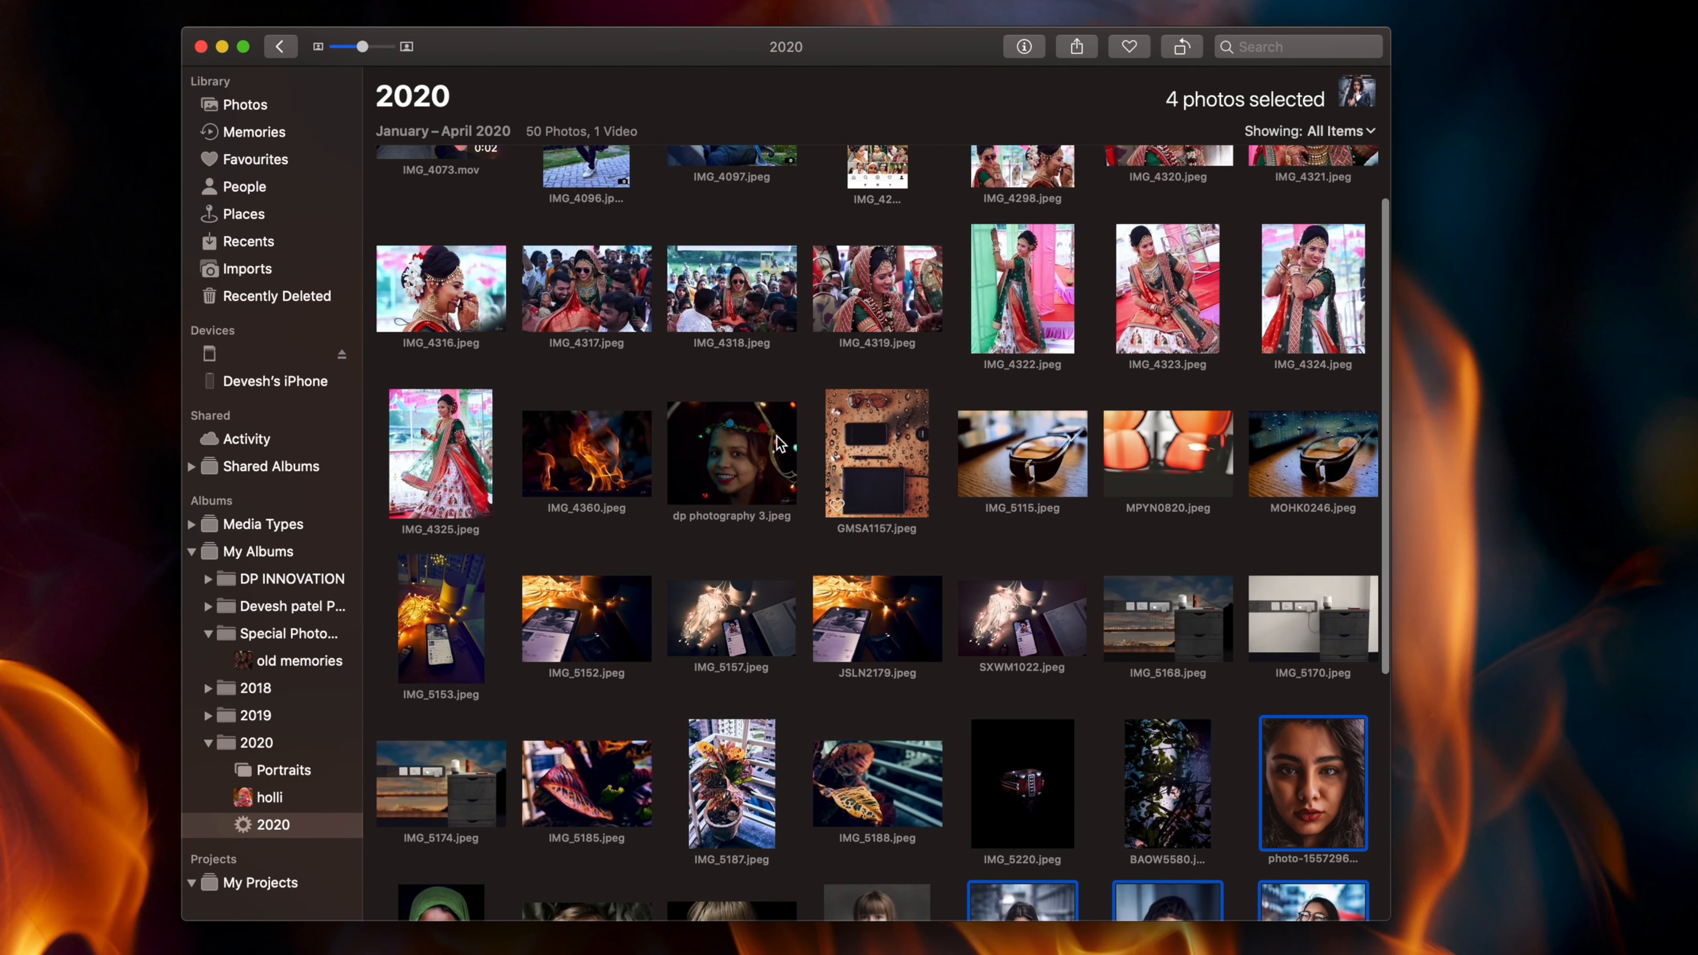
left_click(746, 447, "super")
scroll(670, 545, "up", 3)
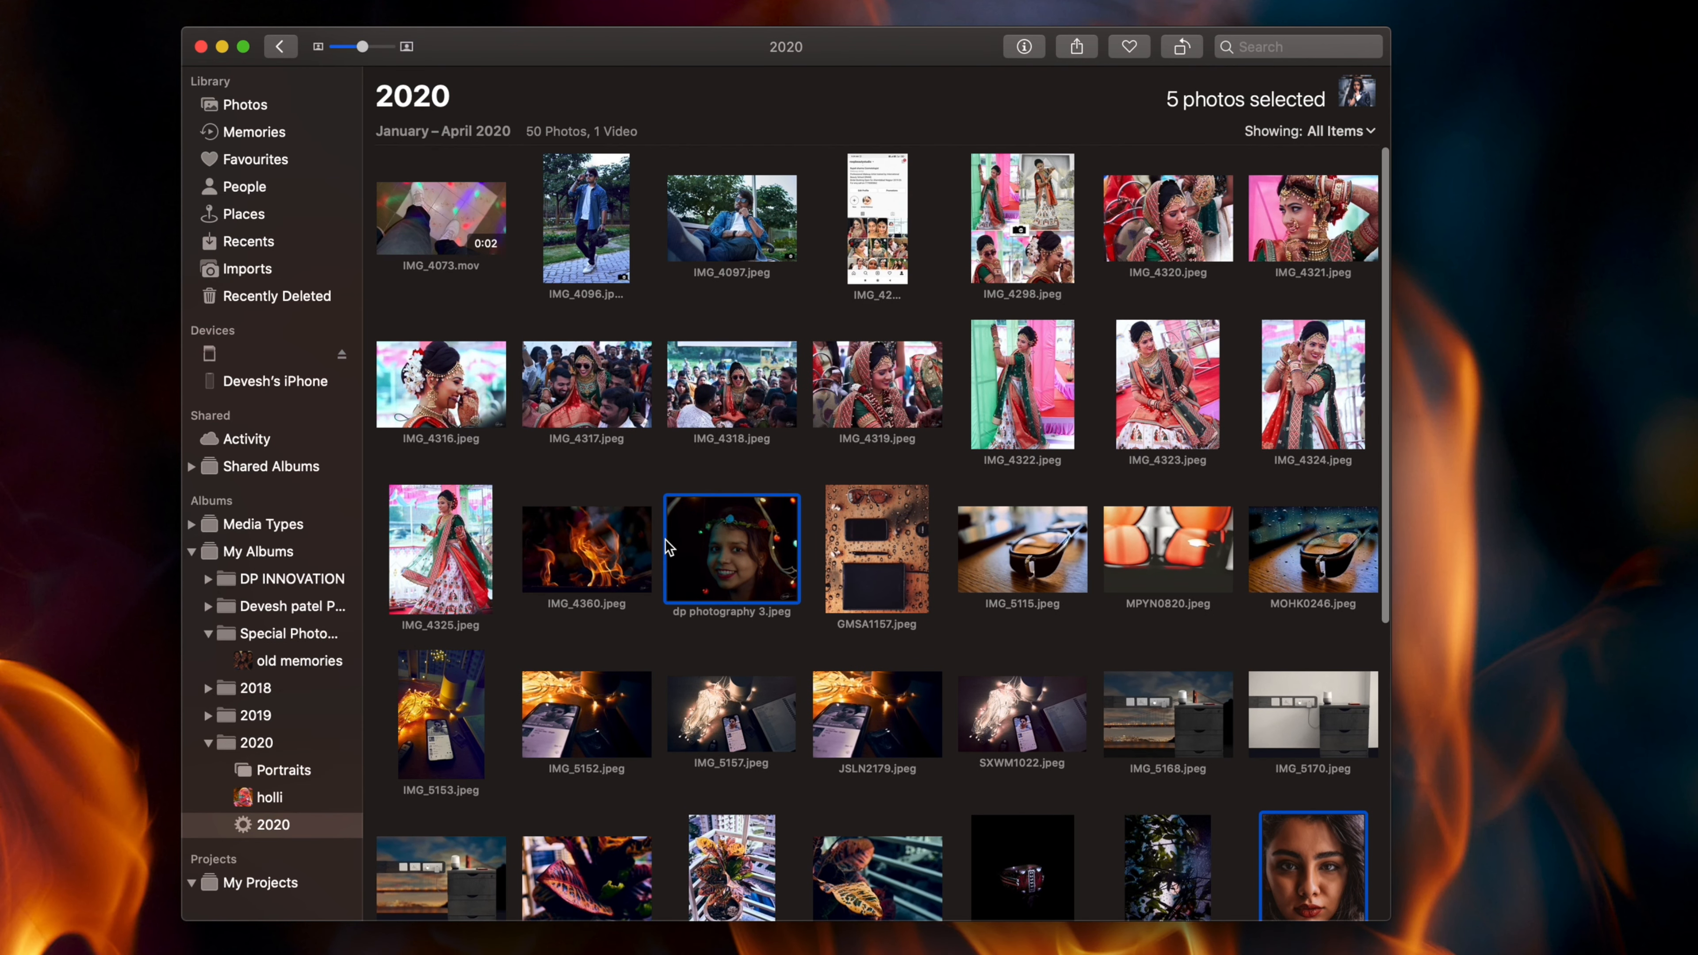
left_click(686, 261, "super")
left_click(618, 247, "super")
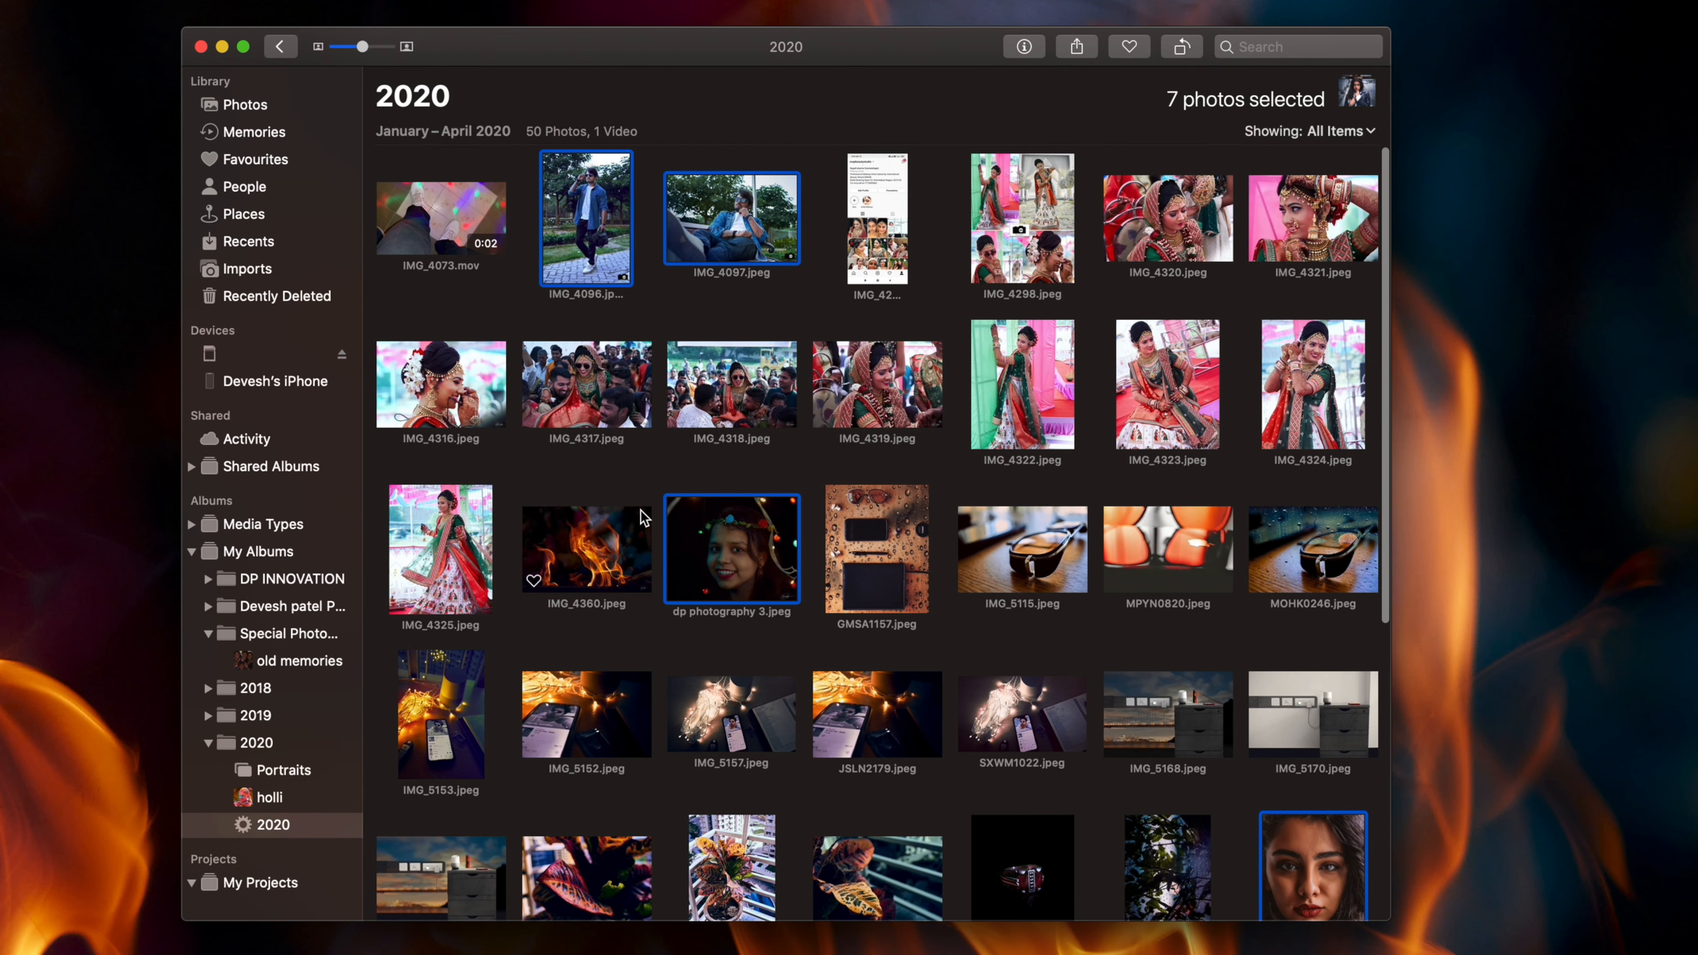
scroll(643, 525, "down", 5)
scroll(643, 524, "down", 7)
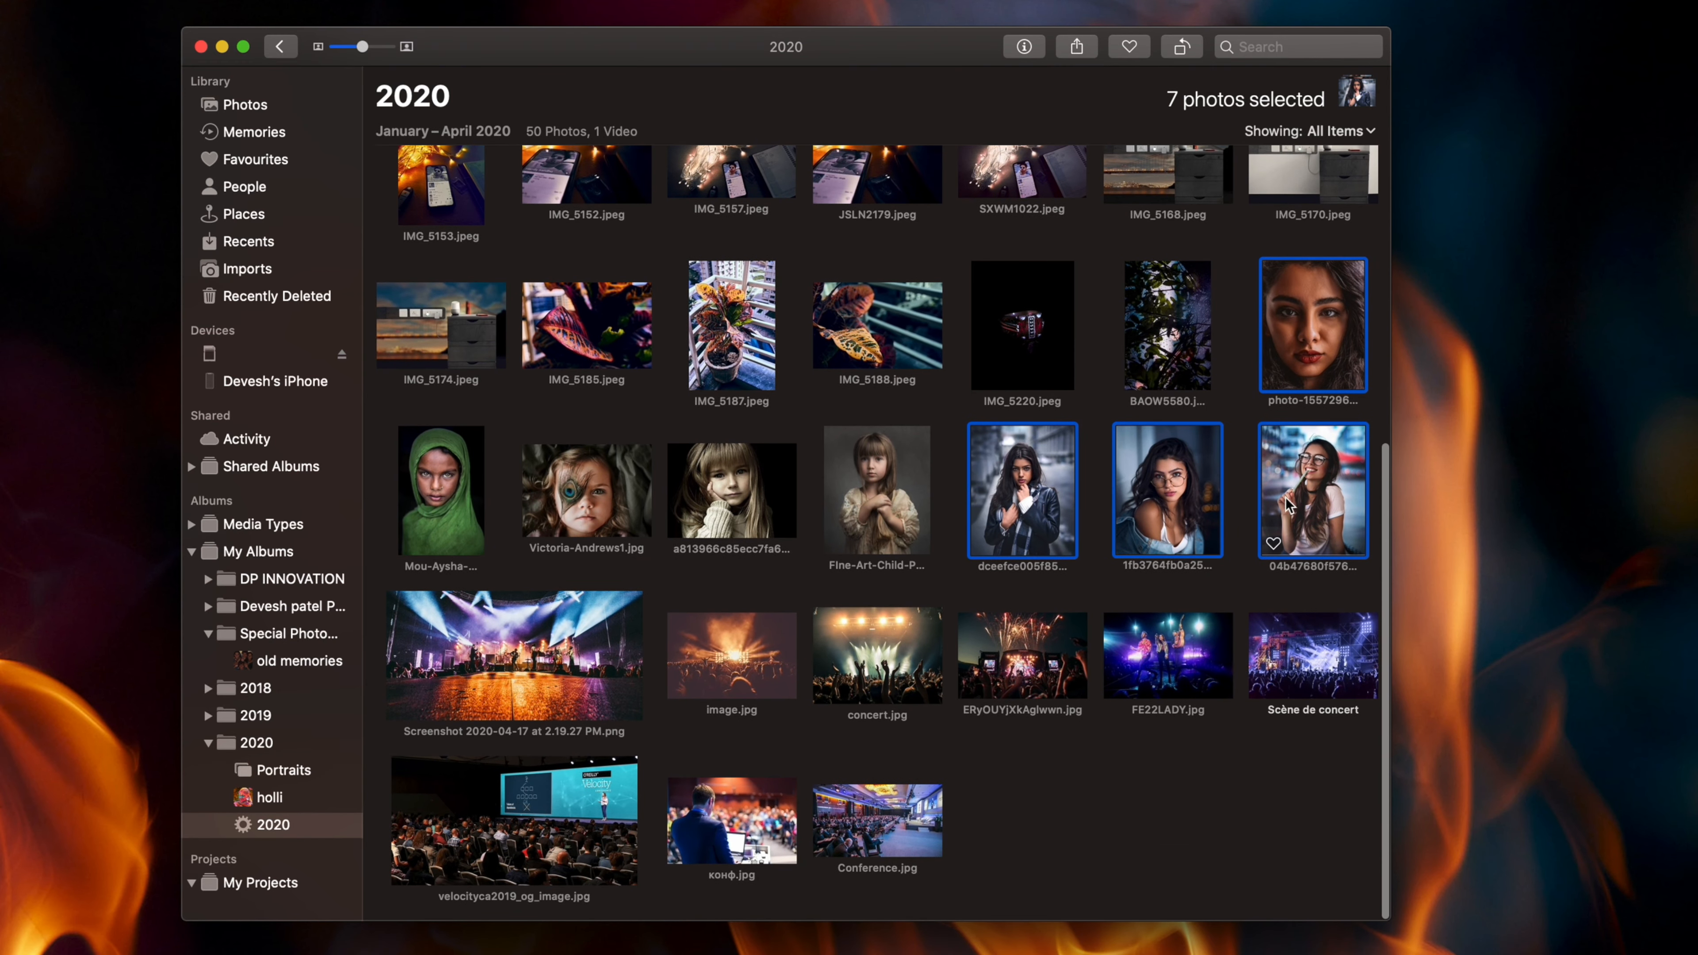
right_click(1156, 475)
mouse_move(1331, 726)
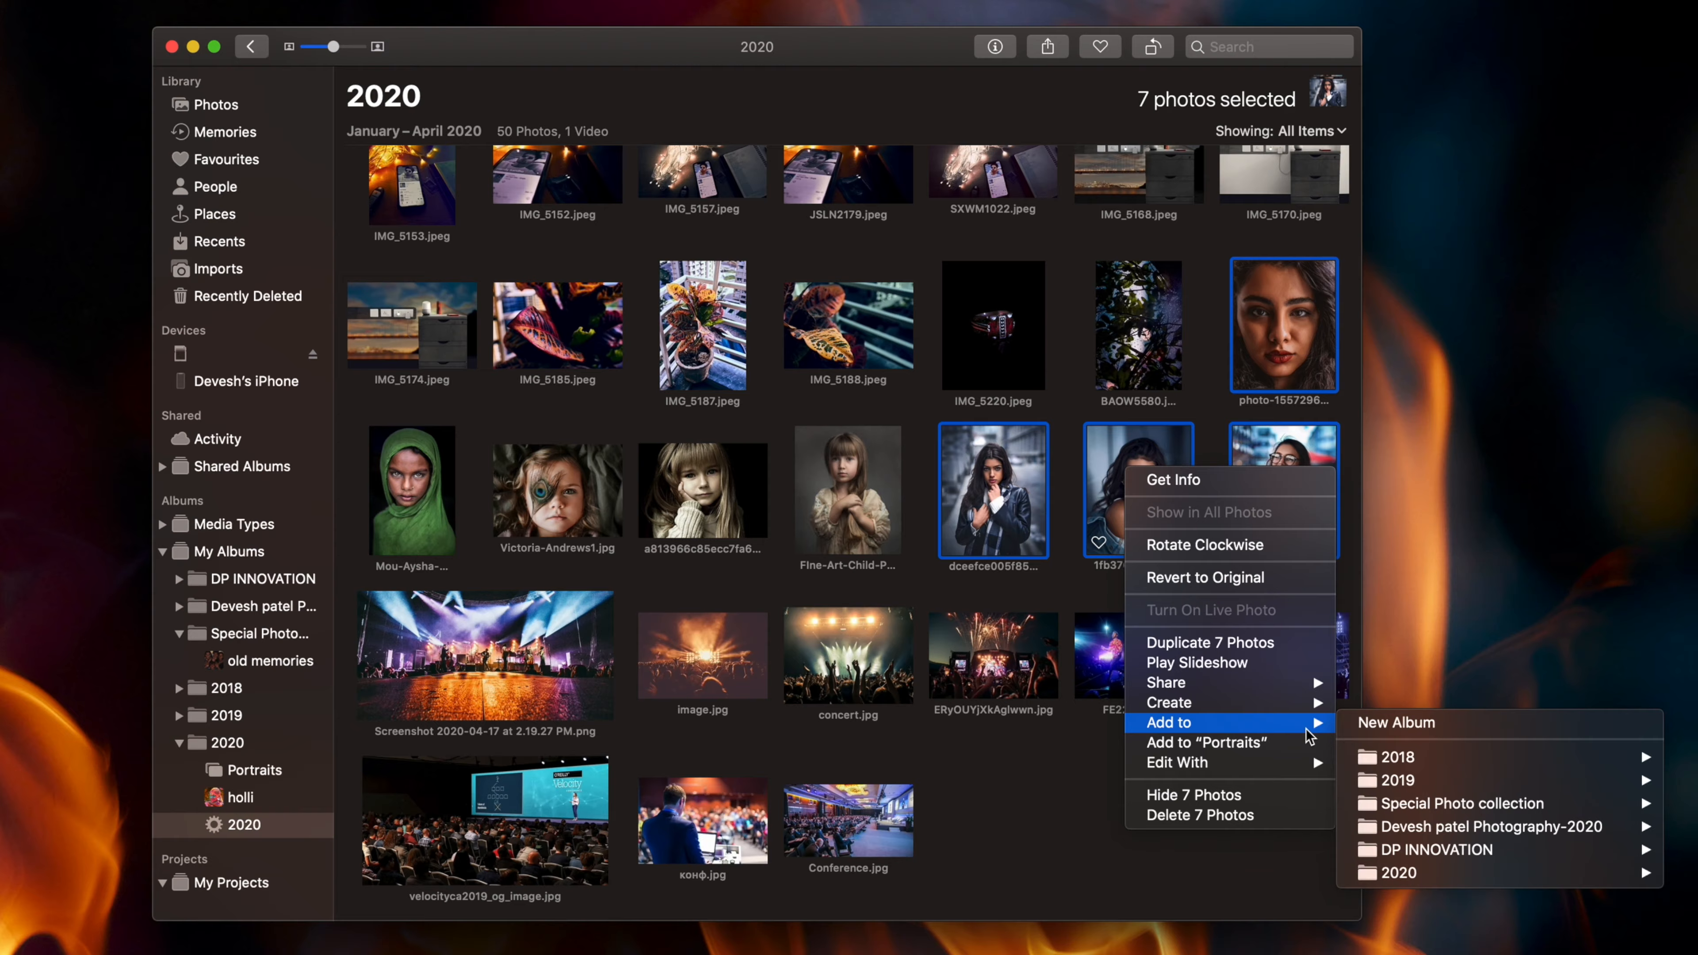
mouse_move(1287, 873)
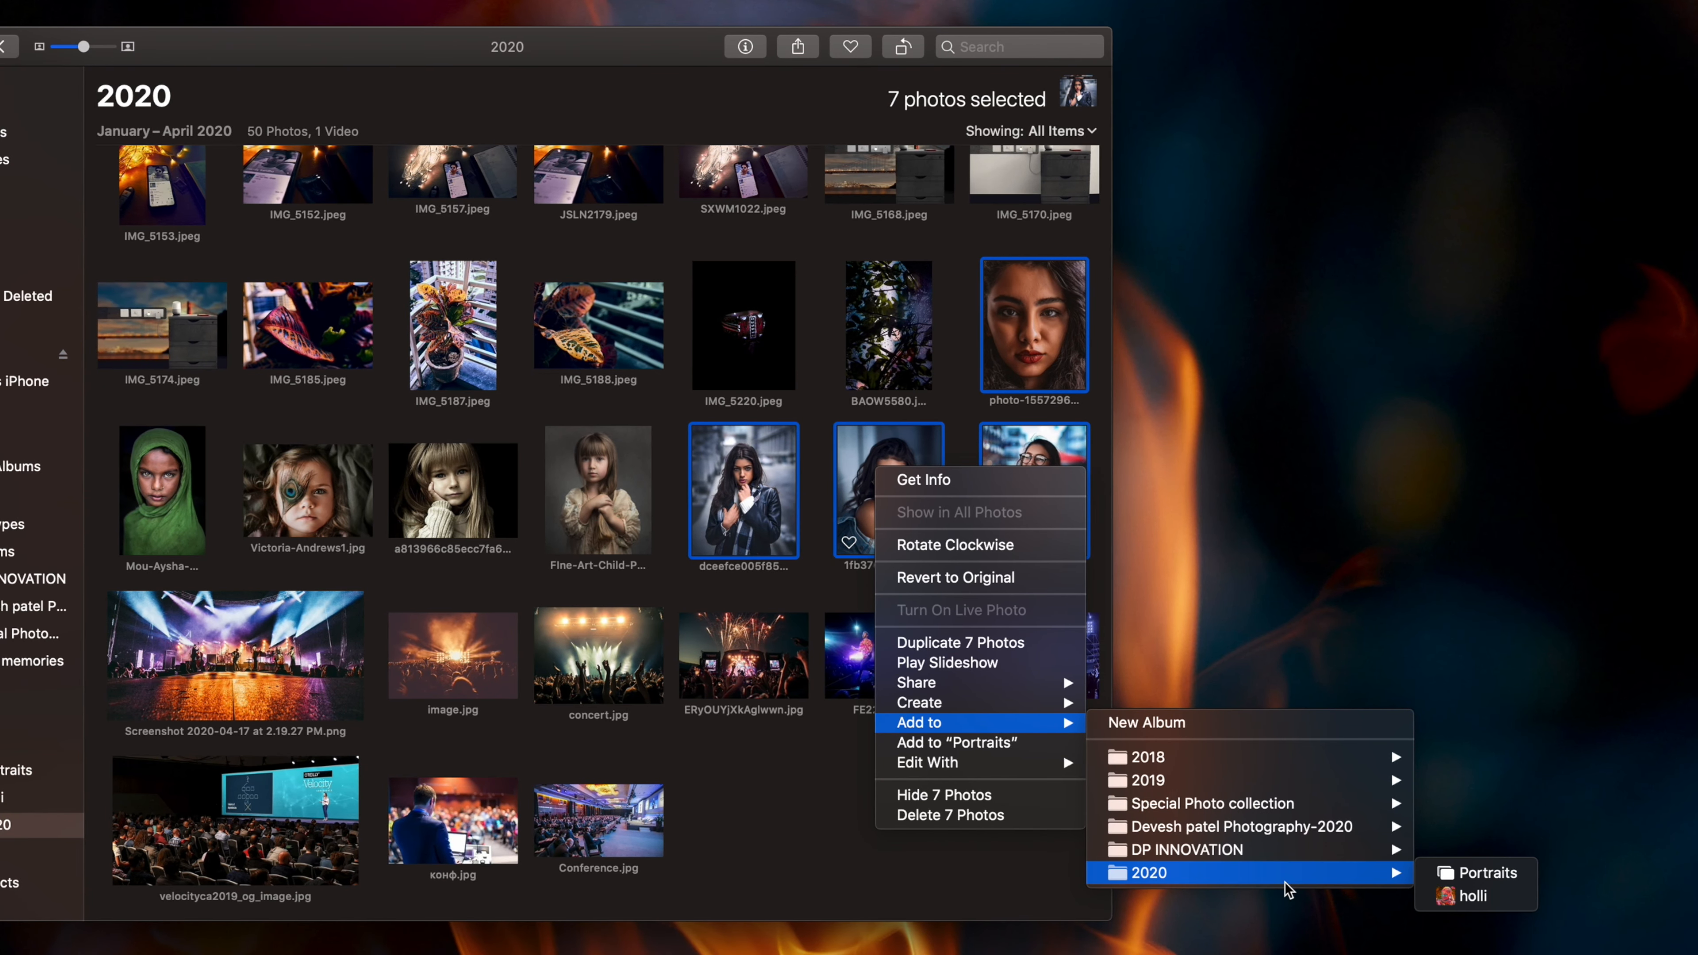
left_click(1465, 897)
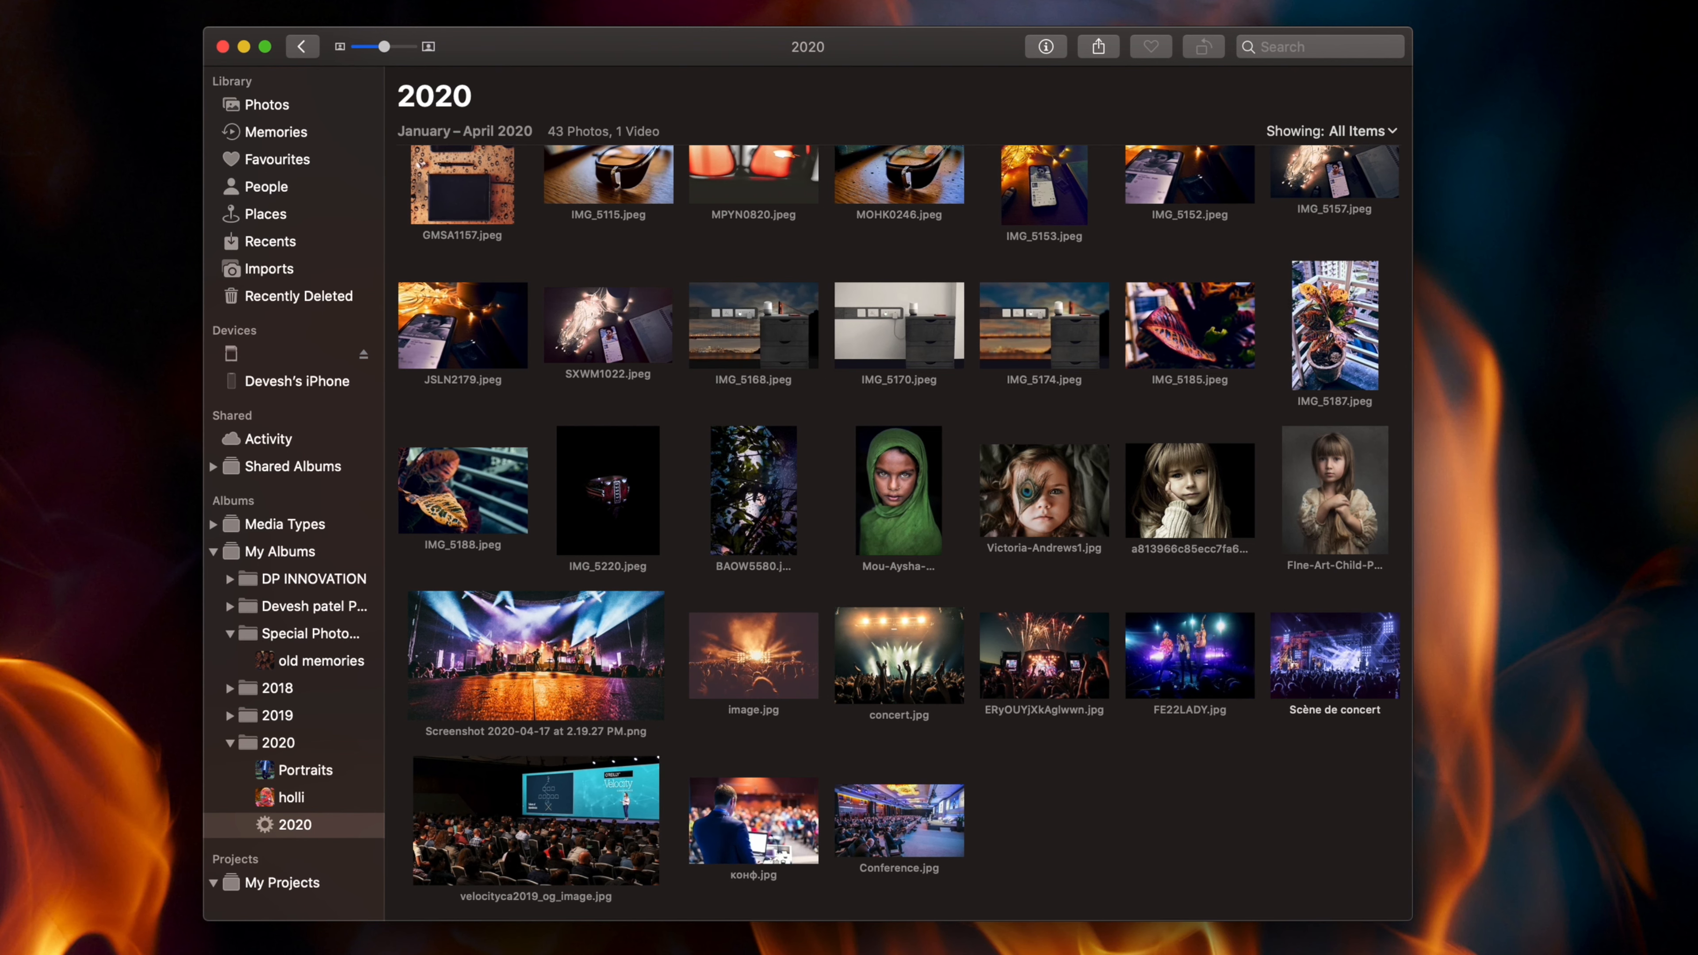
Create another regular album inside the 2020 folder and name it Baby Portraits
mouse_move(308, 744)
left_click(364, 742)
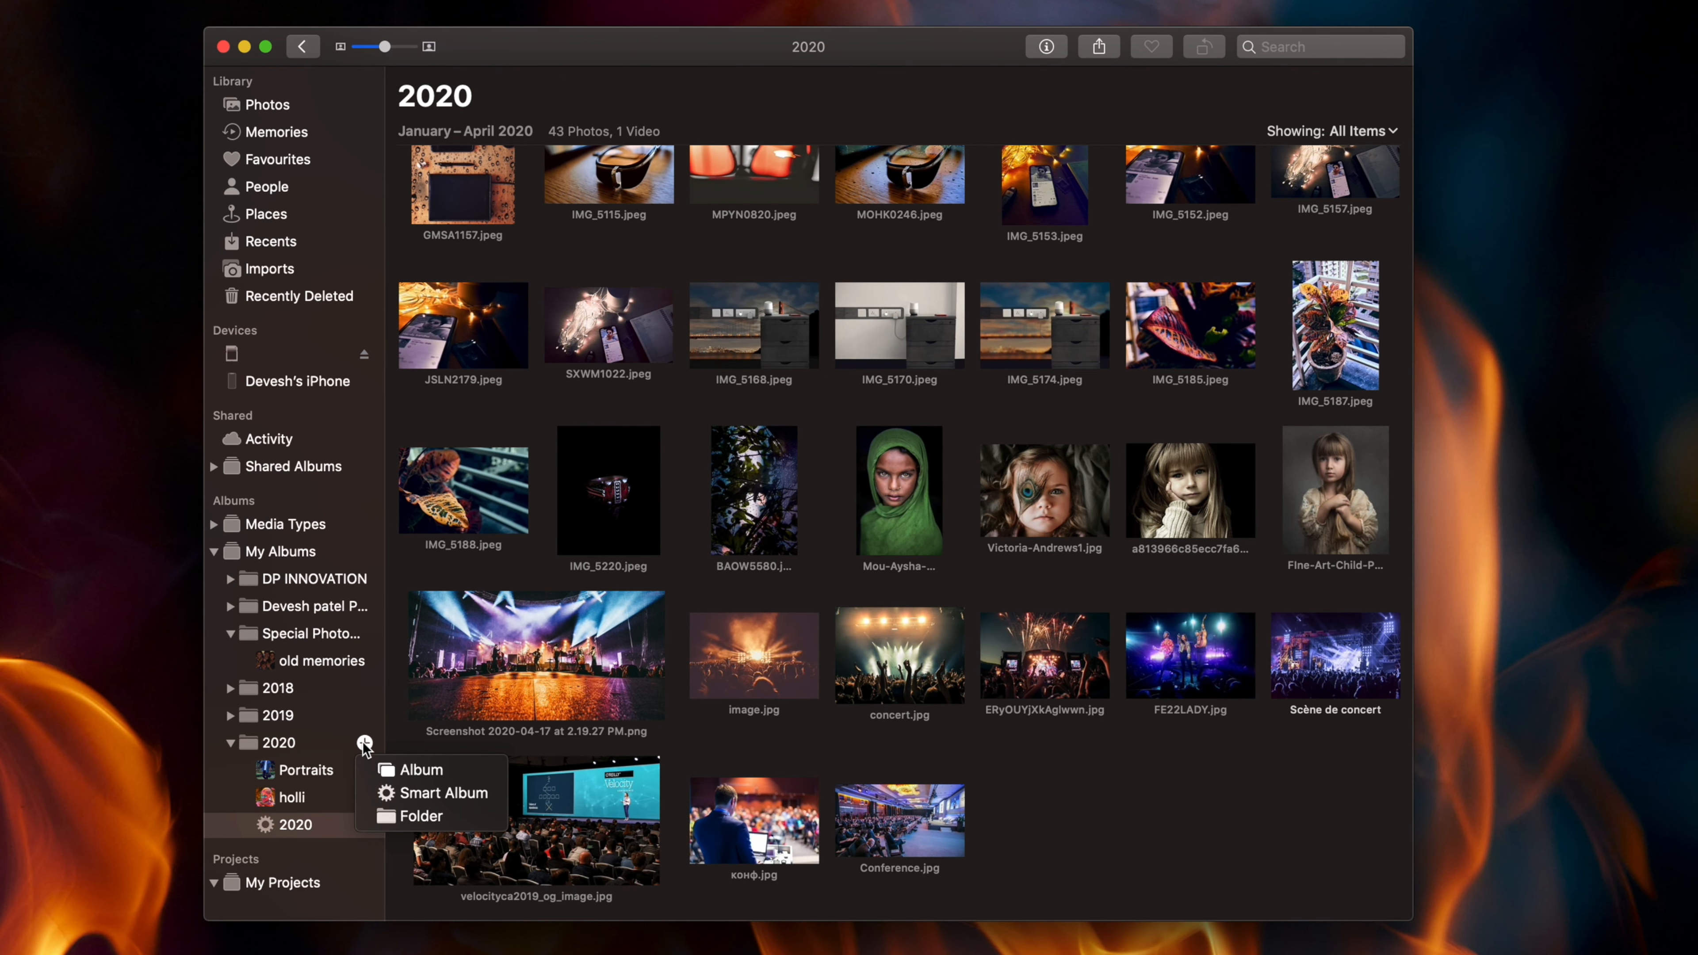
left_click(436, 770)
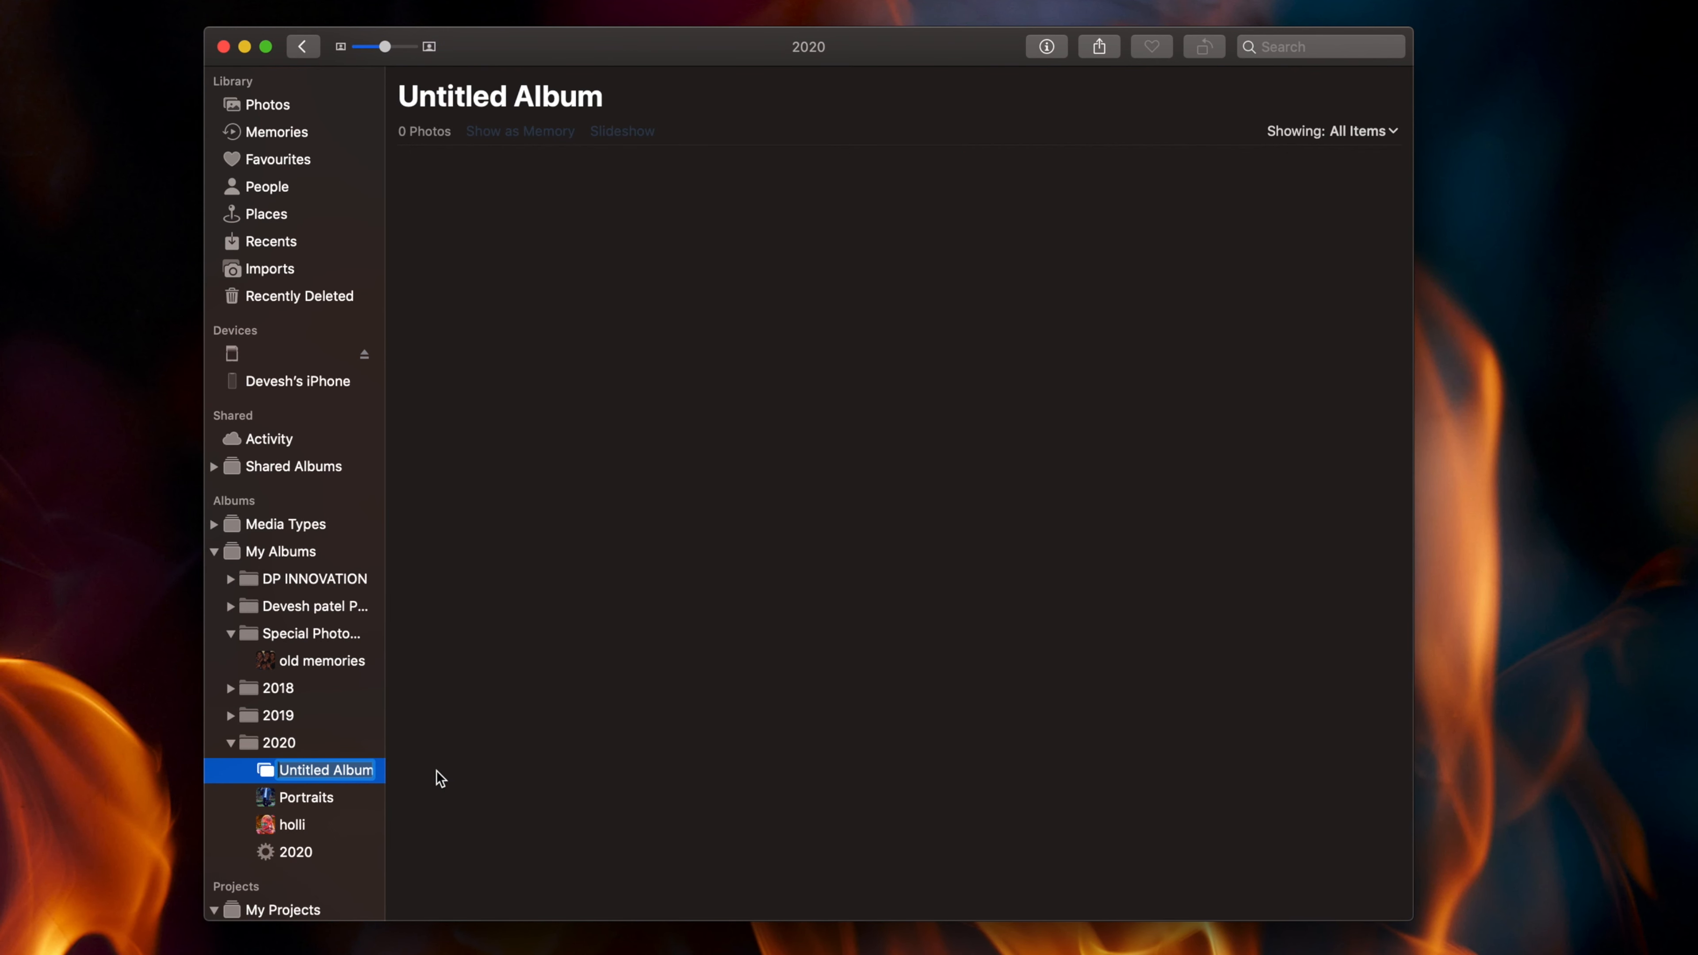
key("BackSpace")
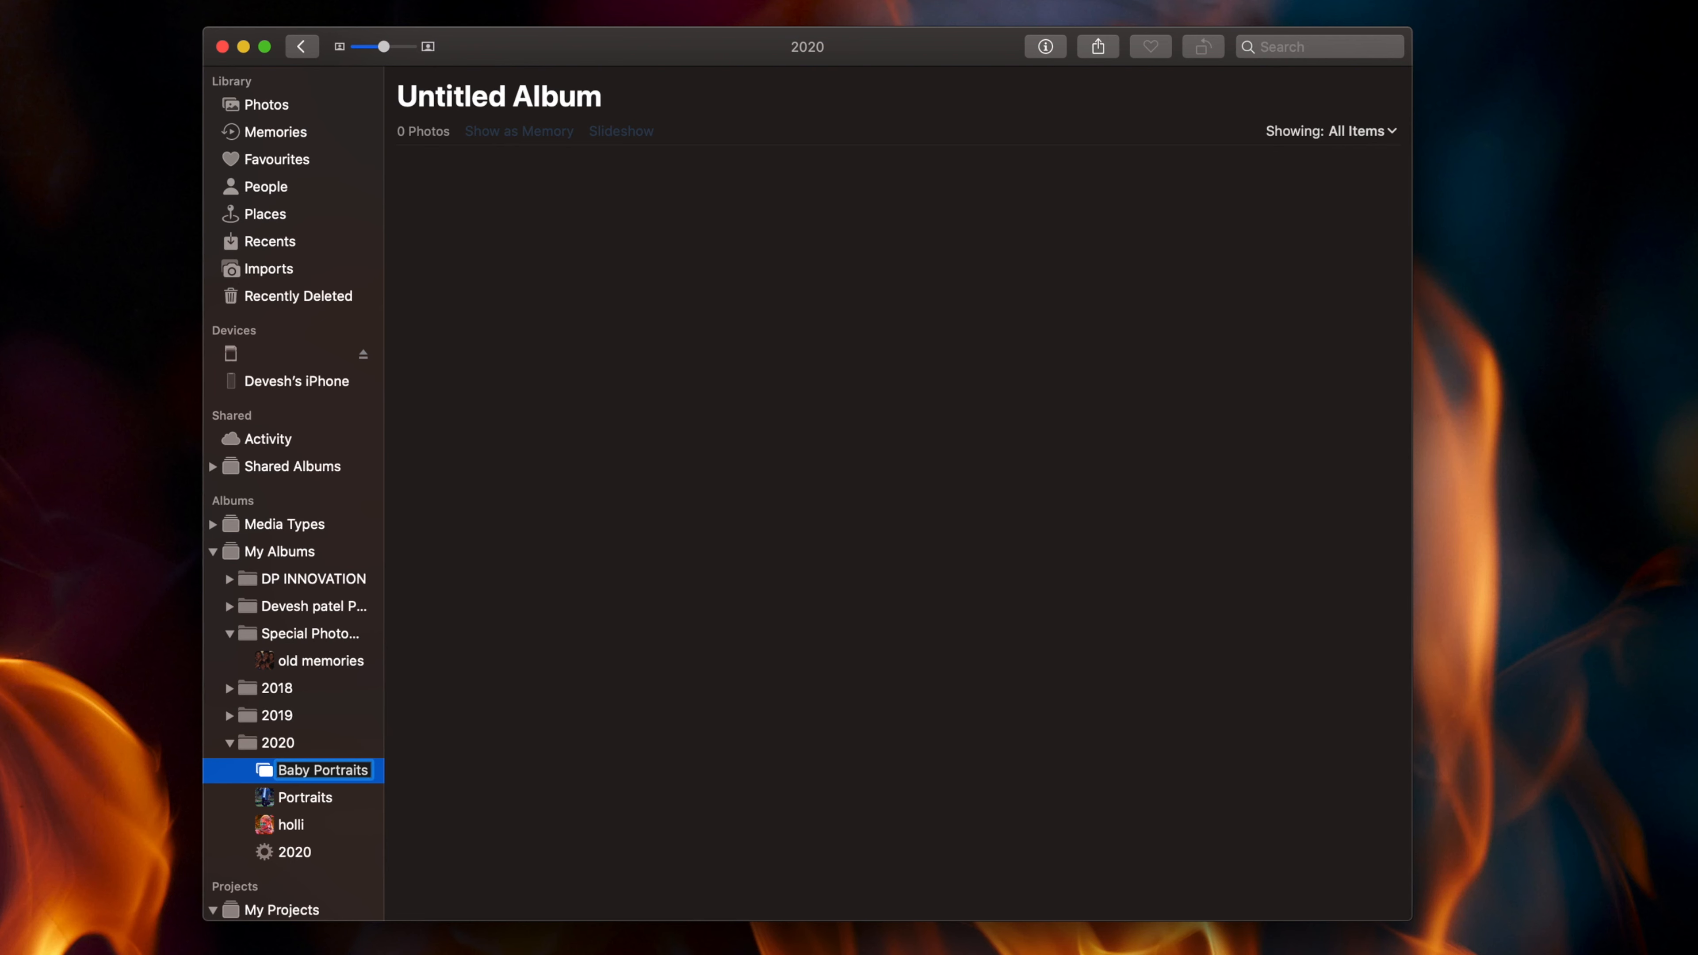
type("Baby Portraits")
key("Return")
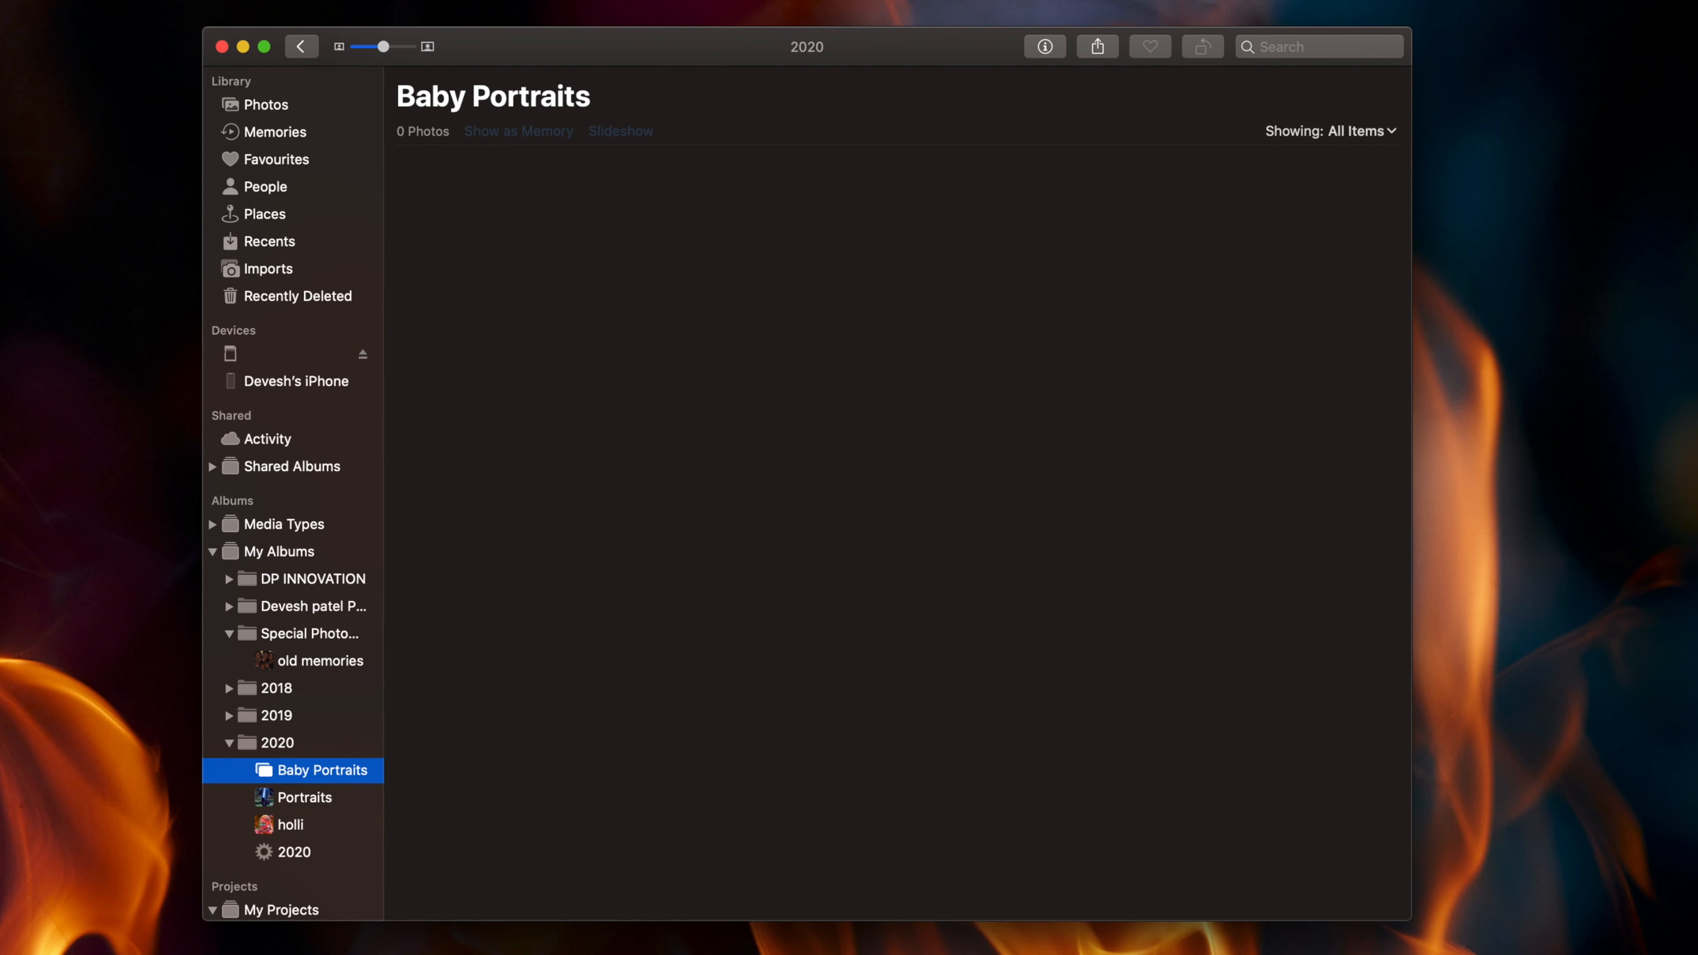
Add the four adjacent child portraits, starting with the green-hooded one, from the 2020 smart album to the Baby Portraits album
left_click(297, 855)
left_click(889, 479)
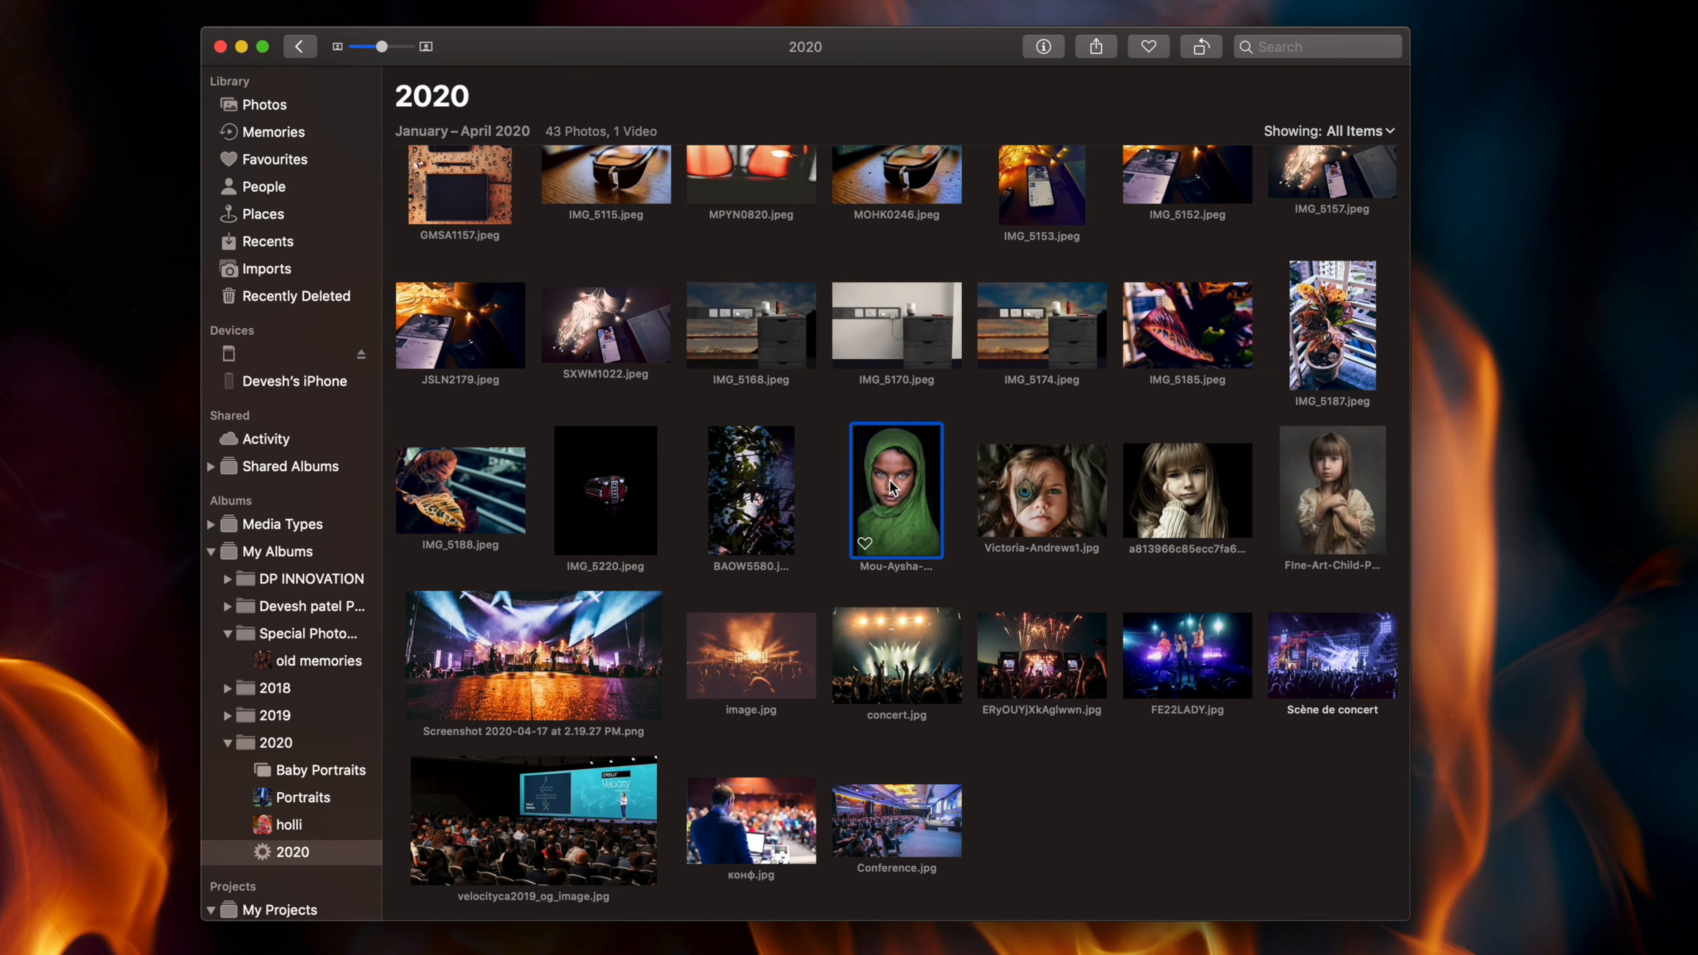
left_click(1364, 487, "shift")
scroll(1363, 487, "up", 10)
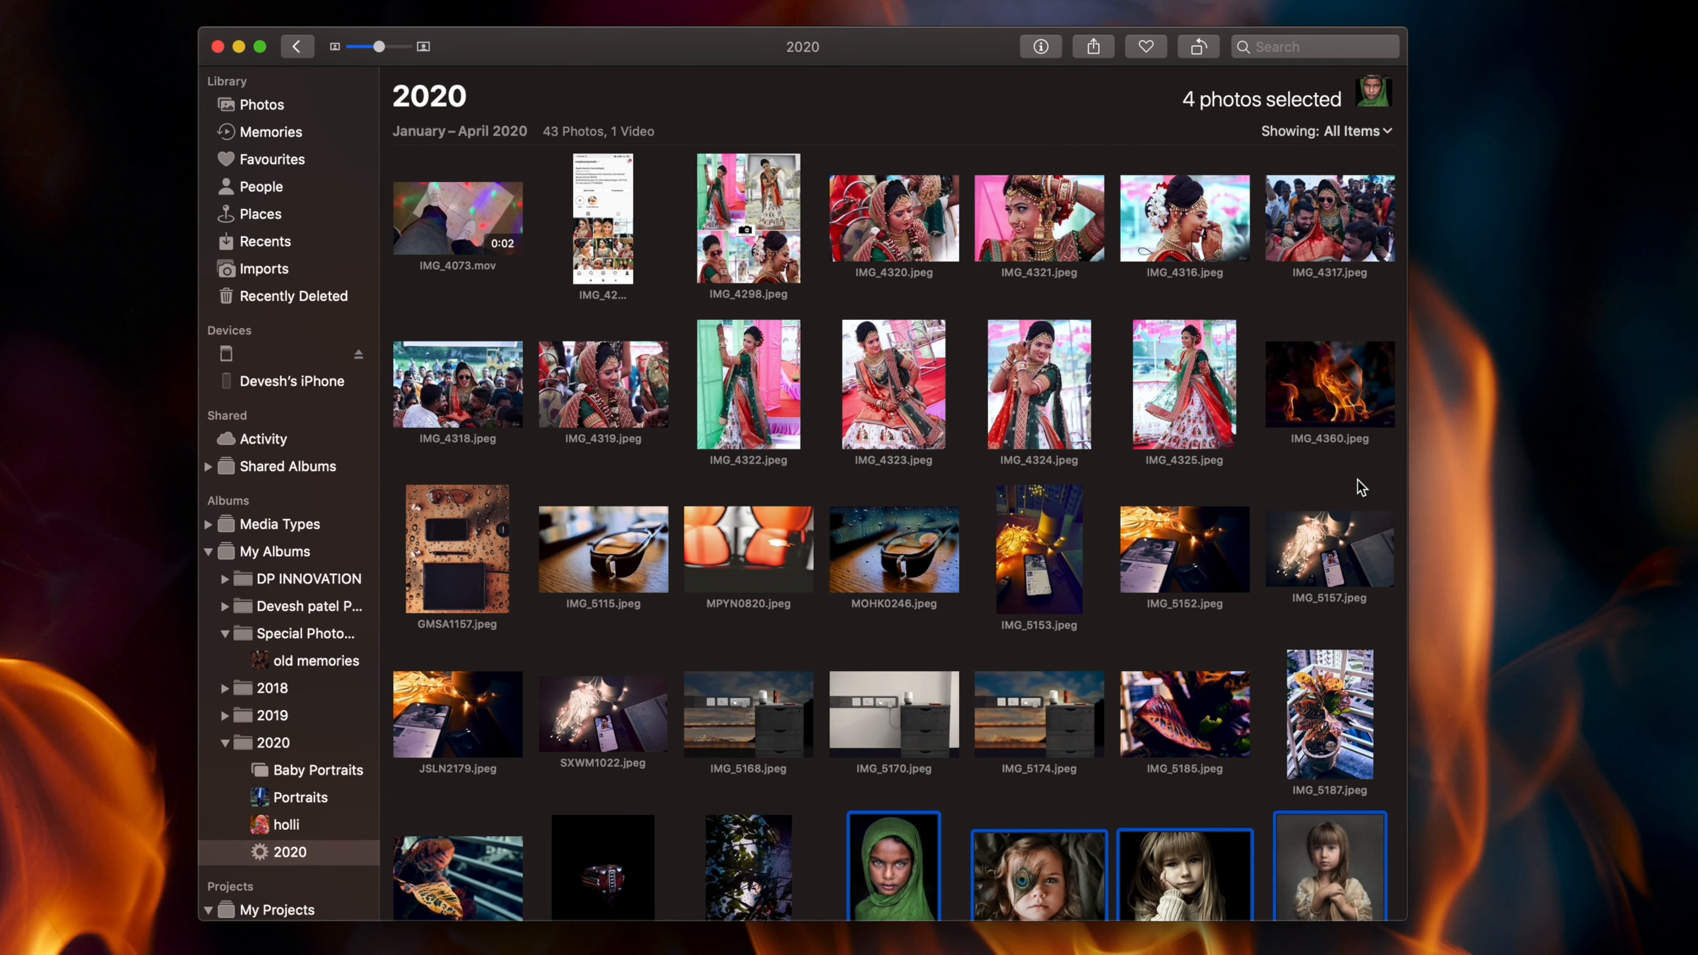
scroll(1361, 486, "down", 10)
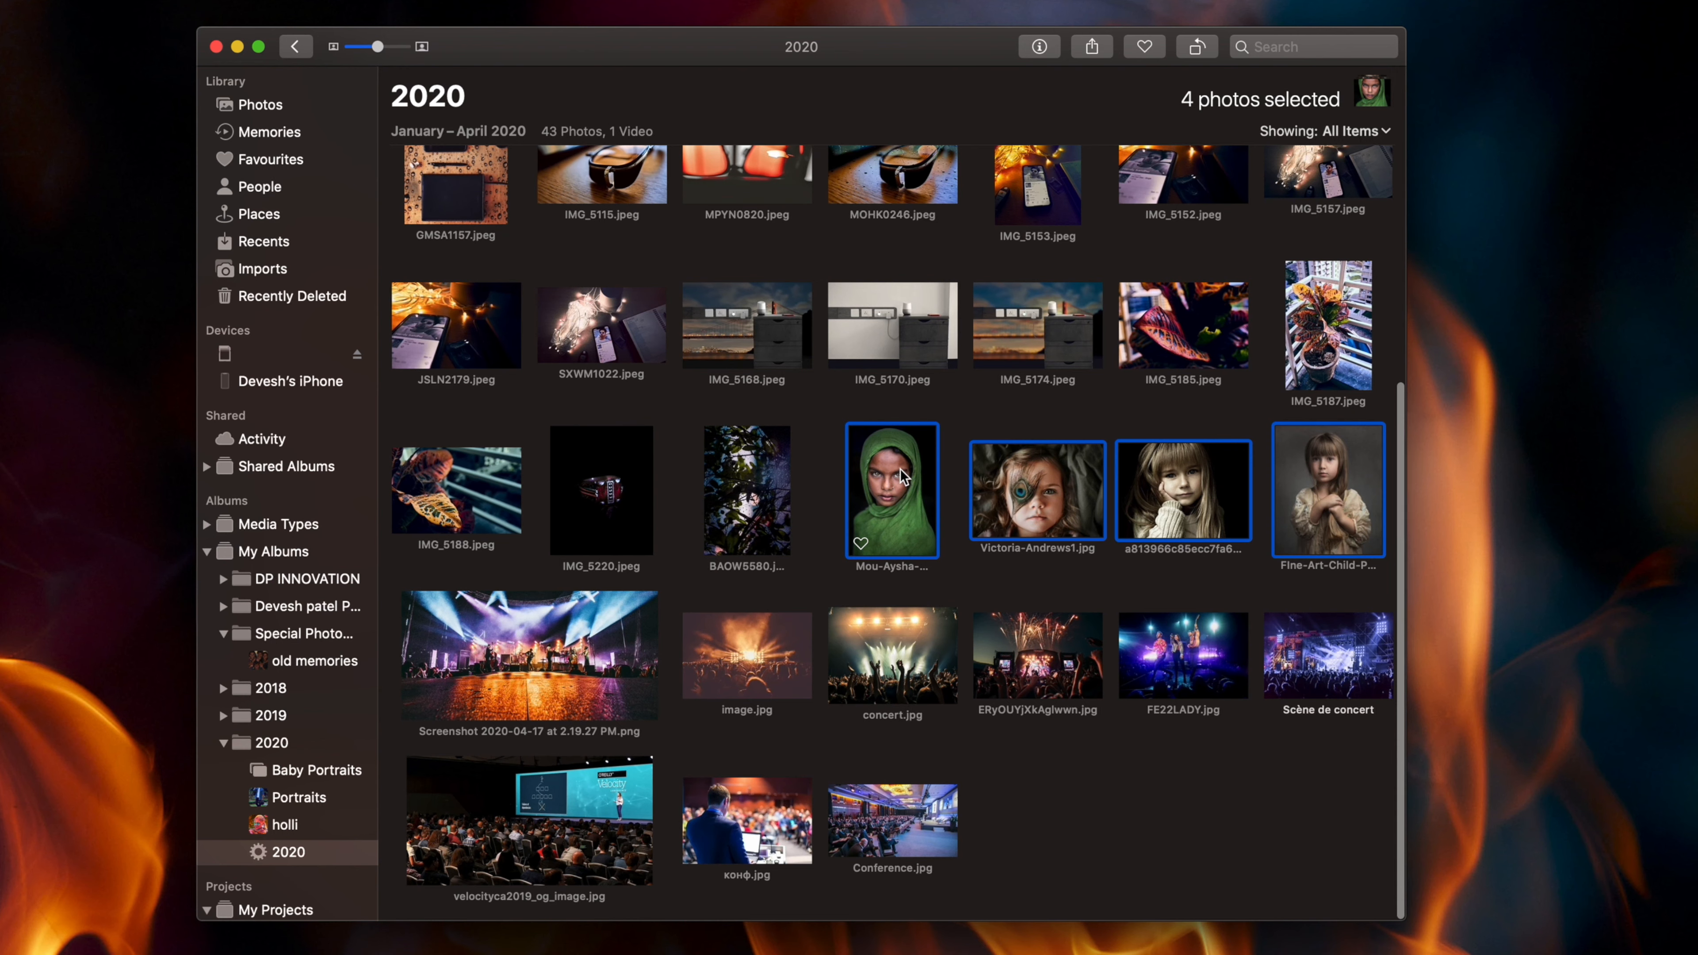
left_click(428, 734)
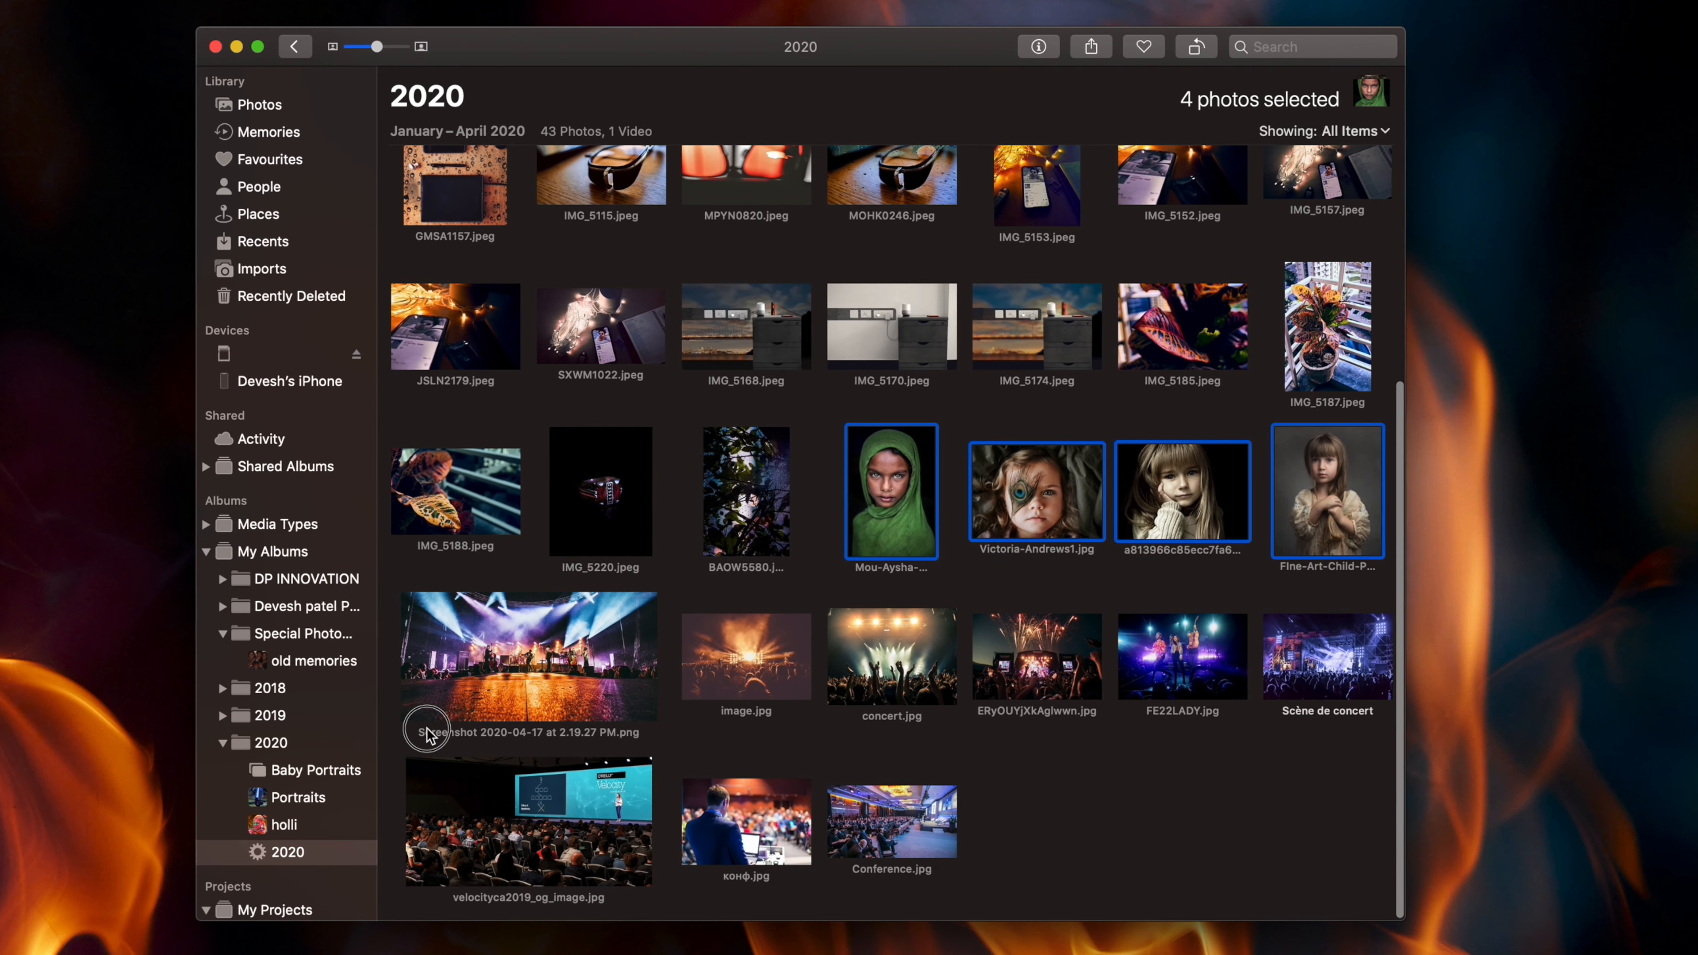
right_click(893, 482)
mouse_move(1030, 735)
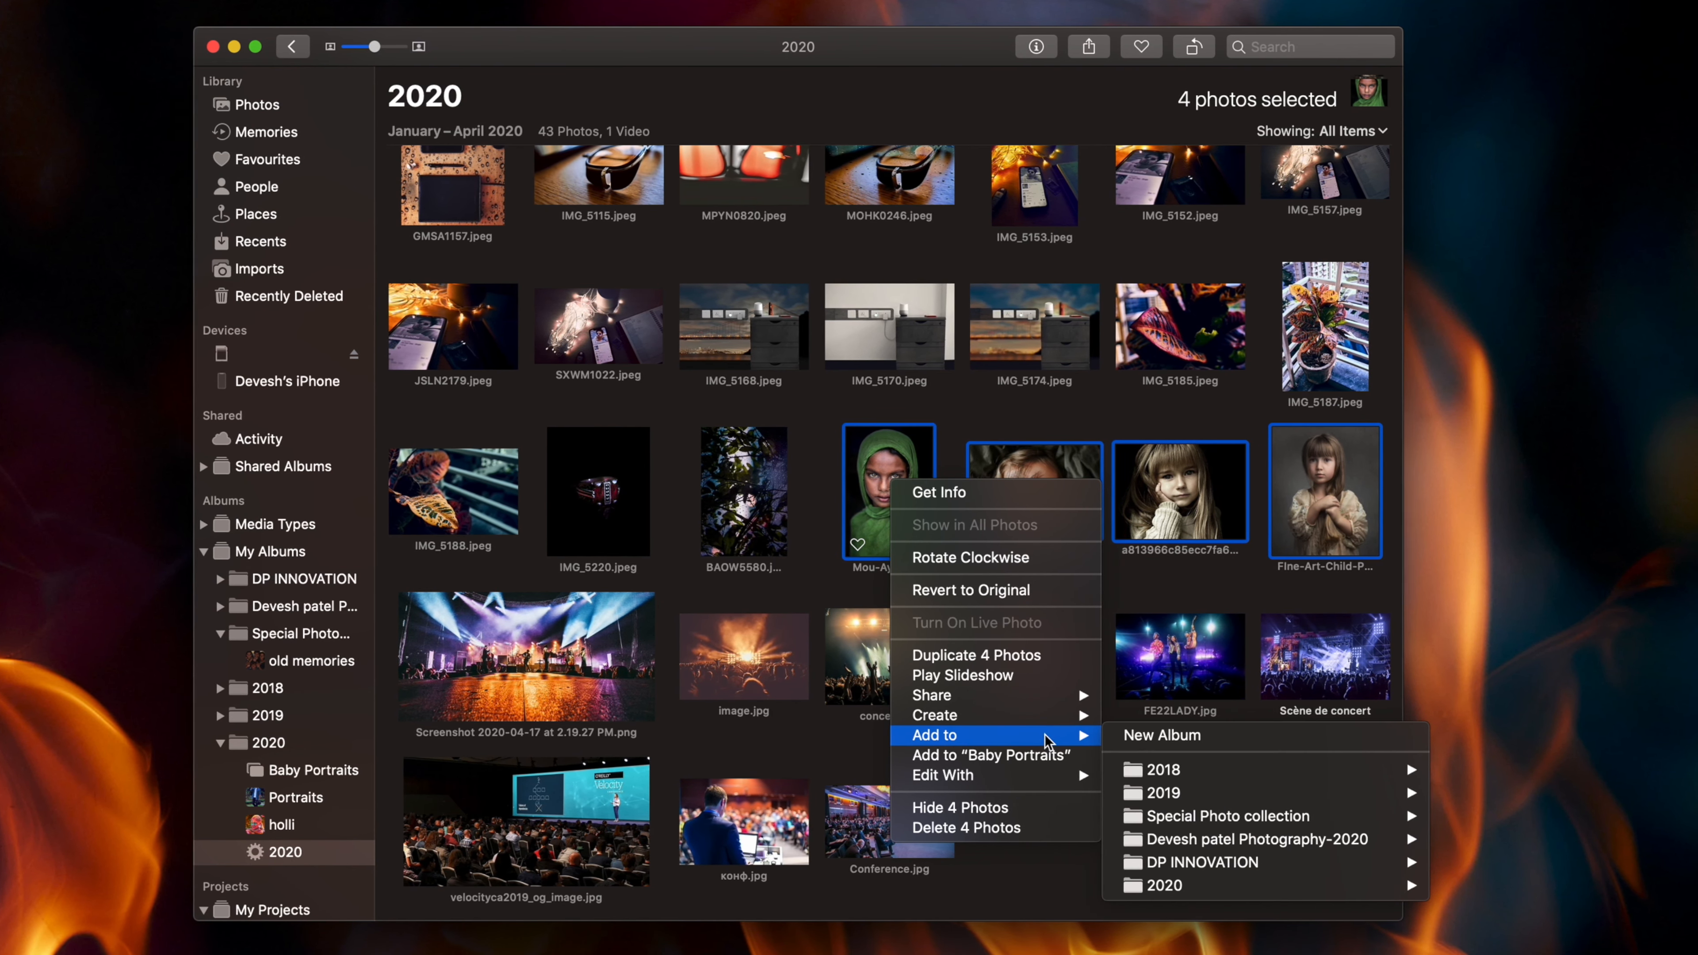
mouse_move(1364, 886)
left_click(1545, 887)
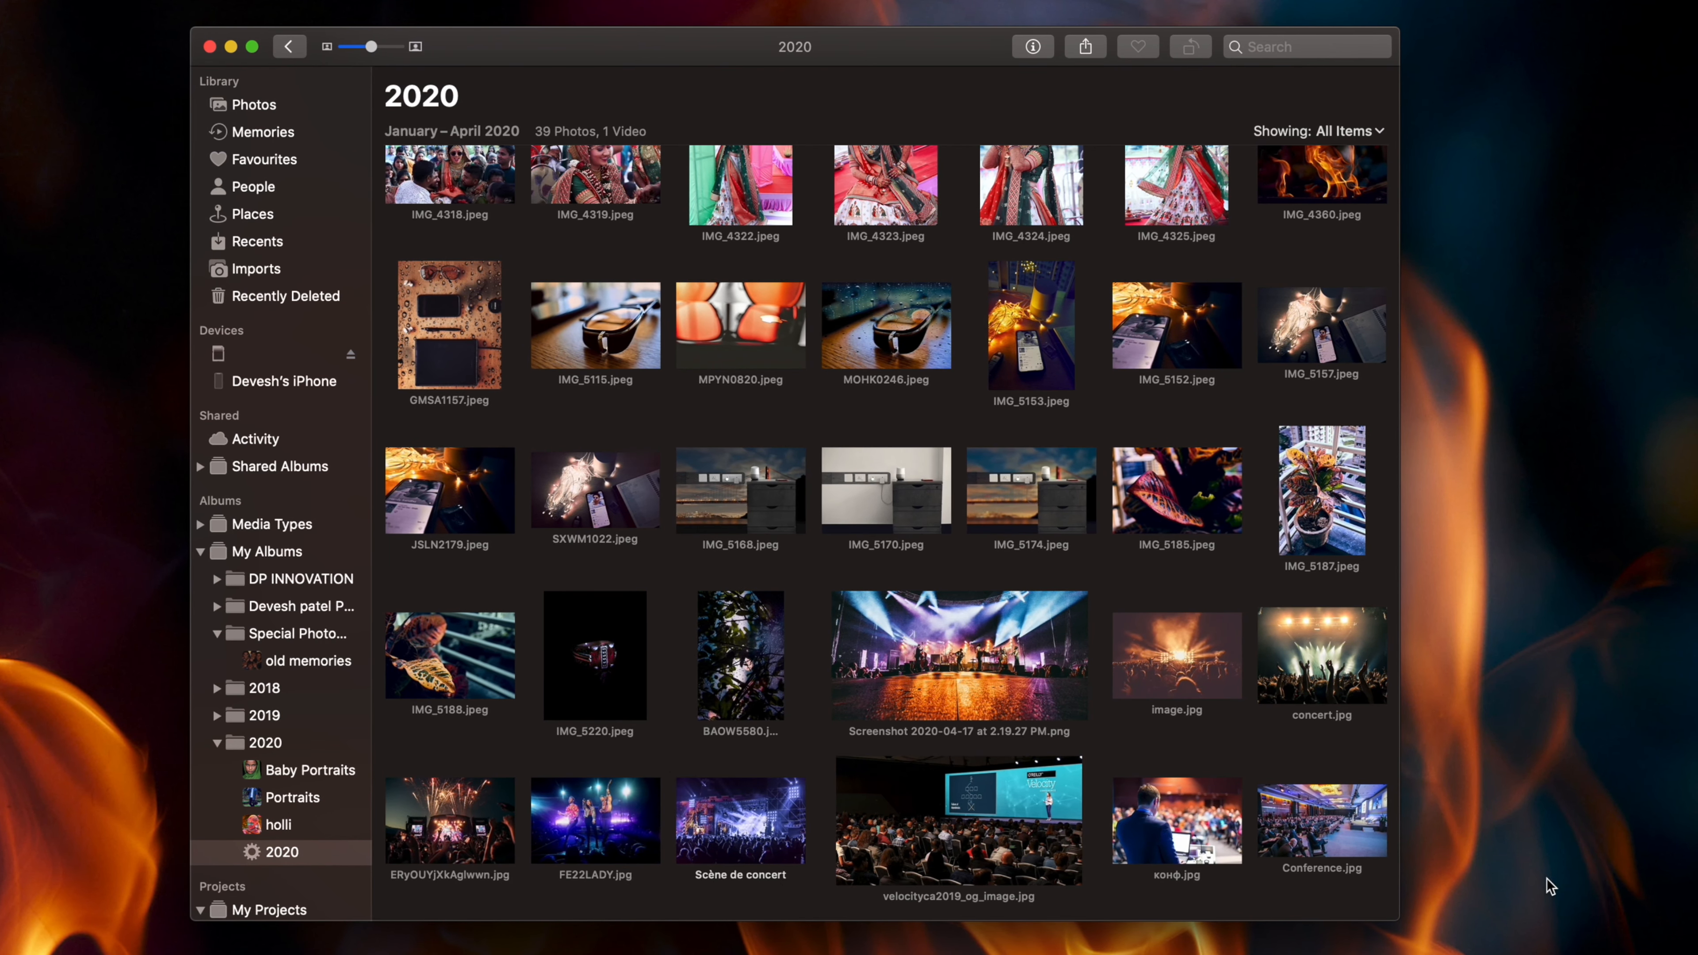
Create a regular album named Party inside the 2020 folder
mouse_move(251, 728)
left_click(347, 744)
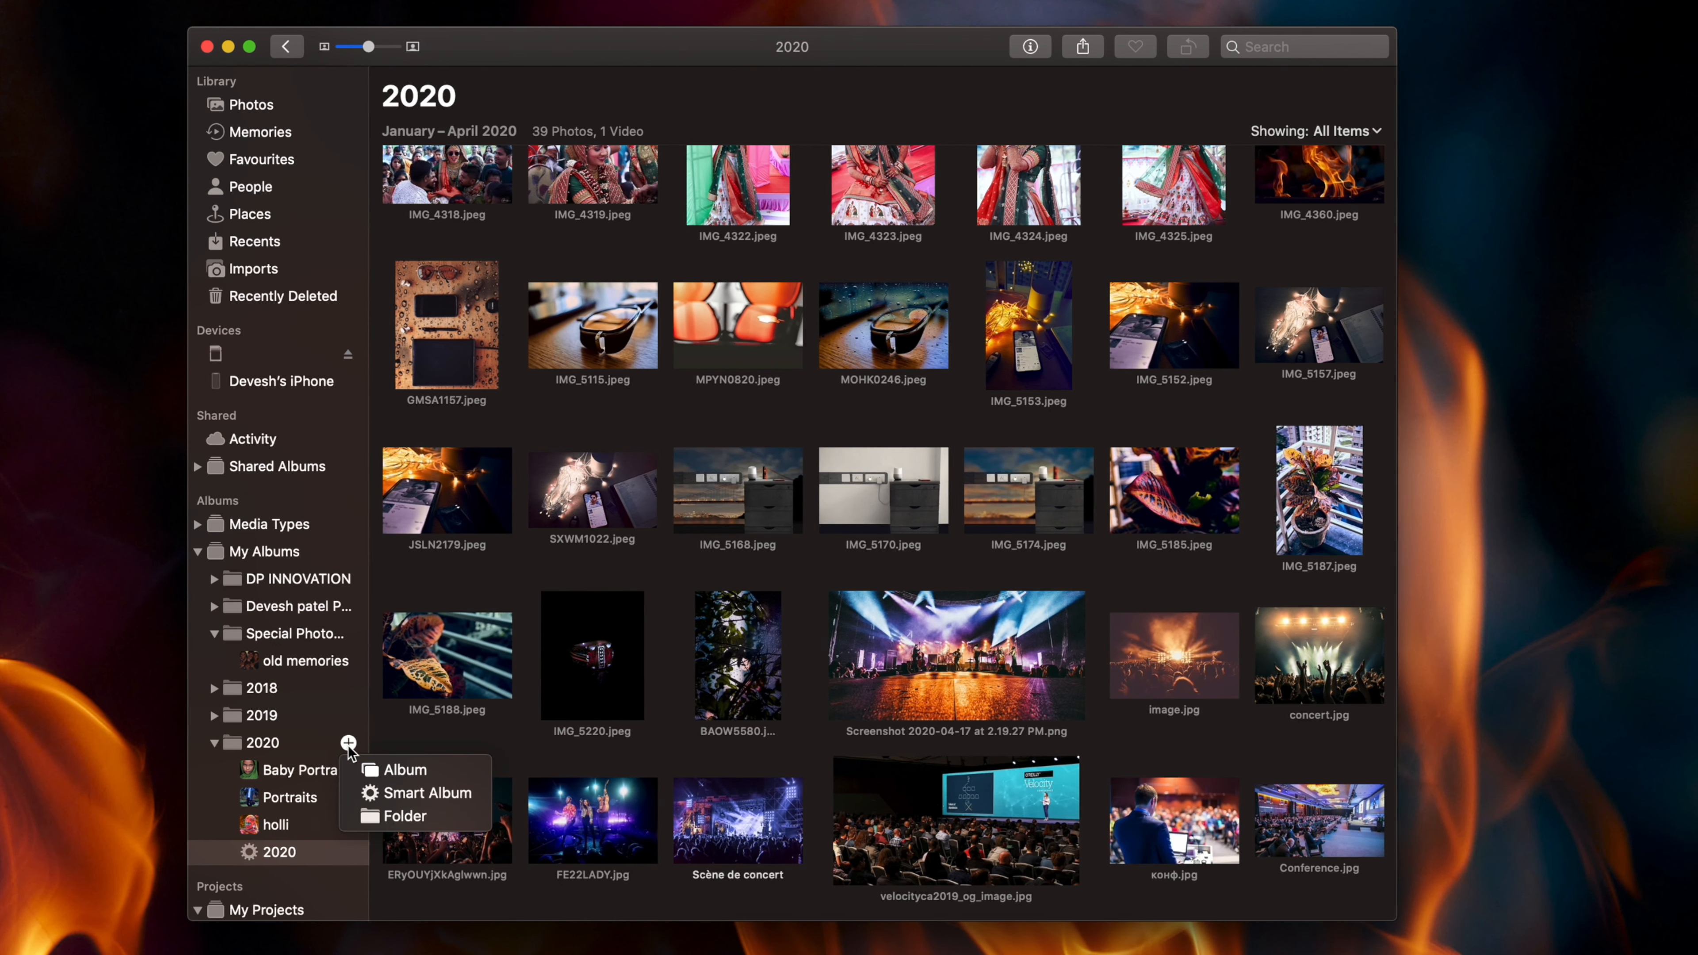
left_click(401, 767)
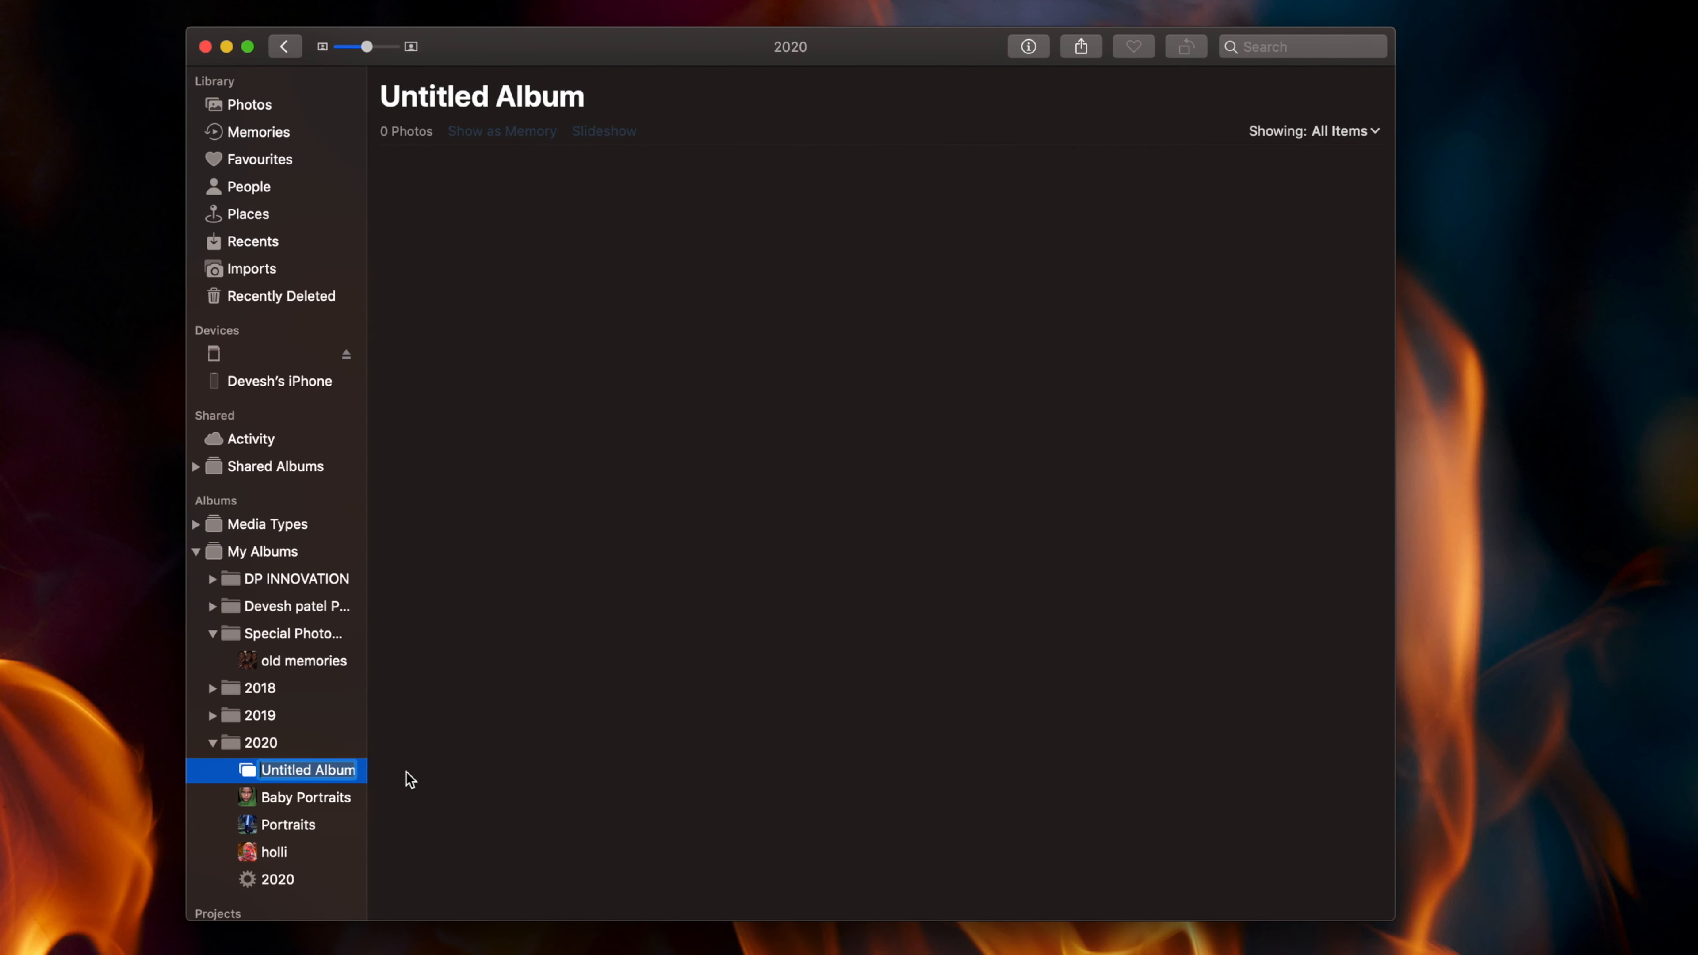
type("Party")
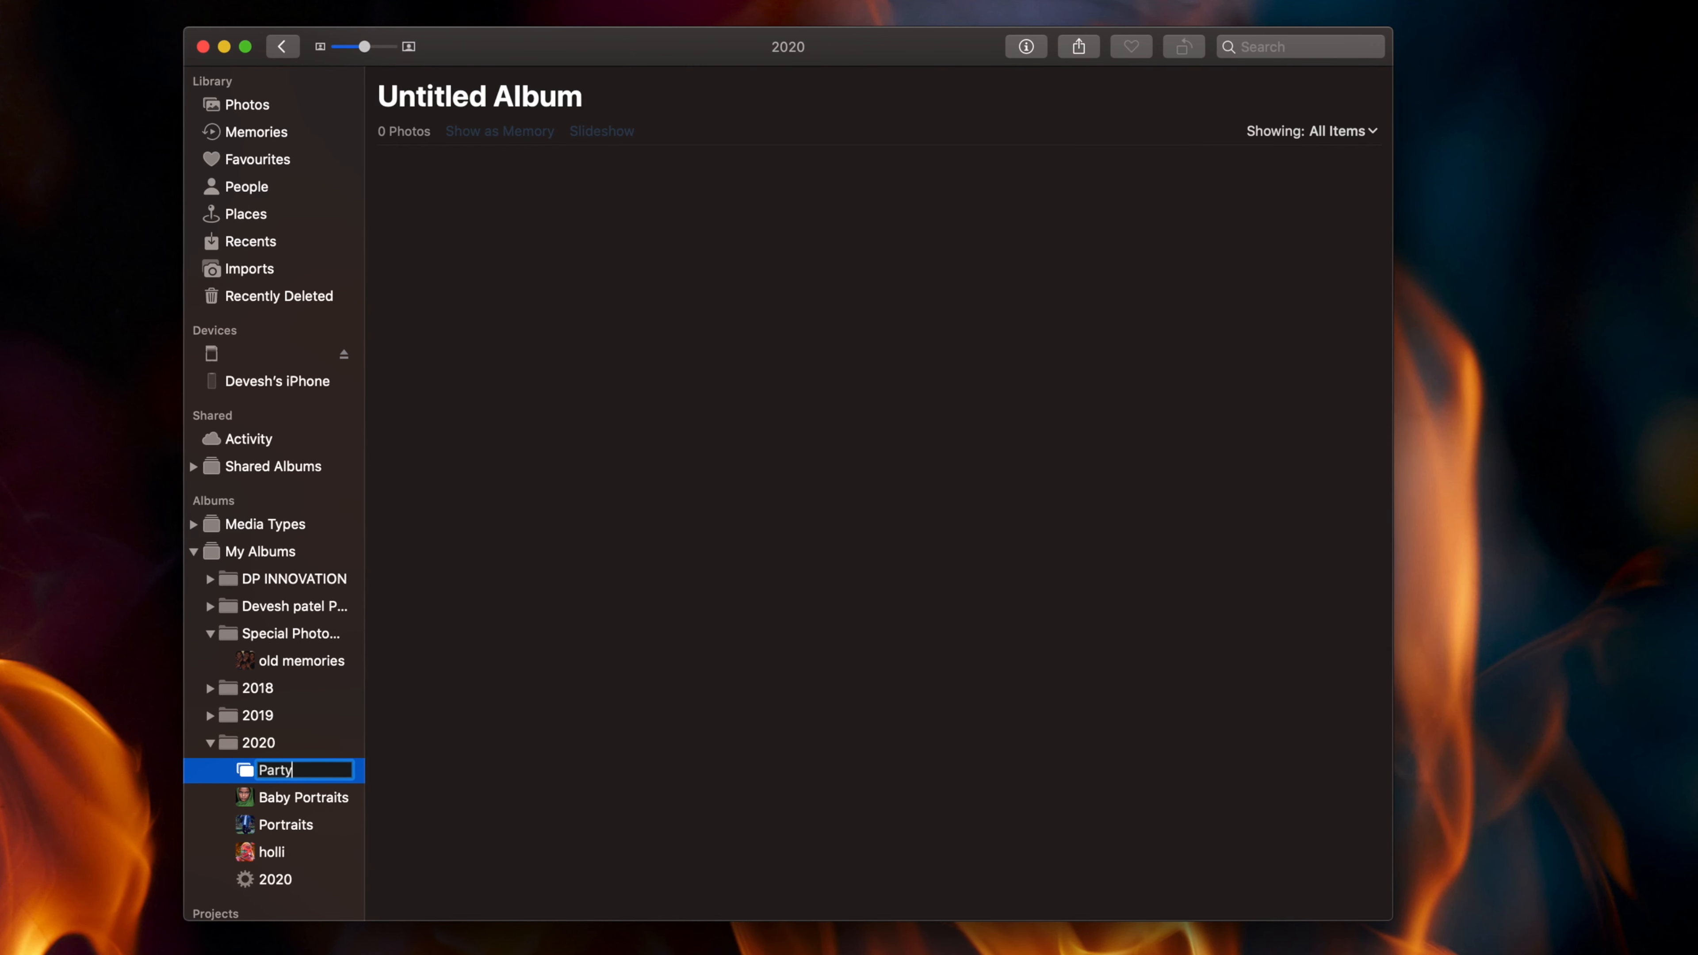
key("Return")
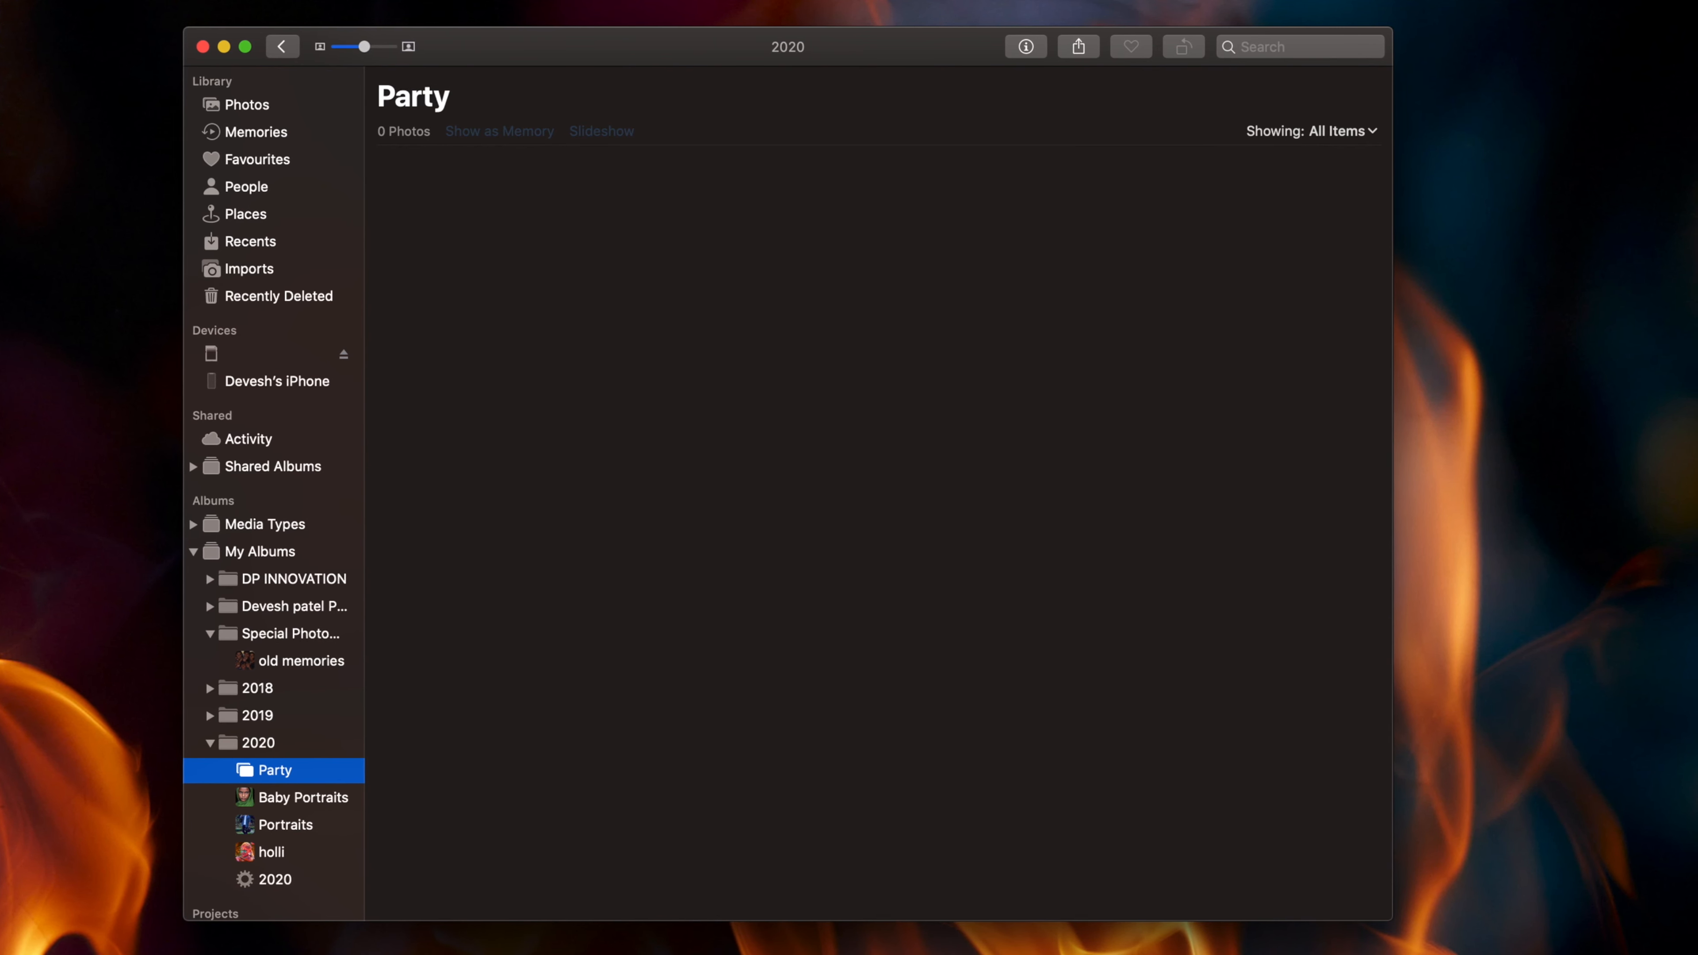
From the 2020 smart album, add the six adjacent concert pictures, from Screenshot 2020-04-17 at 2.19.27 PM.png through Scène de concert, to the Party album
left_click(265, 887)
left_click(926, 665)
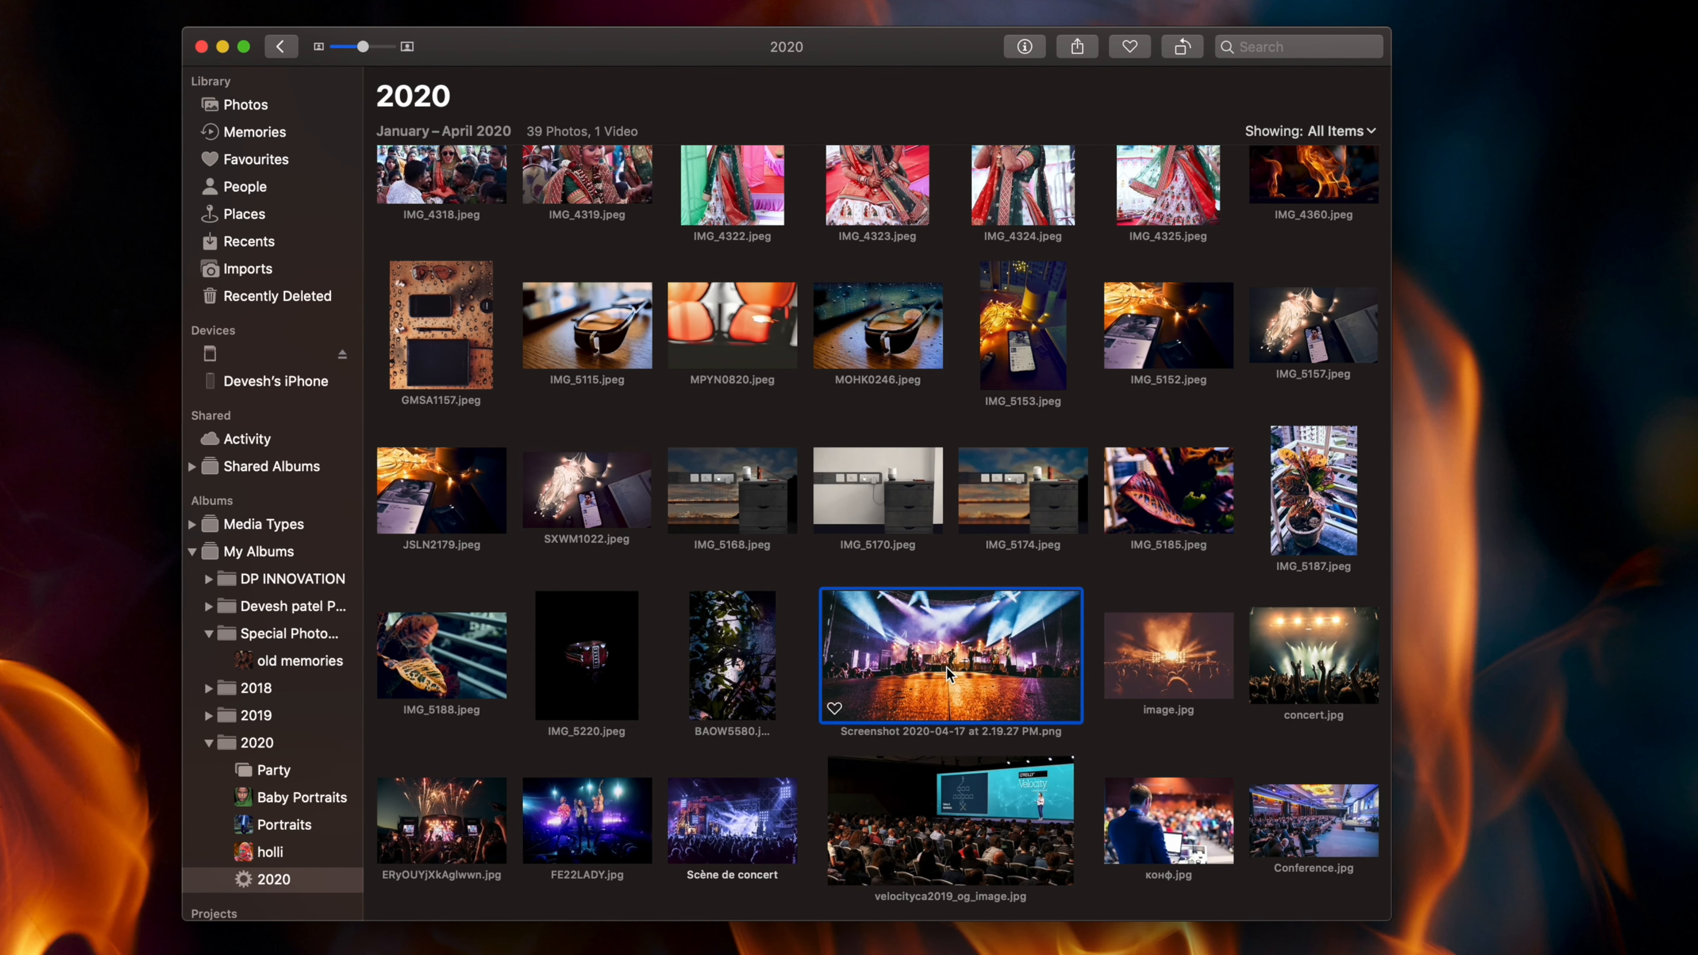
left_click(746, 805, "shift")
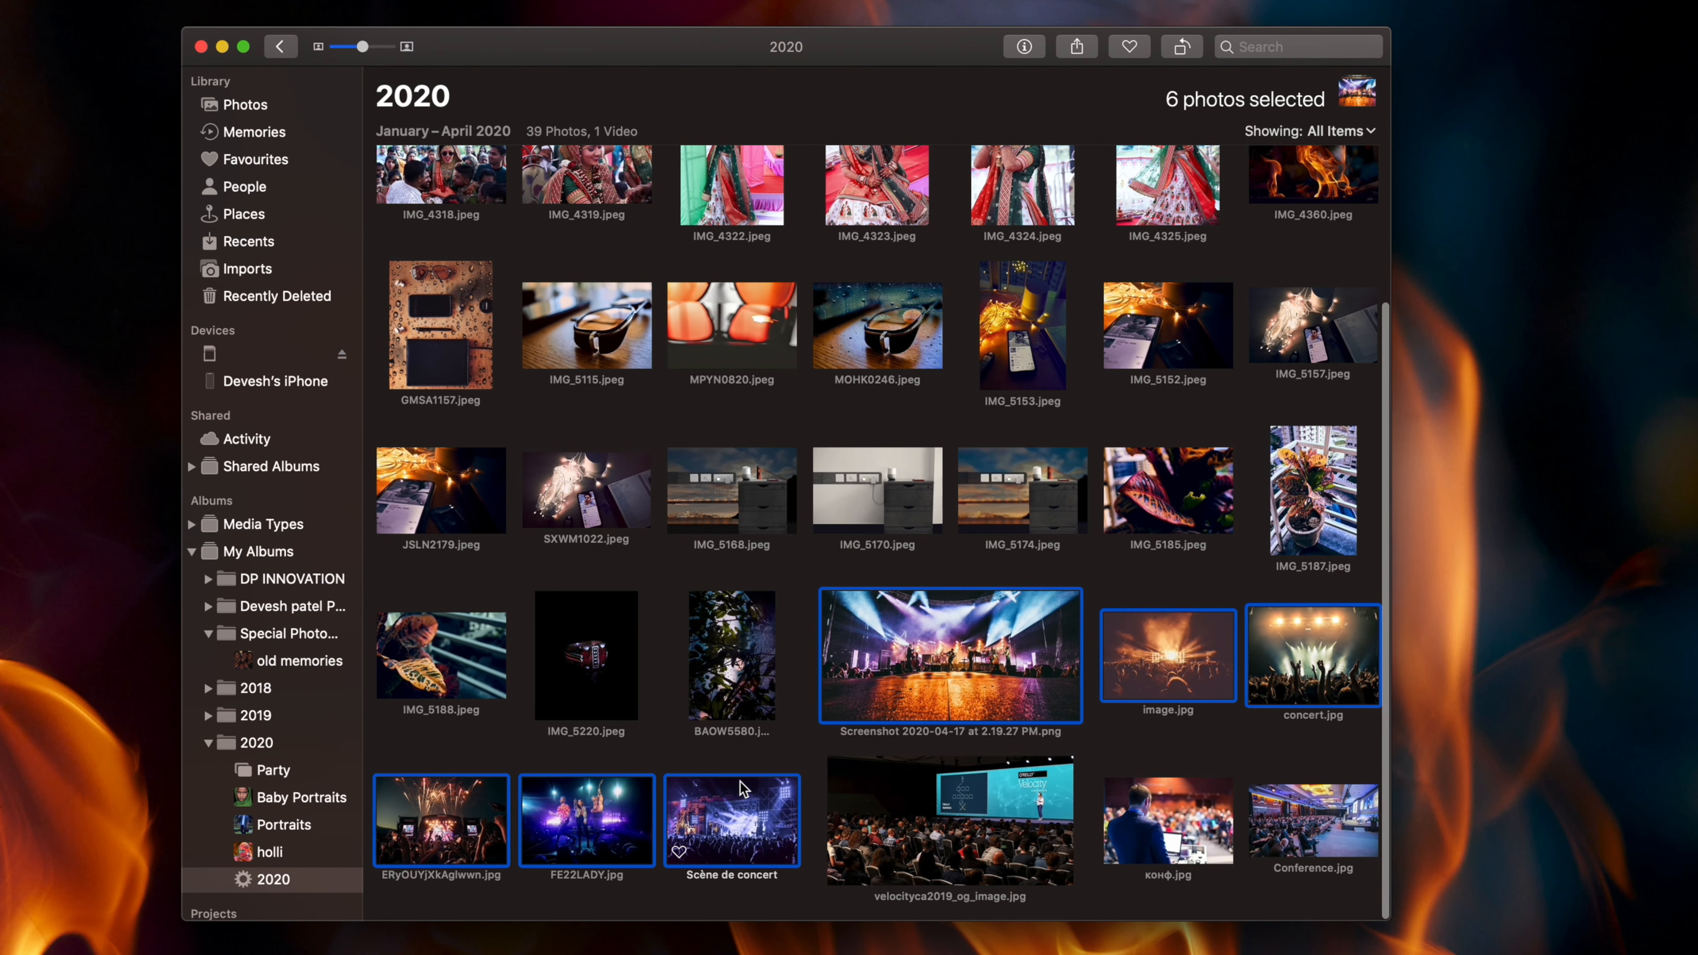
right_click(904, 639)
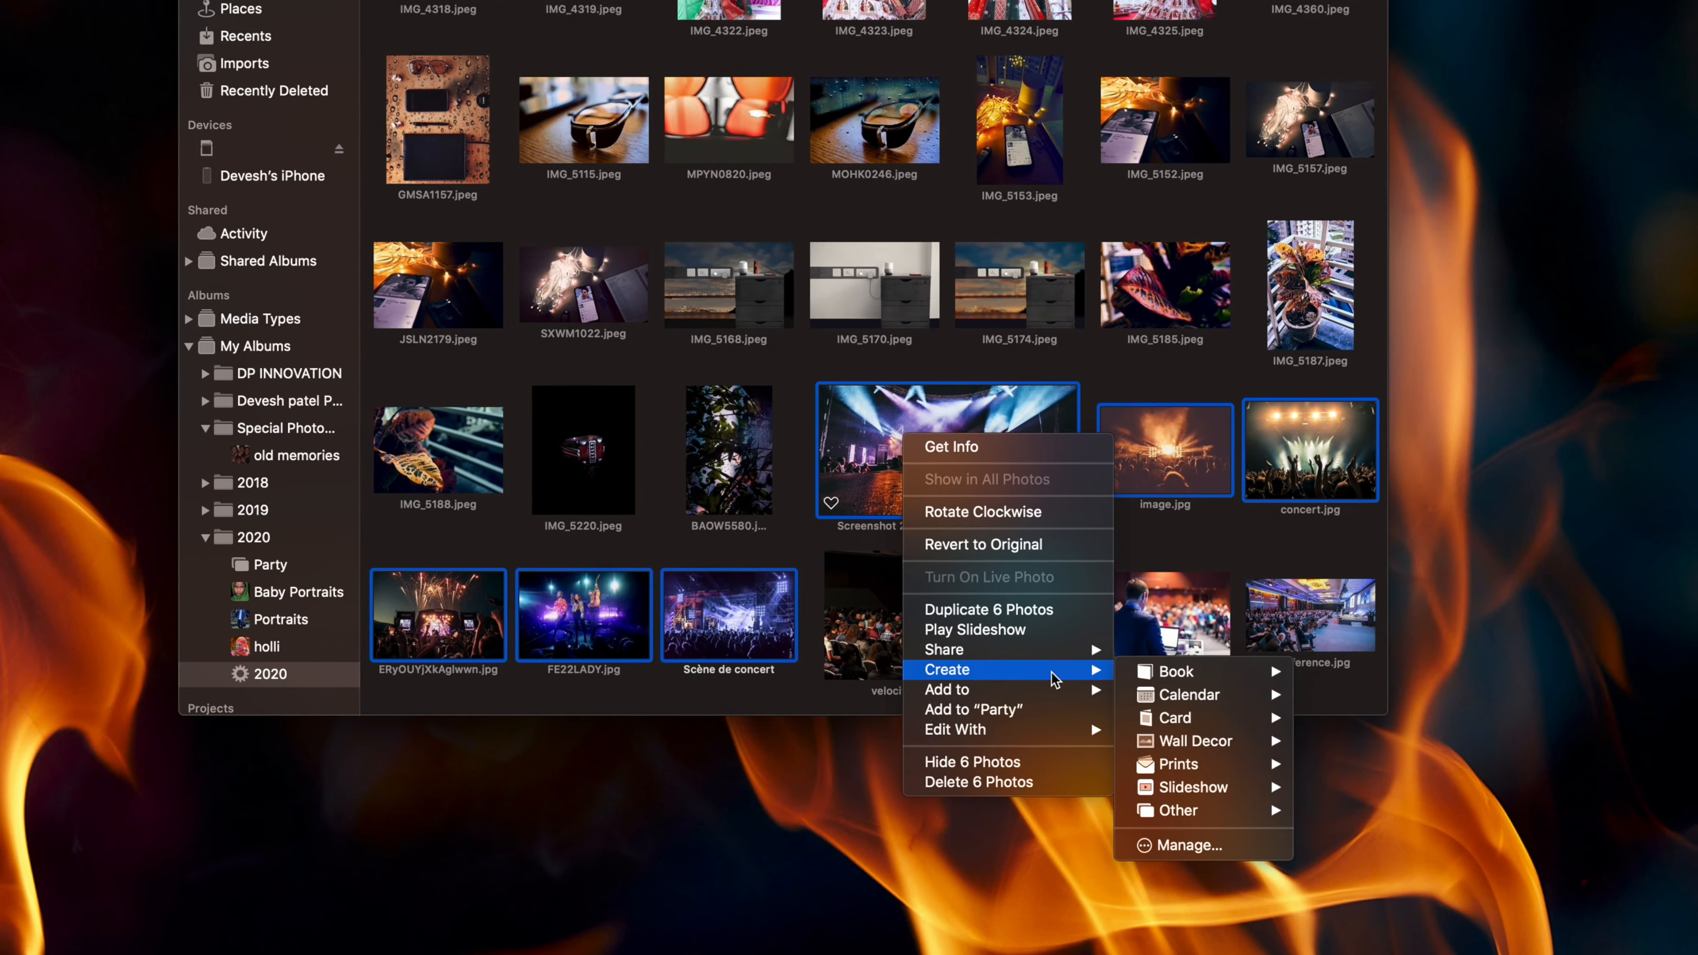
mouse_move(1065, 651)
mouse_move(1352, 797)
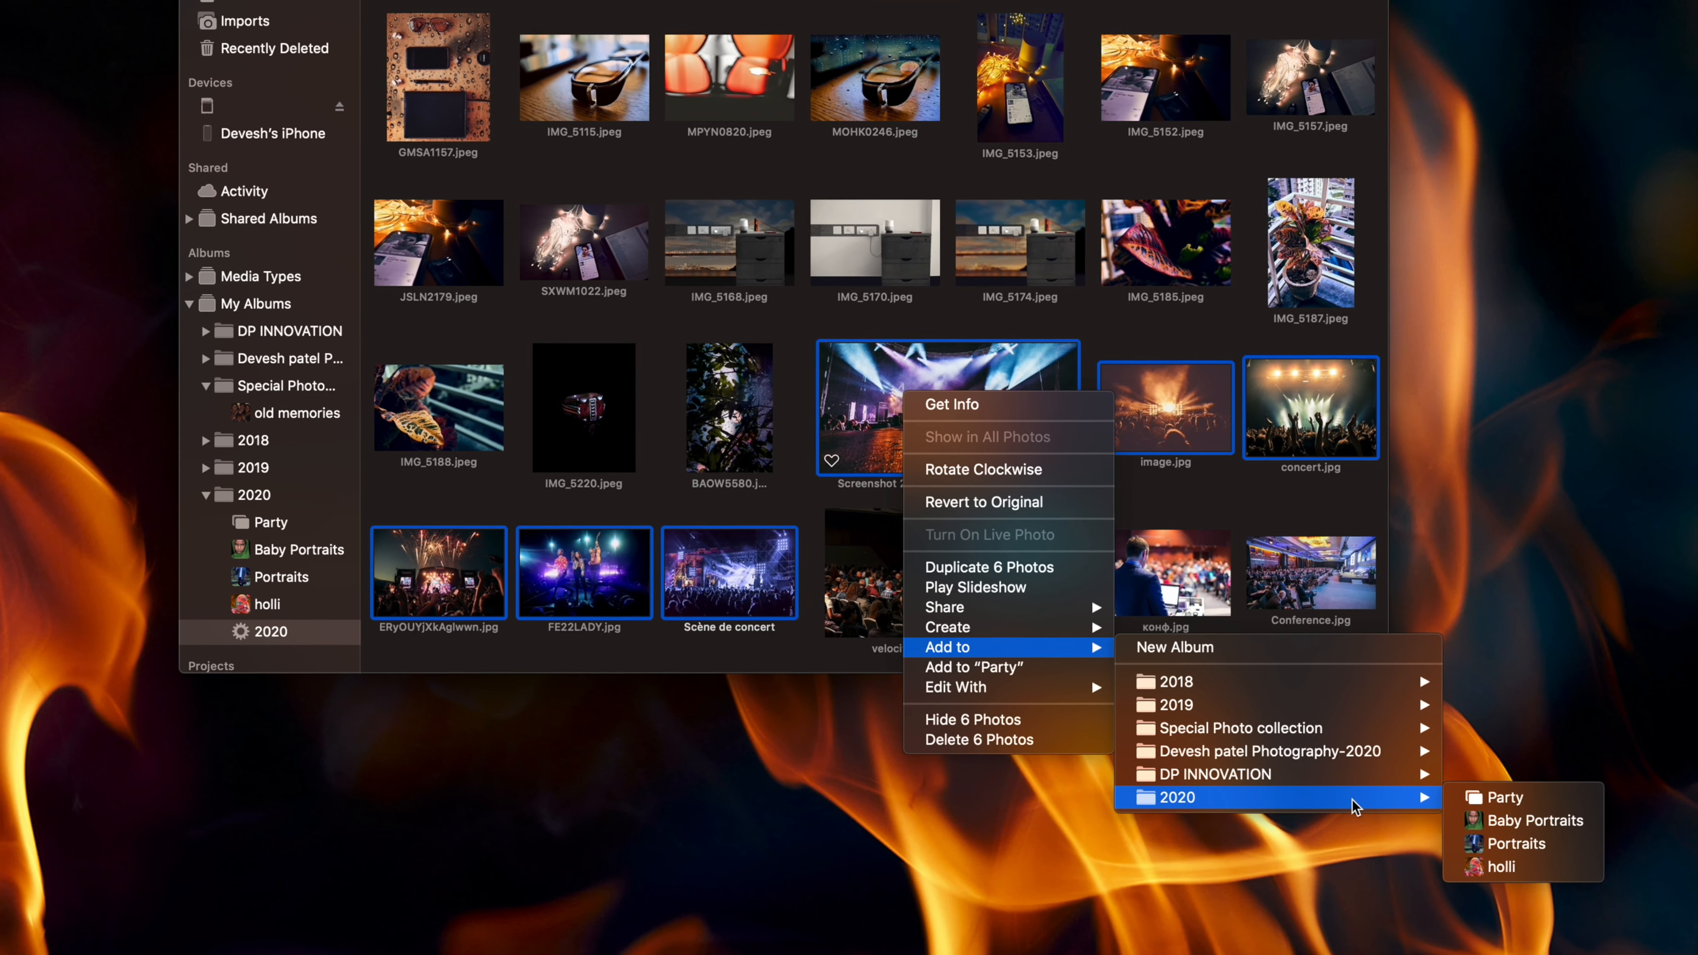
left_click(1501, 796)
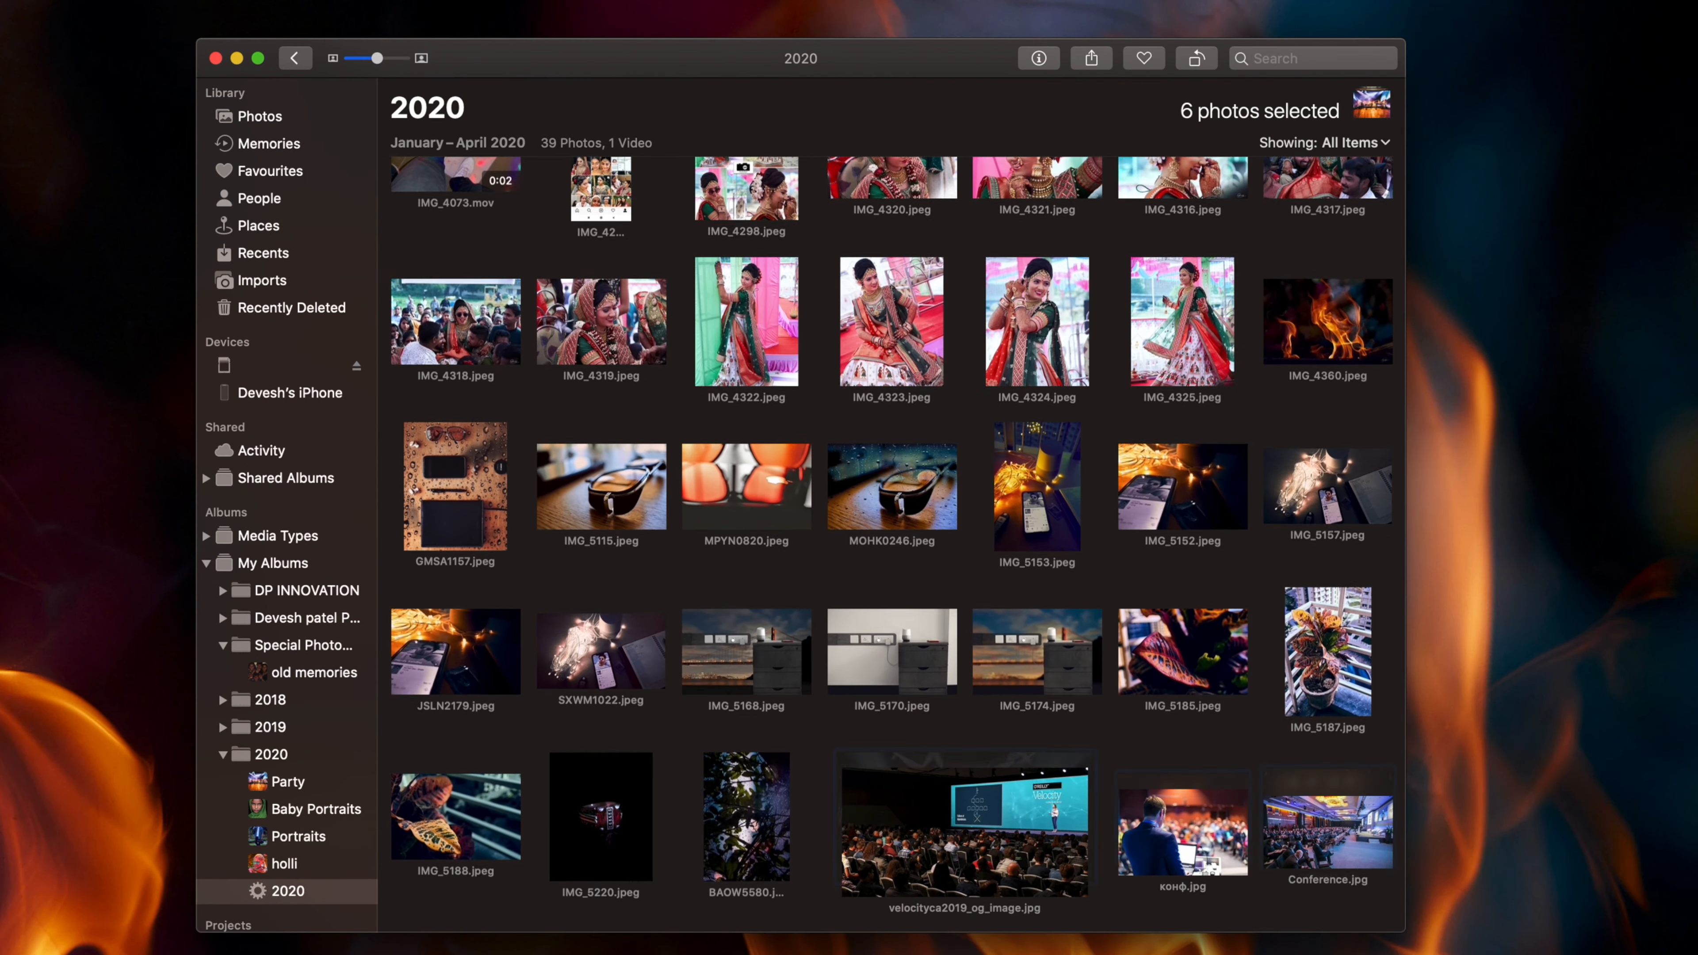
Create another regular album inside the 2020 folder and name it wedding
left_click(270, 754)
left_click(288, 891)
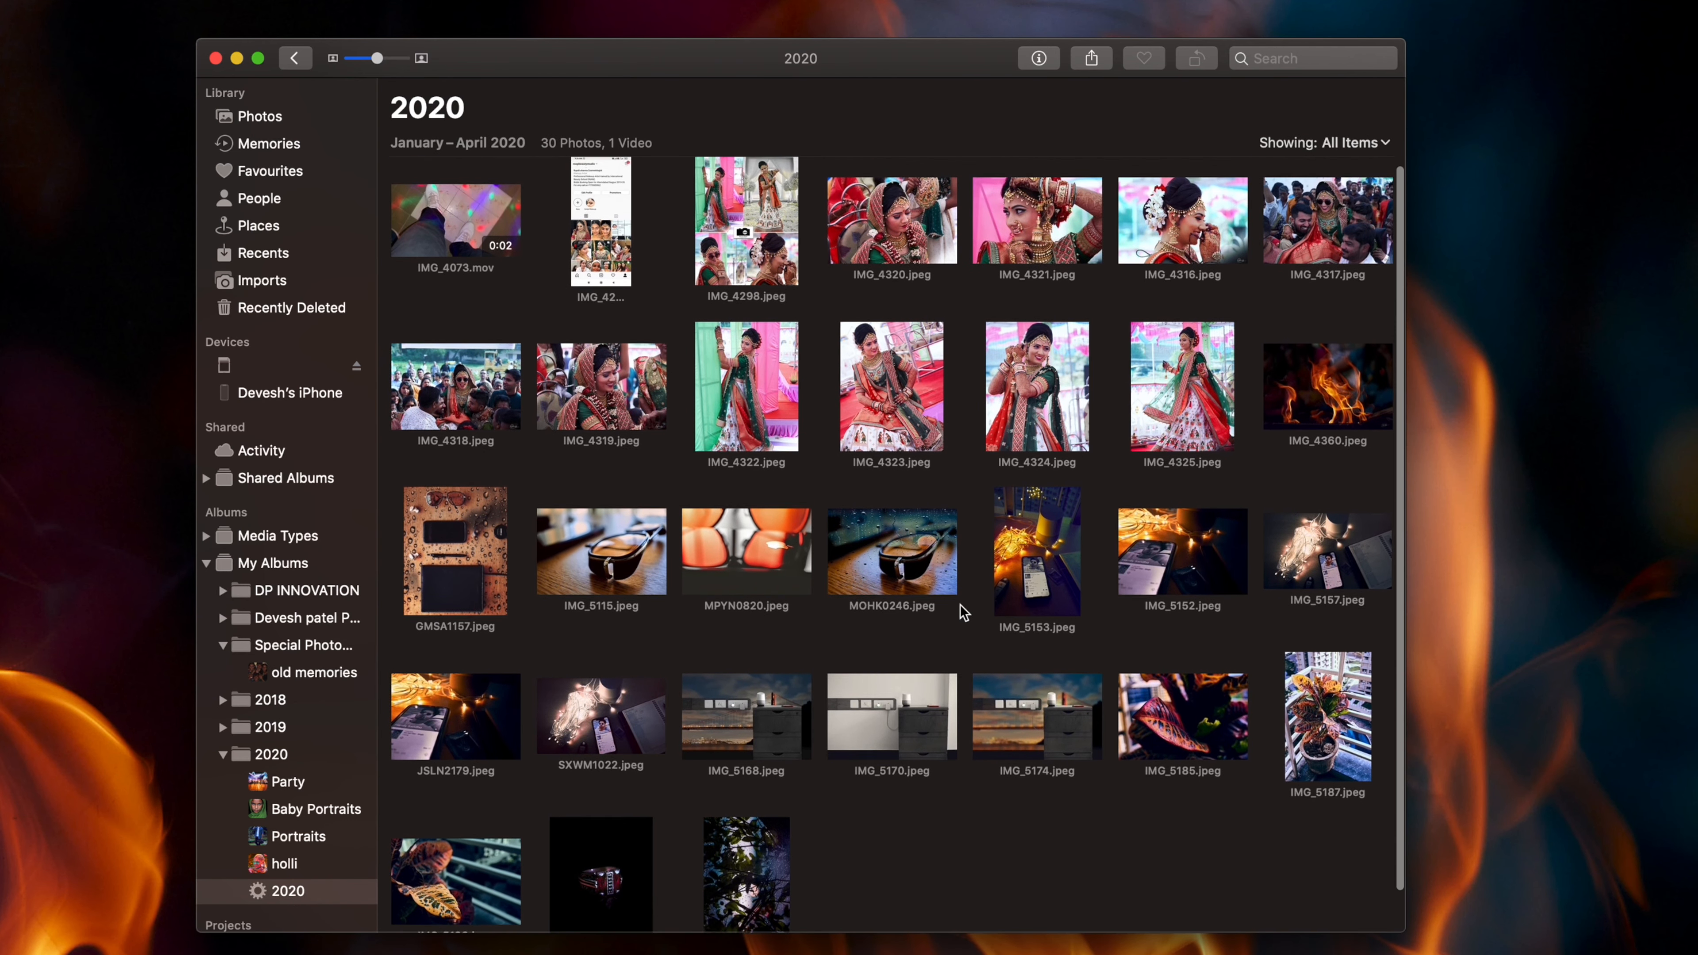
left_click(357, 756)
left_click(375, 778)
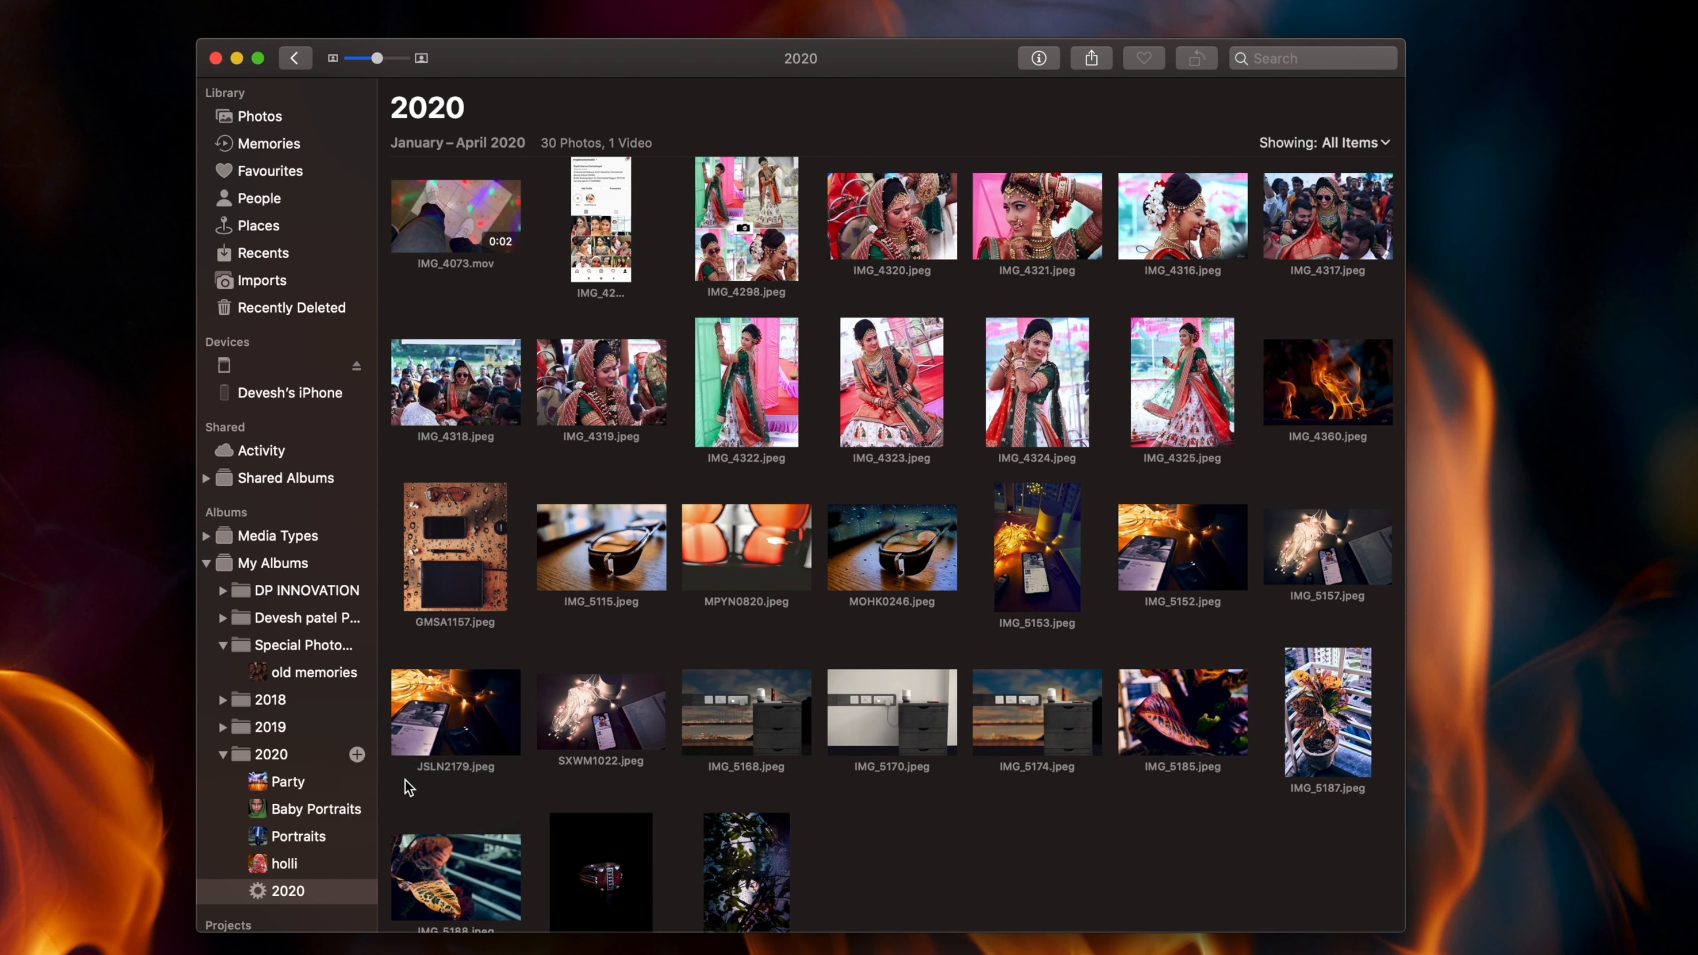
type("wedding")
key("Return")
Add the 11 adjacent wedding photos, IMG_4298.jpeg through IMG_4325.jpeg, from the 2020 smart album to the wedding album
left_click(288, 917)
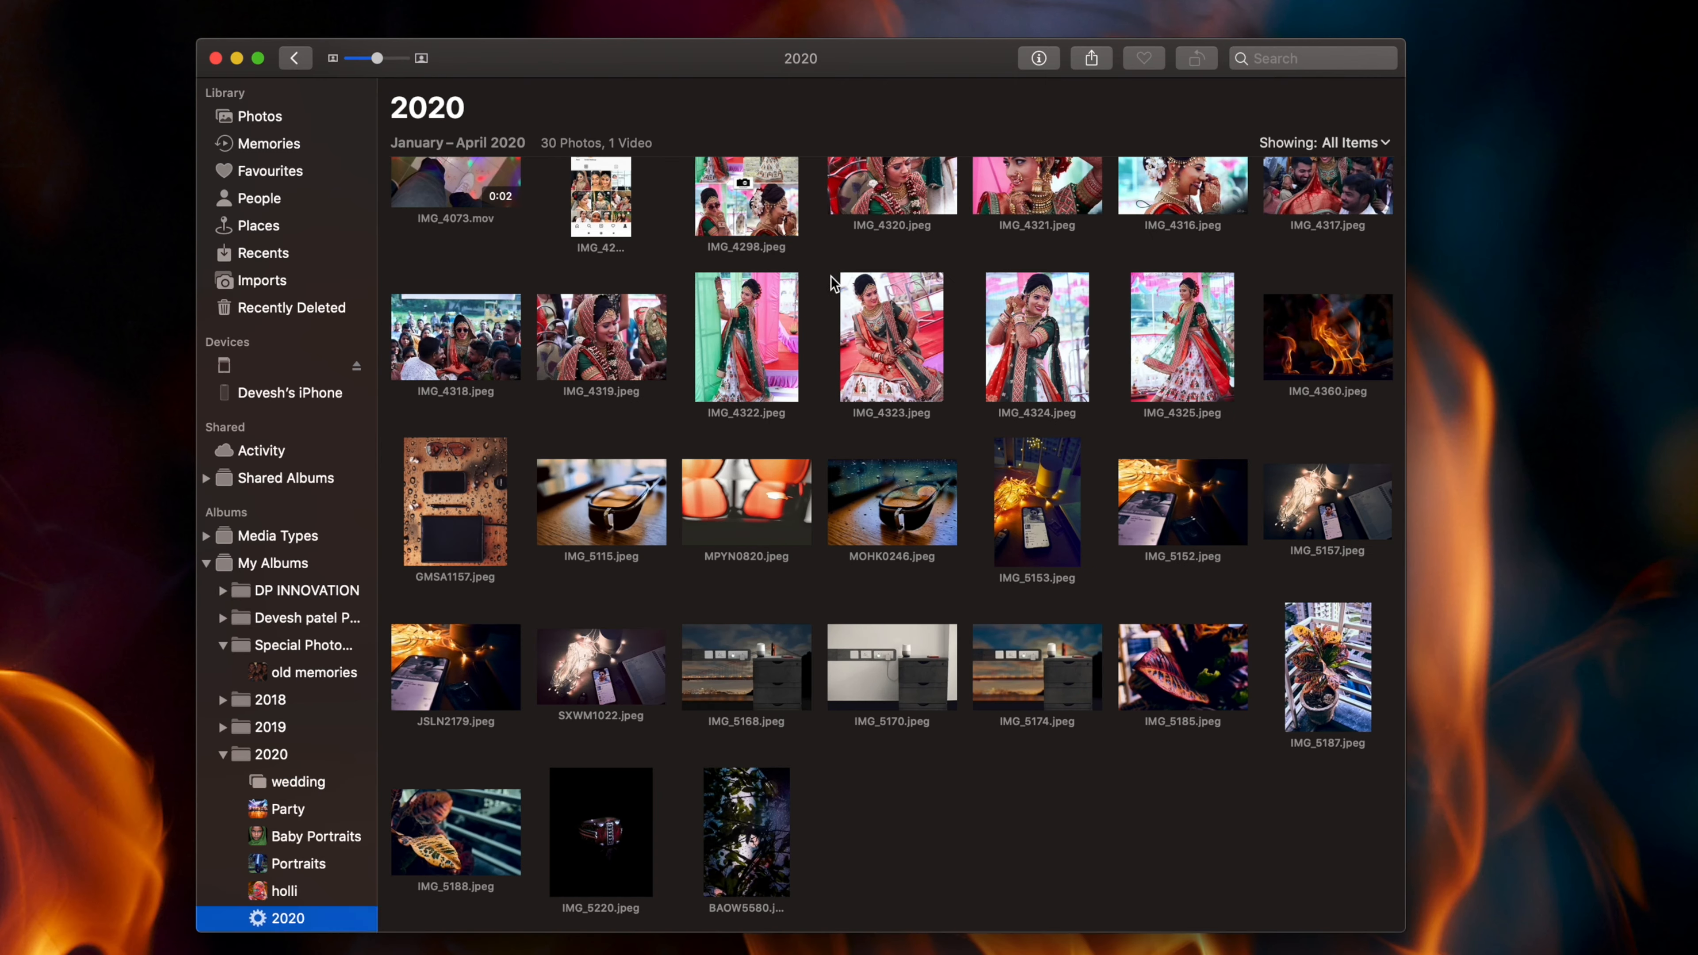
left_click(748, 218)
left_click(1182, 399, "shift")
right_click(911, 387)
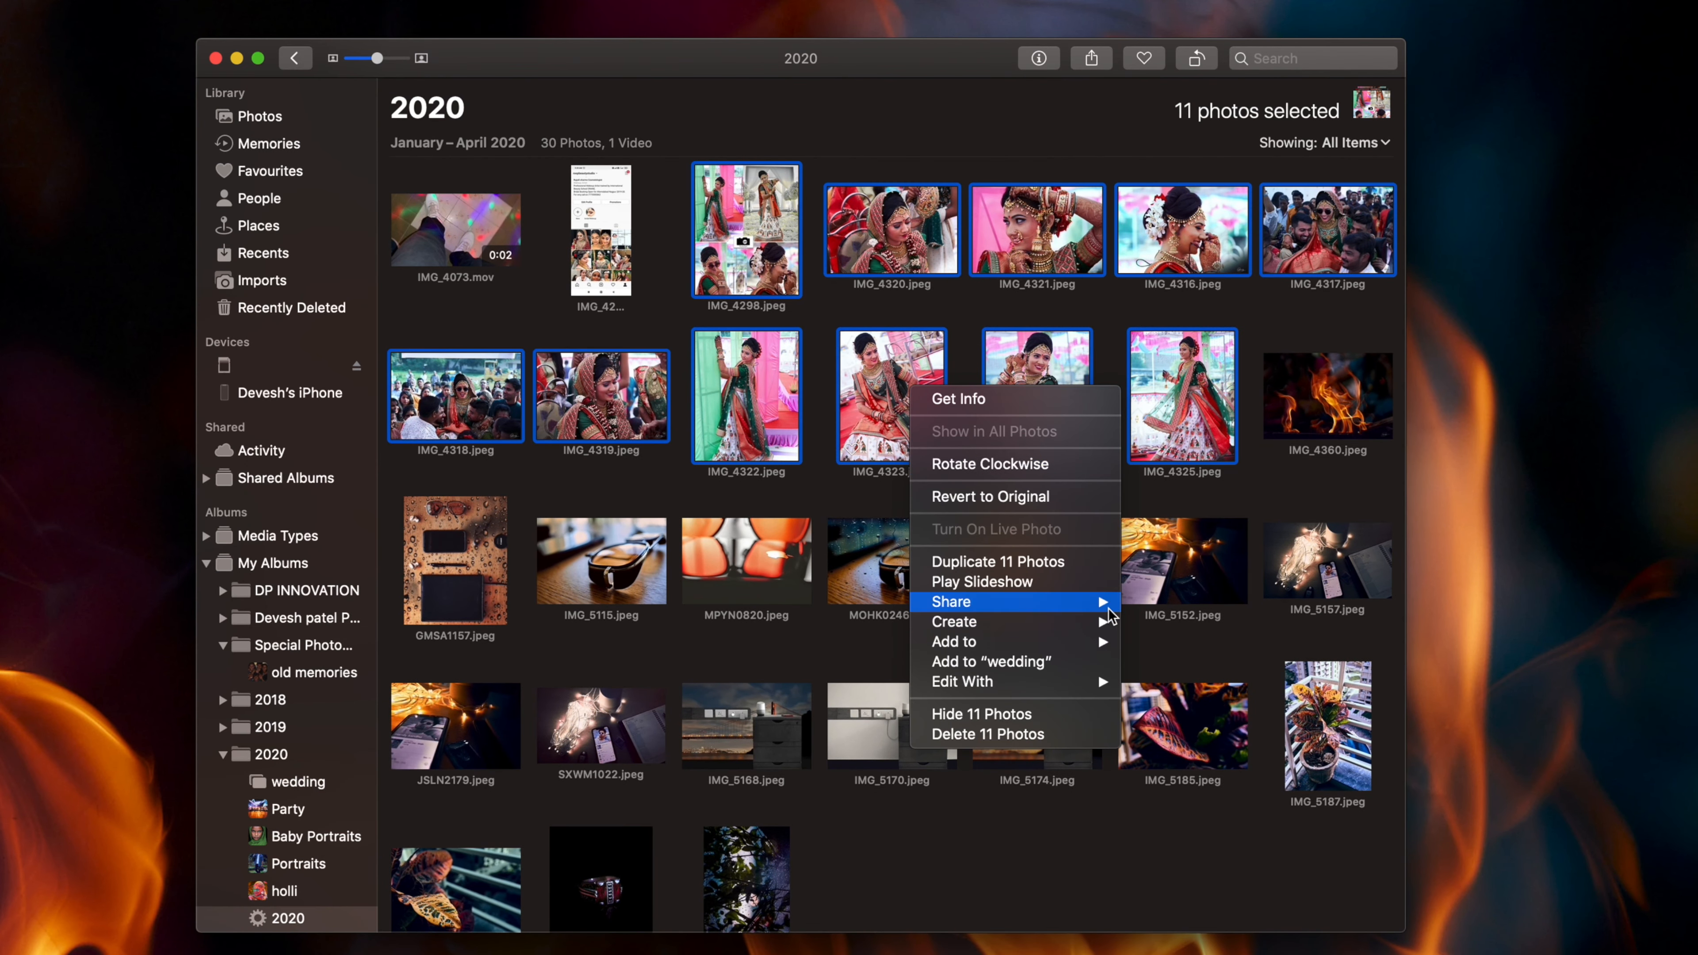
left_click(1079, 670)
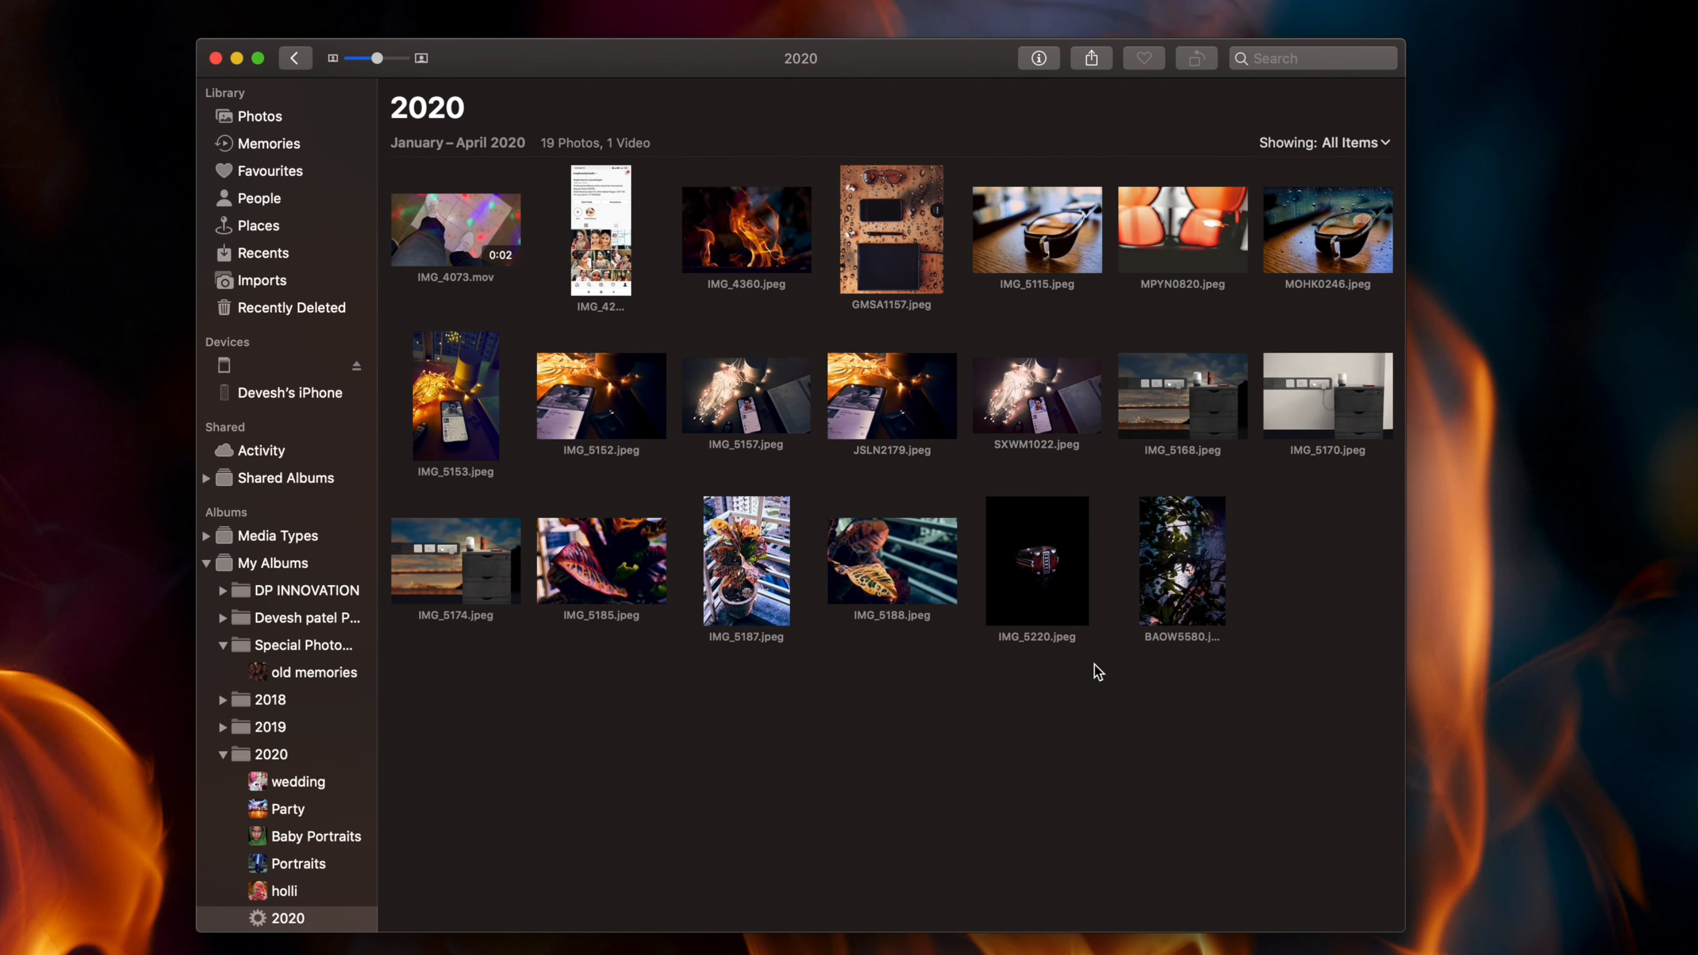
Create a regular album named Fun Photography inside the 2020 folder
left_click(354, 754)
left_click(415, 779)
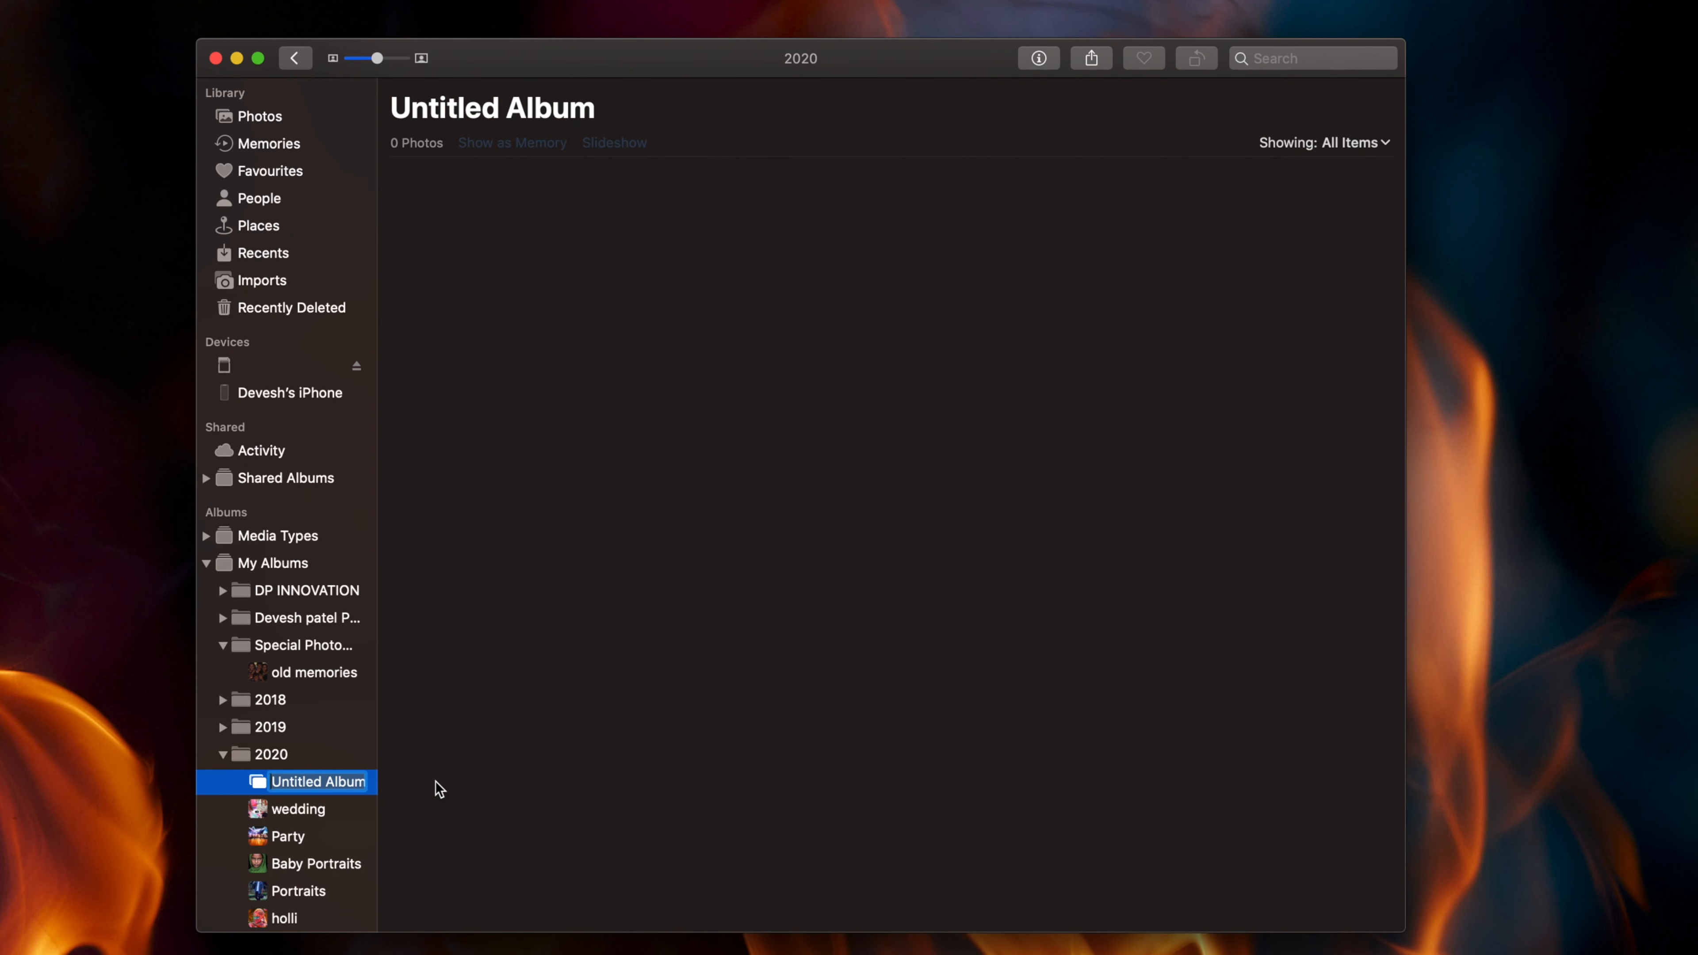
type("Pro")
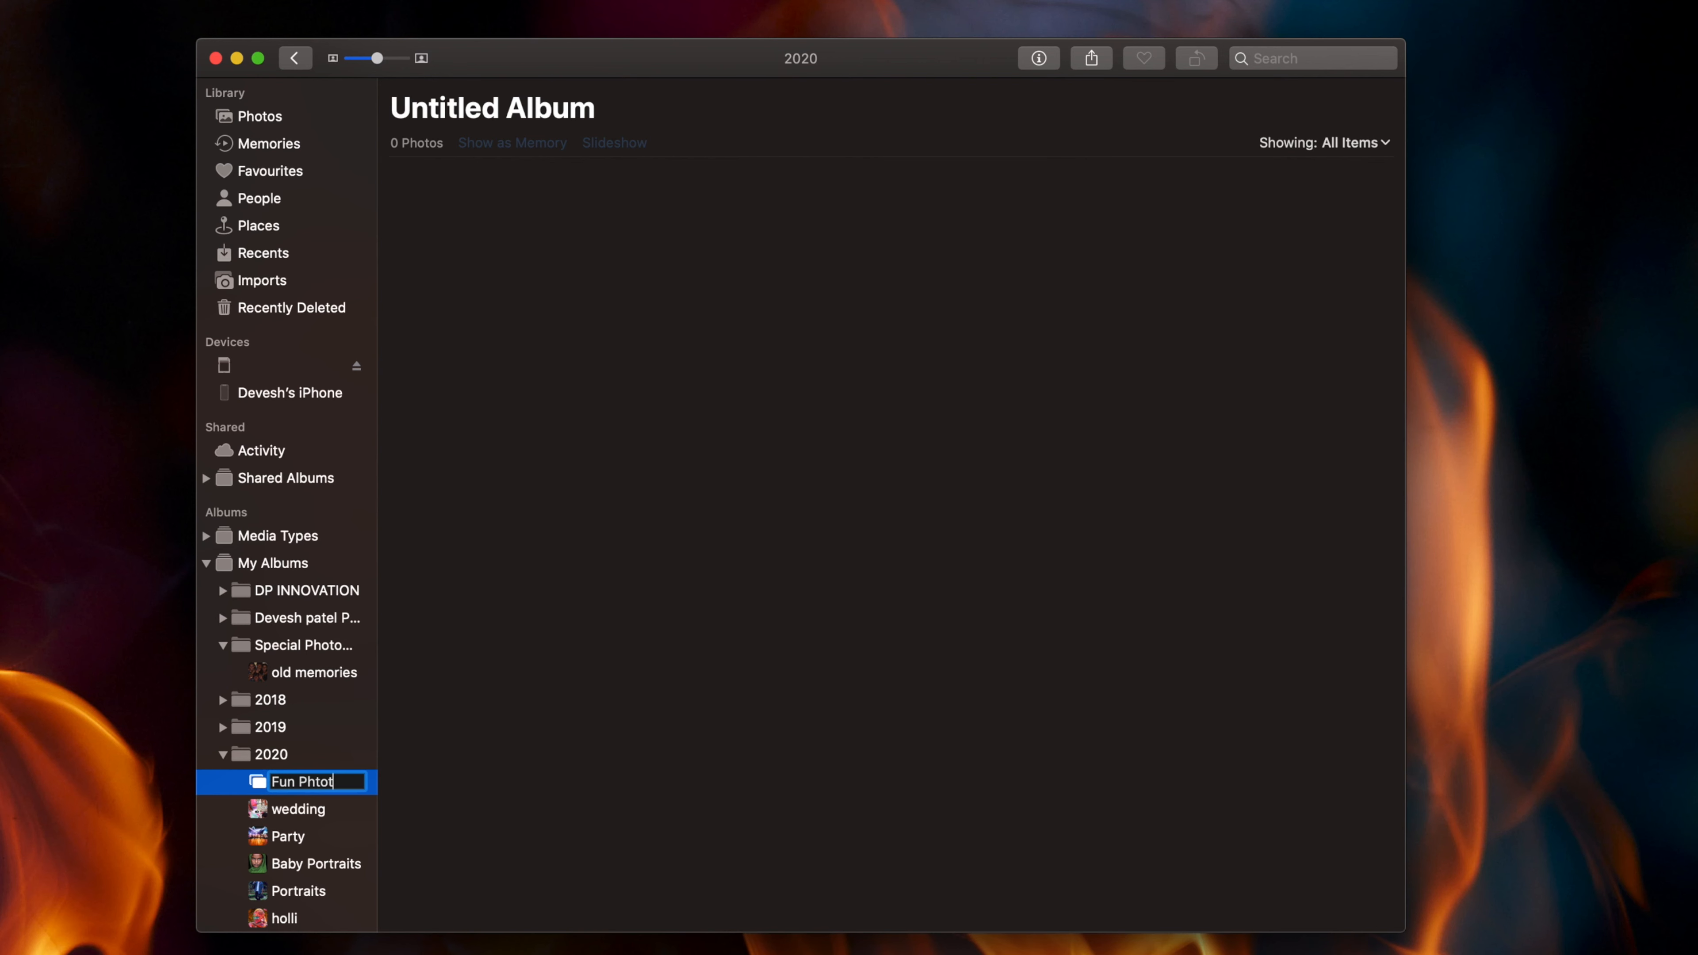
type("Fun Photography")
key("Return")
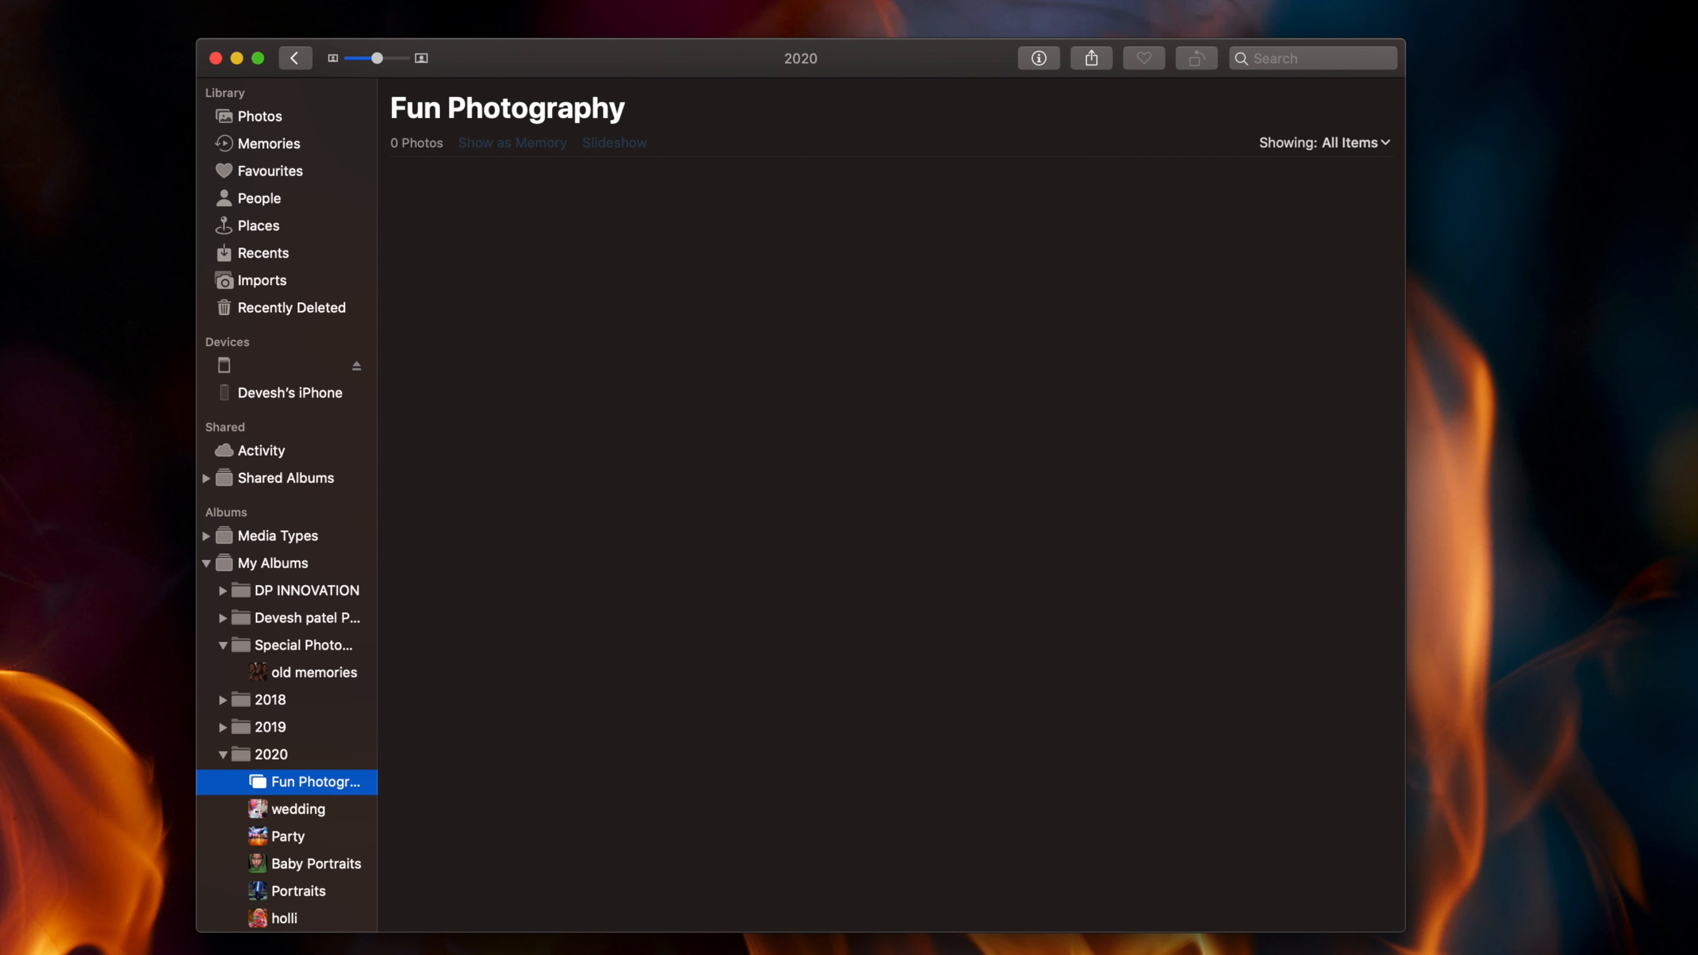
From the 2020 smart album, add the 18 photos from IMG_4360.jpeg through the BAOW5580 picture to the Fun Photography album in the 2020 folder
scroll(288, 863, "down", 3)
left_click(289, 861)
left_click(889, 202)
left_click(1166, 564, "shift")
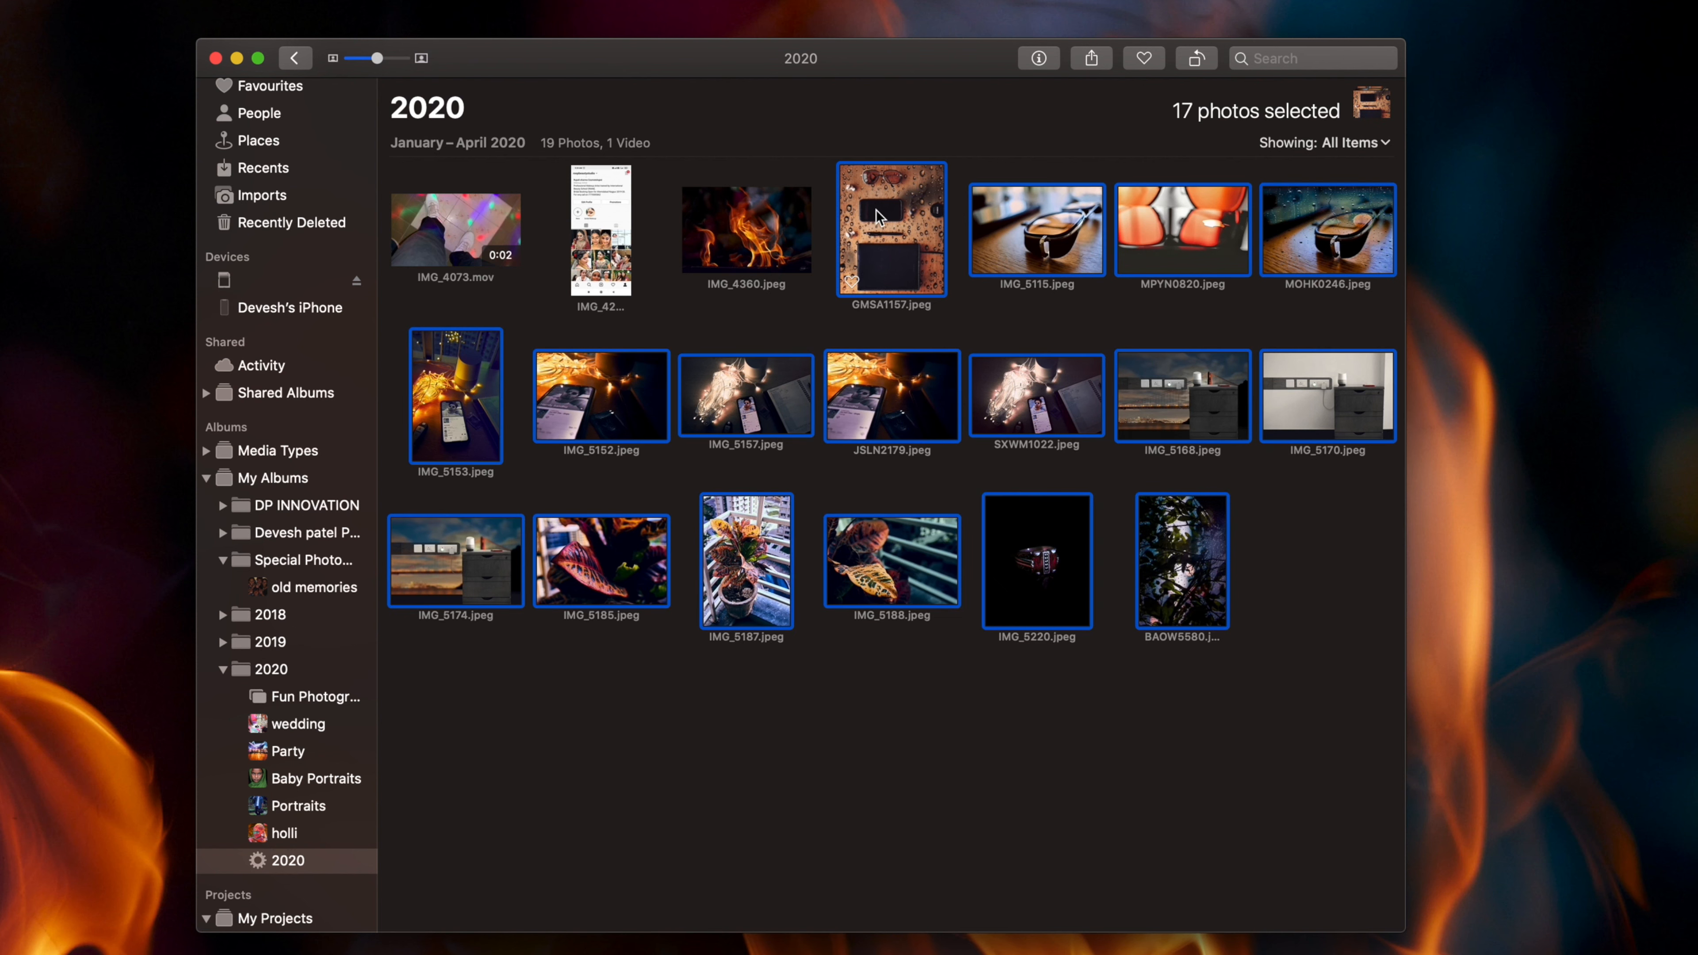
left_click(763, 211, "super")
right_click(912, 211)
mouse_move(1099, 472)
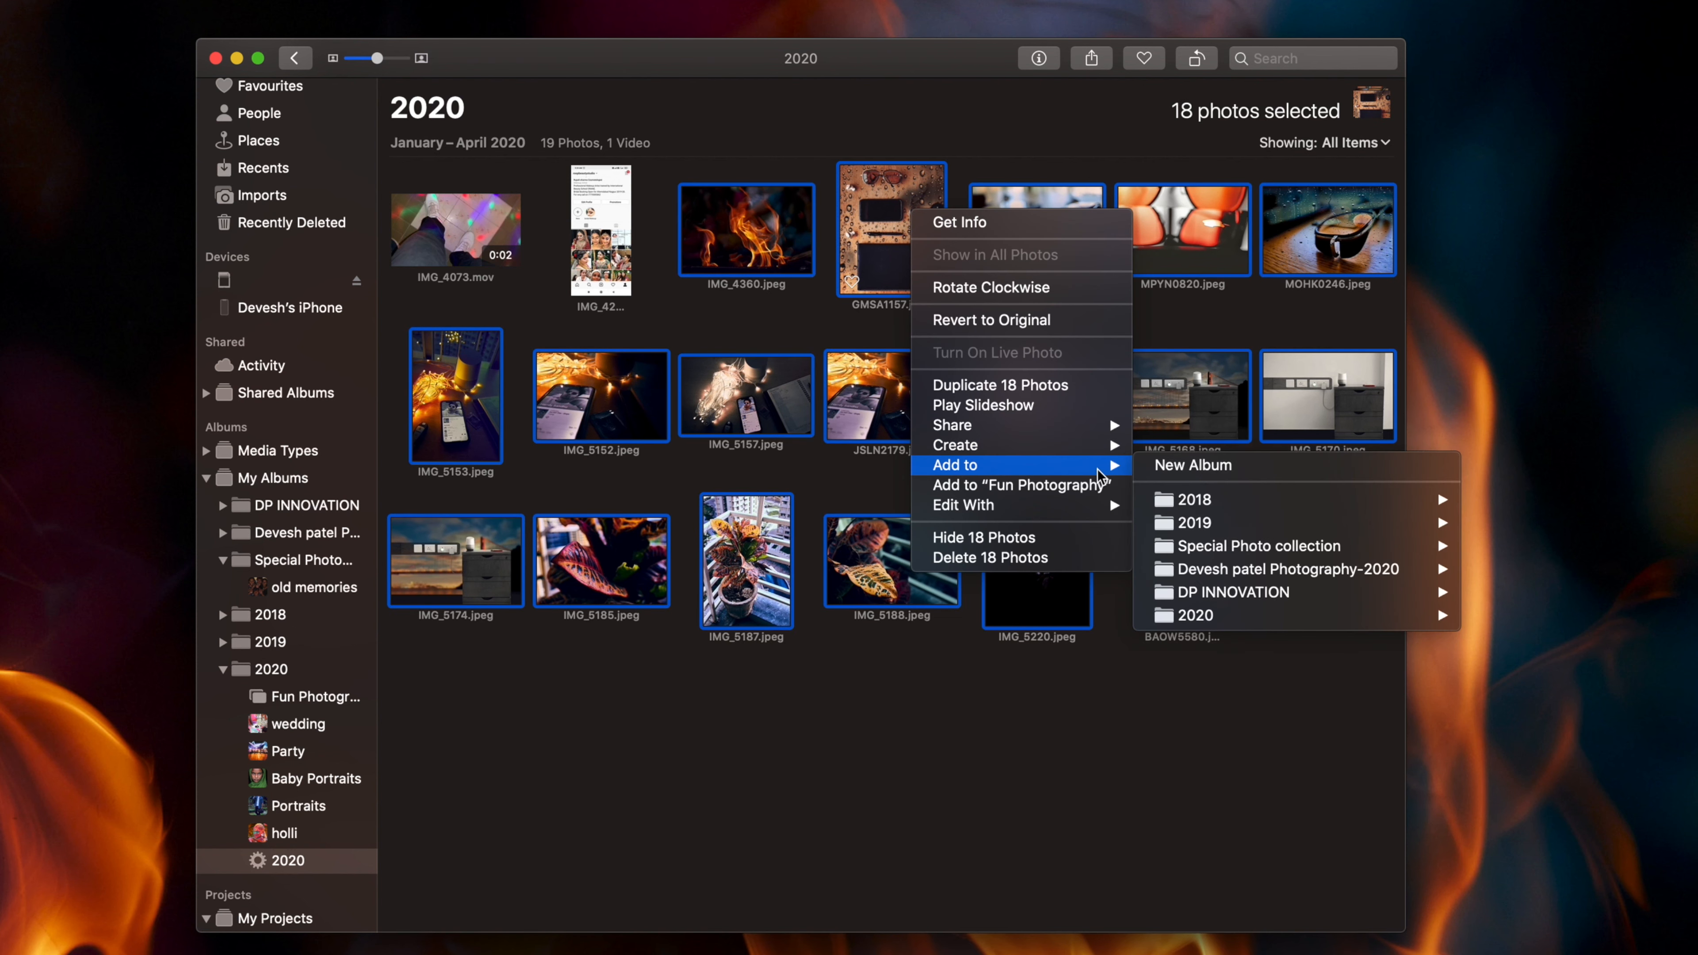
mouse_move(1224, 621)
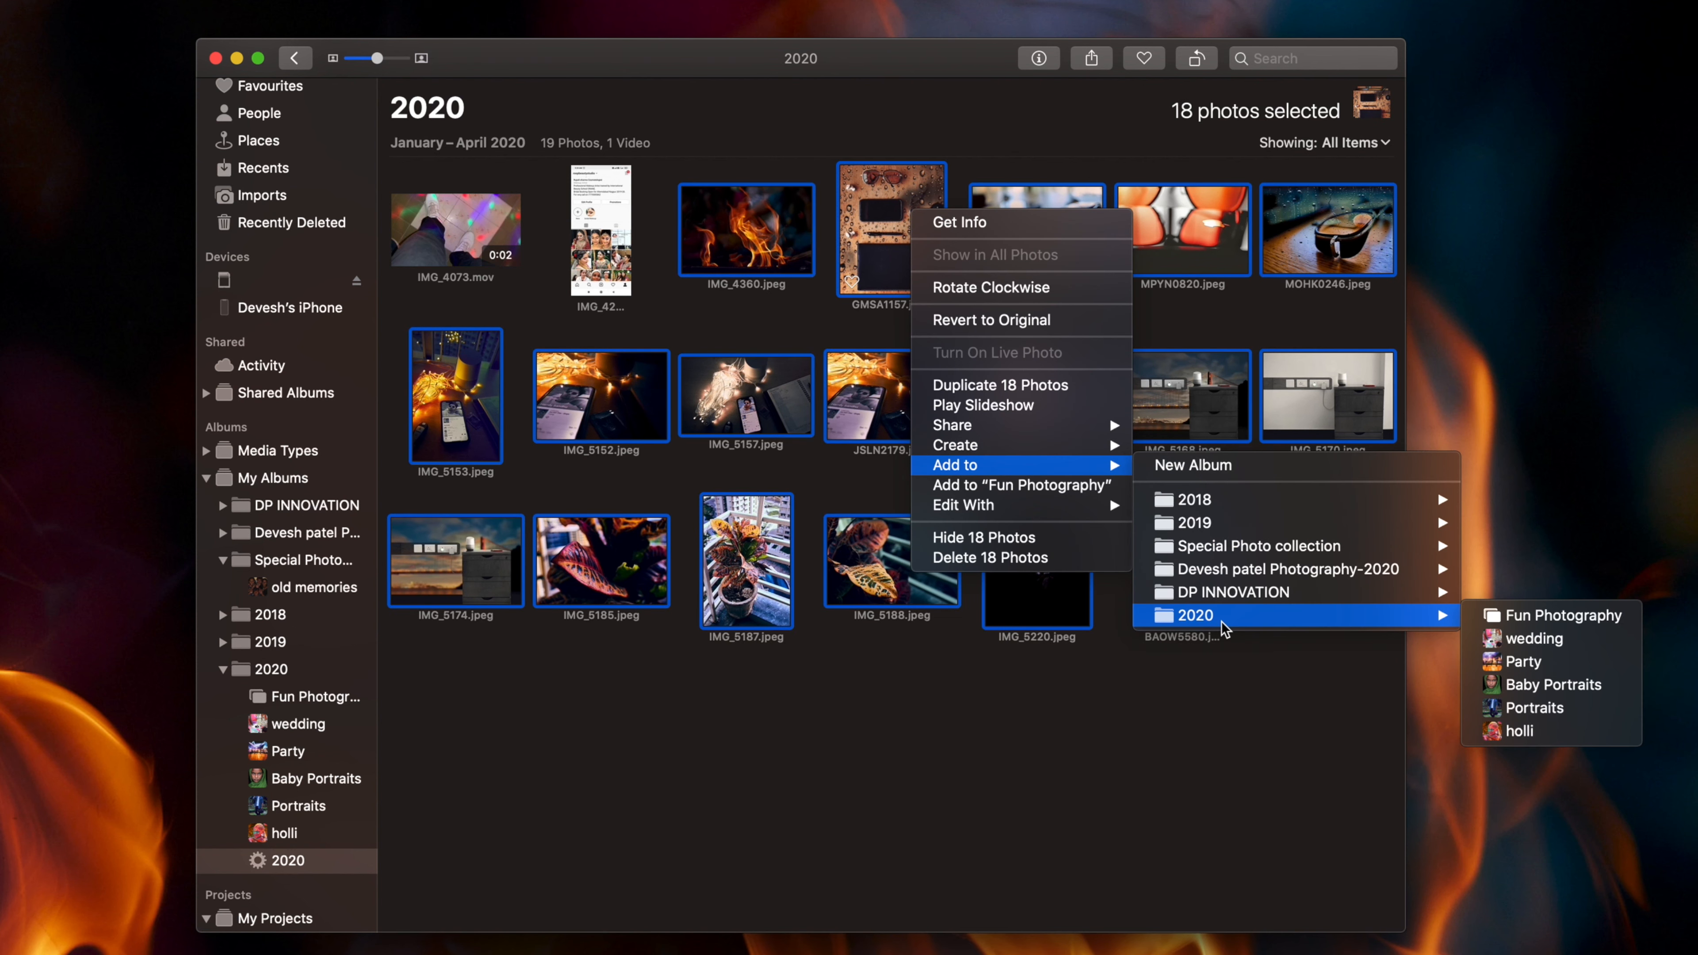
left_click(1539, 616)
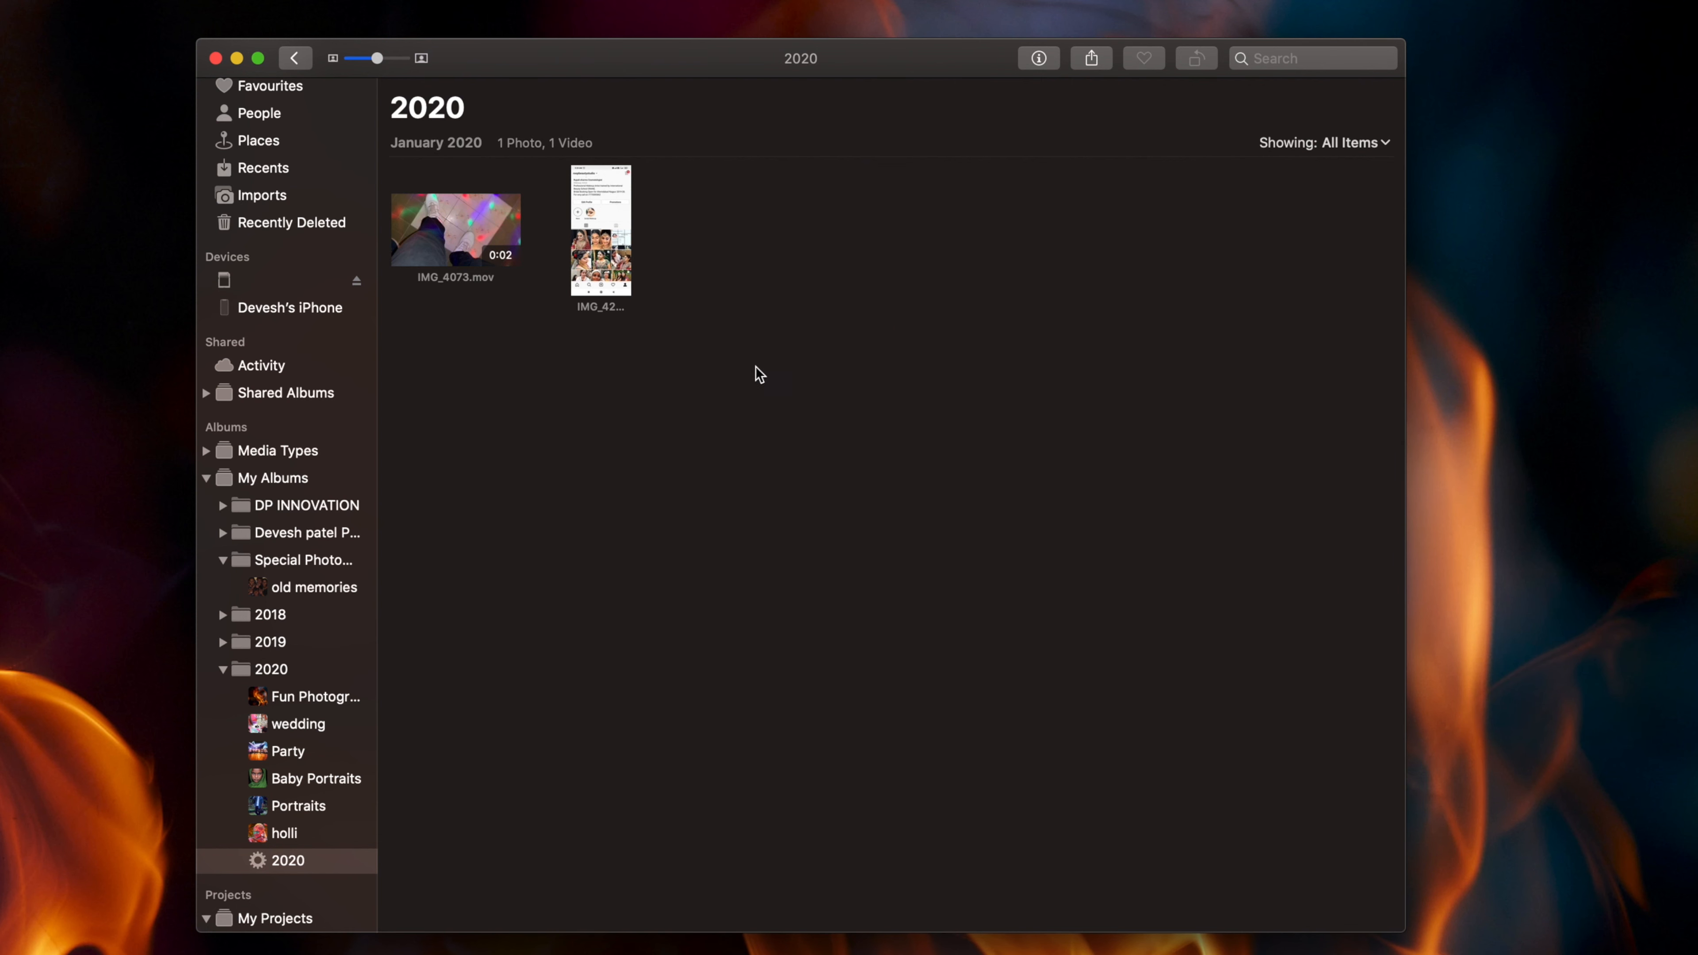
Delete the two items left in the 2020 smart album, the IMG_4073.mov video and the phone screenshot
left_click_drag(728, 385, 433, 190)
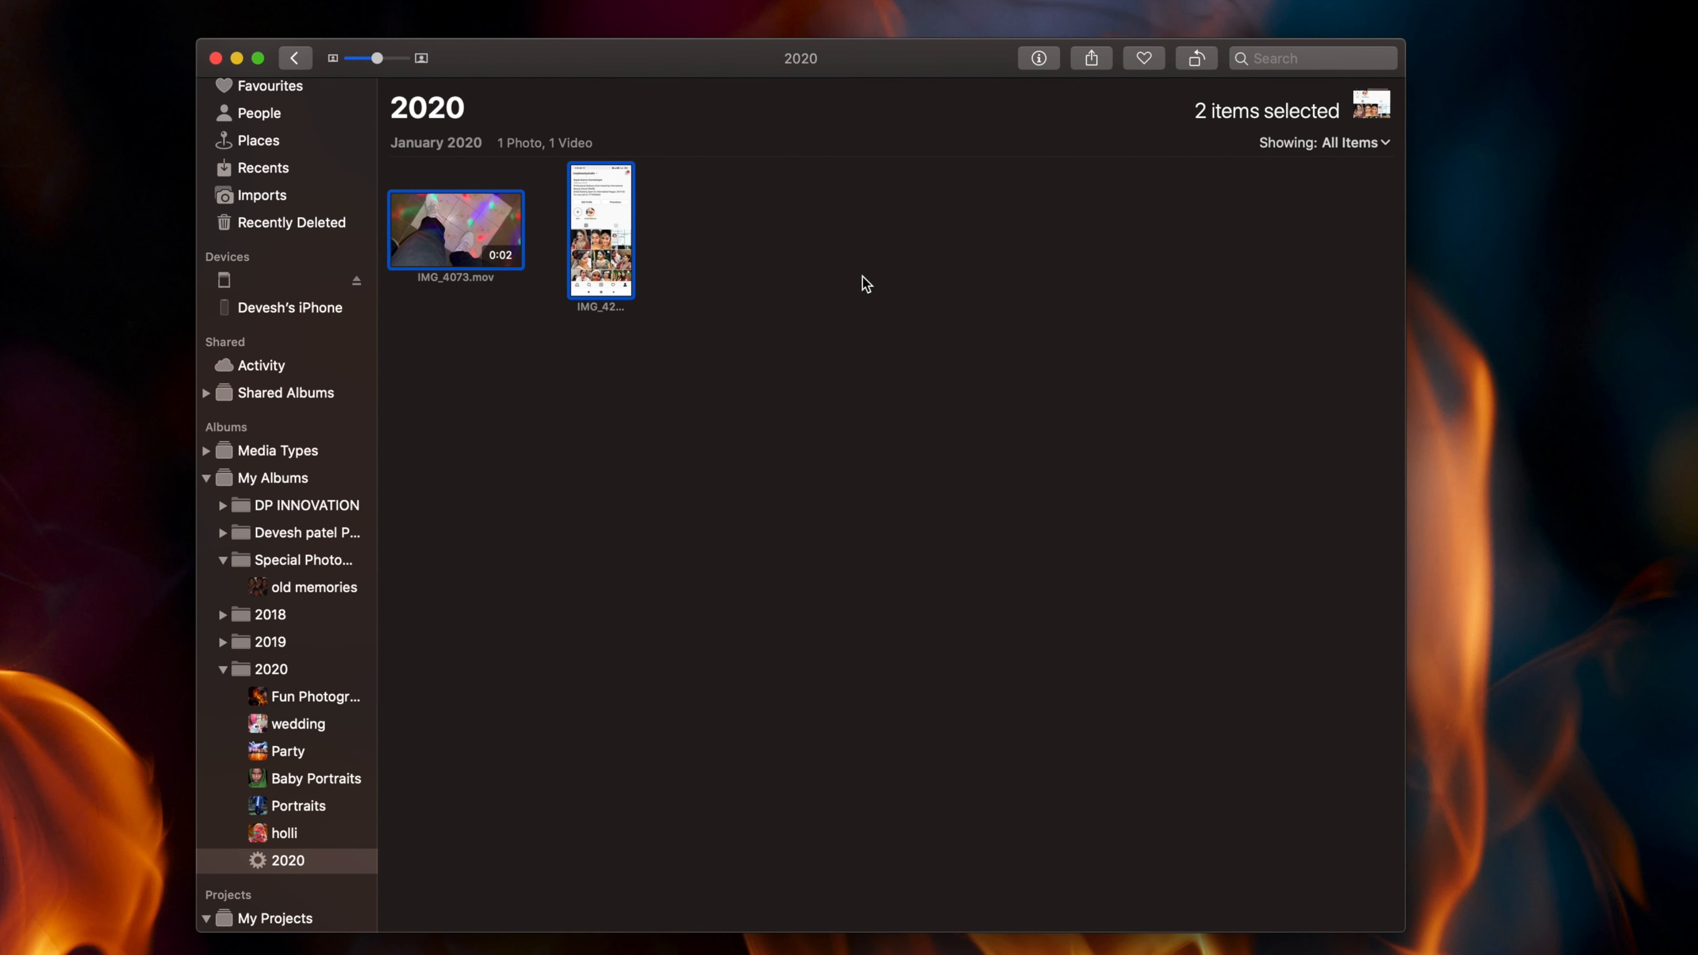
right_click(580, 260)
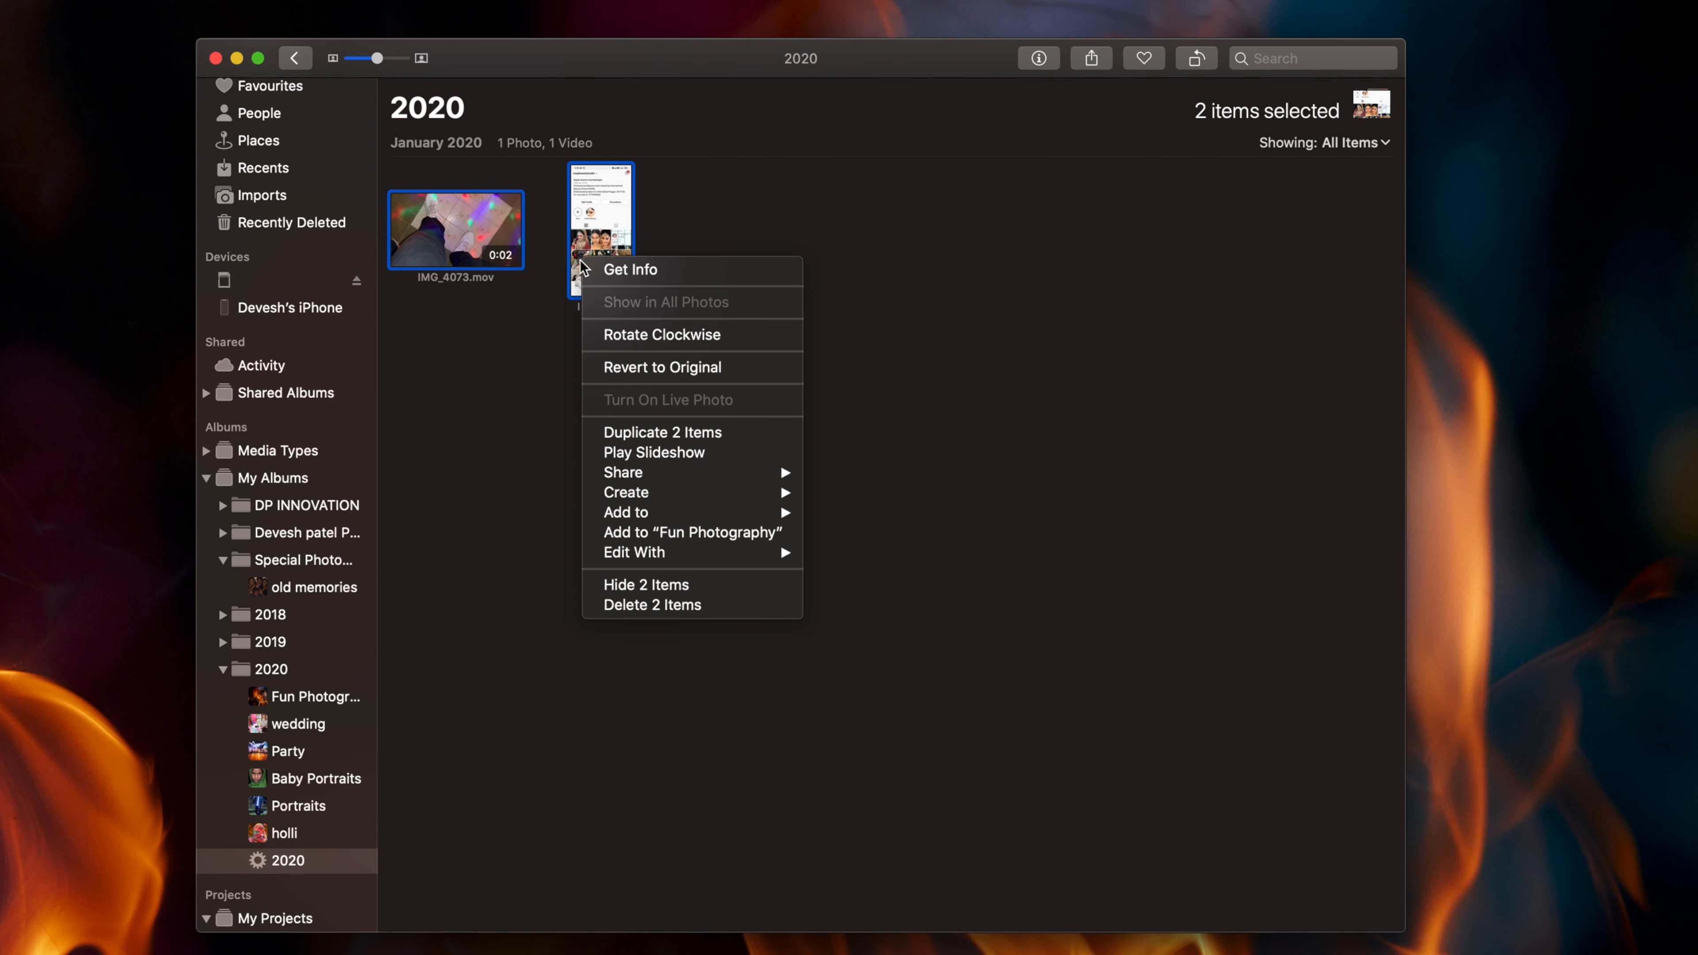
left_click(740, 610)
left_click(976, 190)
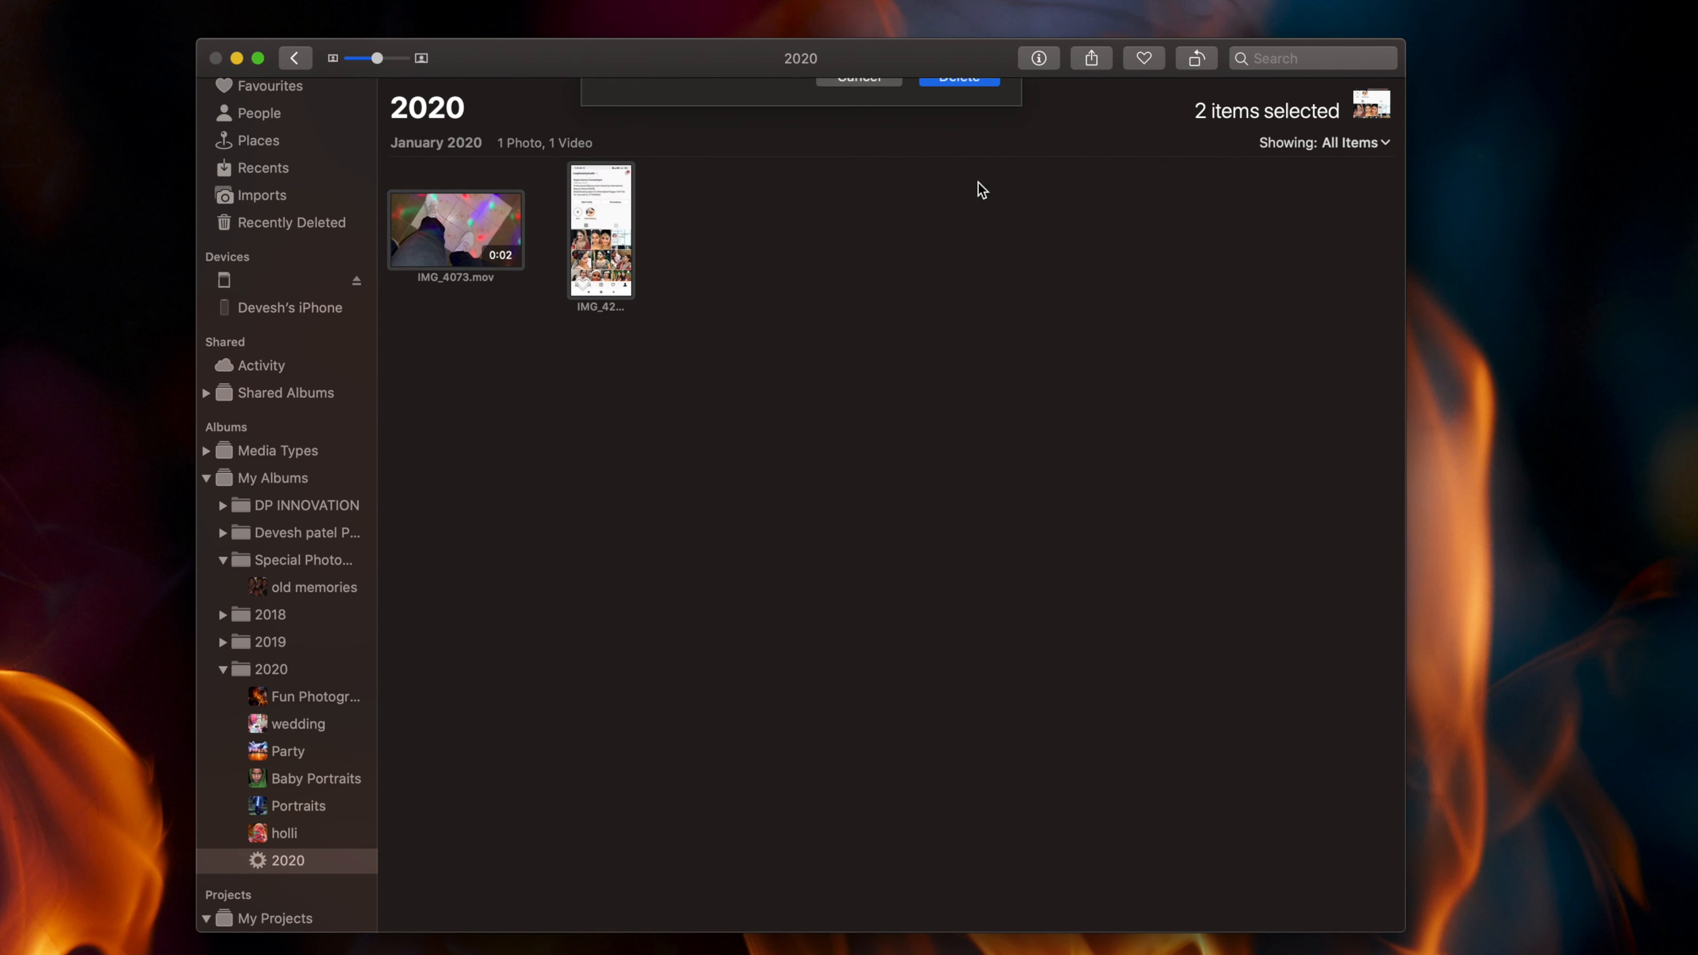